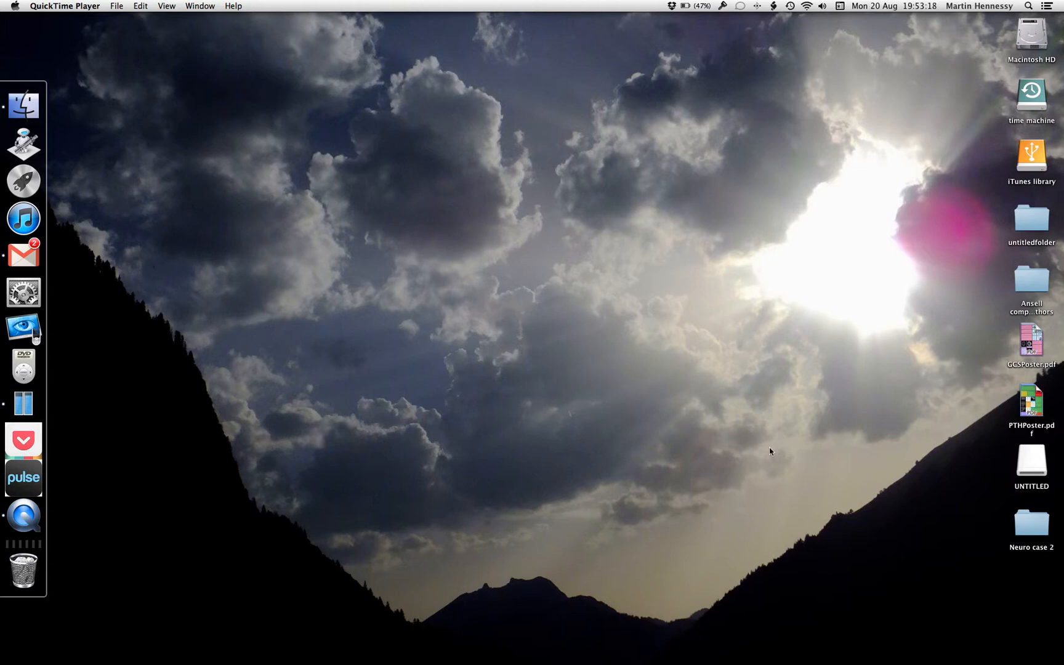
# Step: Open the Neuro case 2 desktop folder and reshape its window into a tall, narrow one beside the Dock
pyautogui.click(1041, 528)
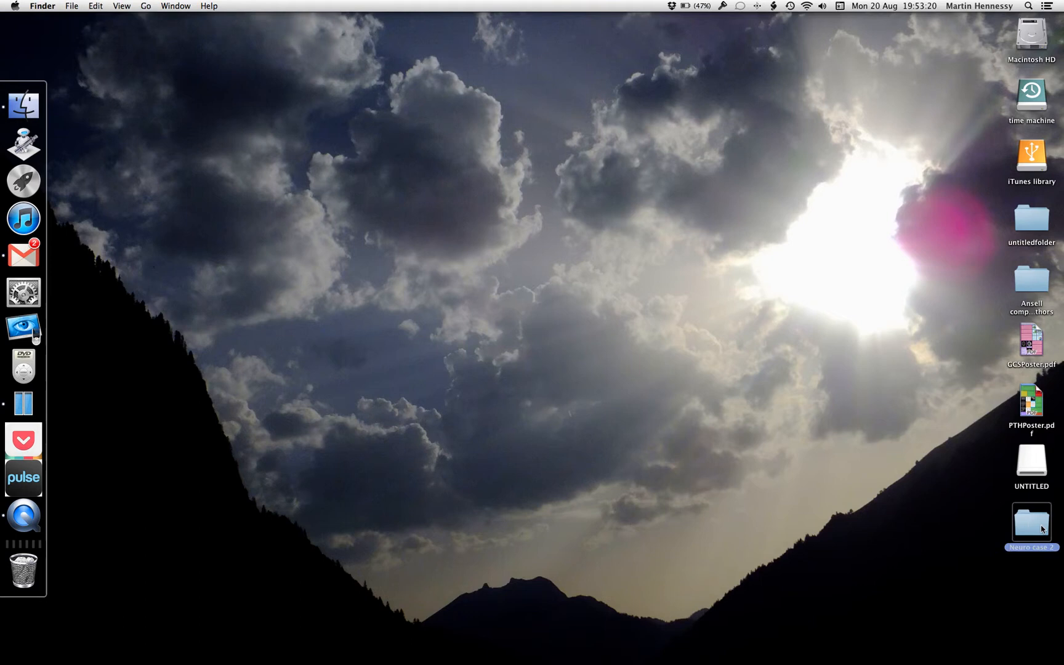
pyautogui.doubleClick(1040, 529)
pyautogui.moveTo(525, 217); pyautogui.dragTo(310, 7)
pyautogui.moveTo(502, 260); pyautogui.dragTo(611, 535)
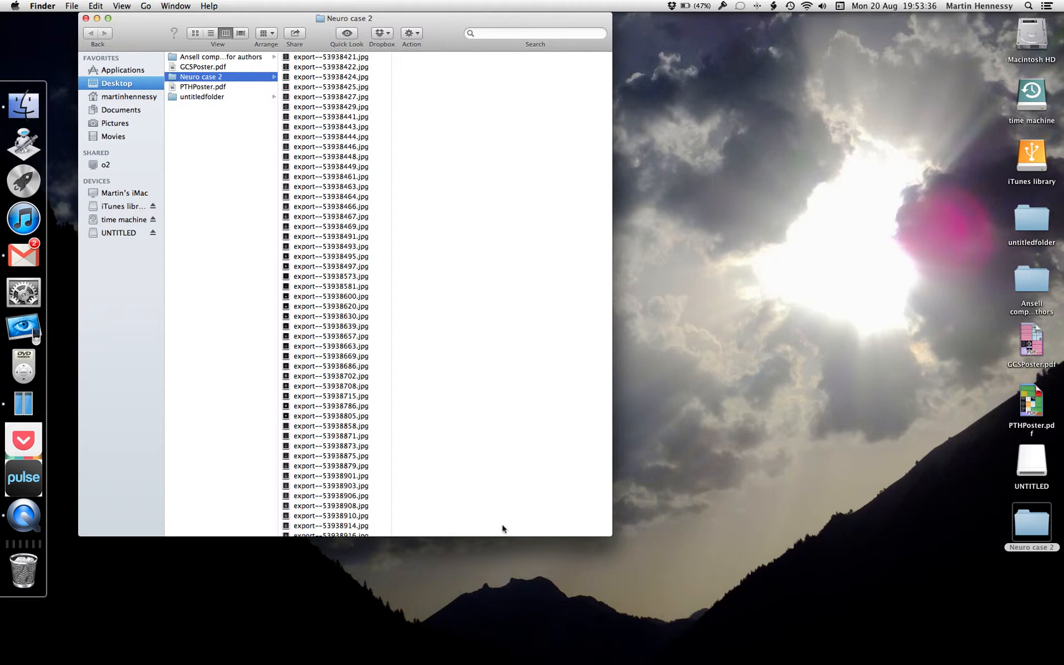
pyautogui.click(485, 541)
pyautogui.moveTo(484, 541); pyautogui.dragTo(488, 649)
pyautogui.moveTo(611, 216); pyautogui.dragTo(501, 216)
# Step: Preview the images to find where the first series ends, and select export--53938421.jpg through export--53938497.jpg
pyautogui.click(349, 60)
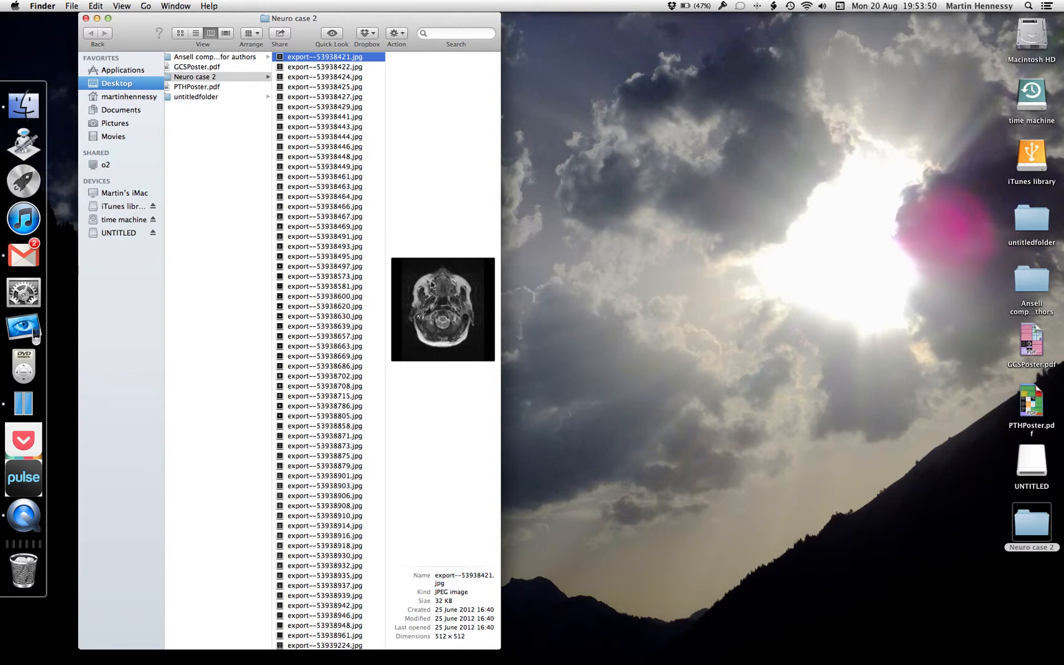
pyautogui.click(352, 266)
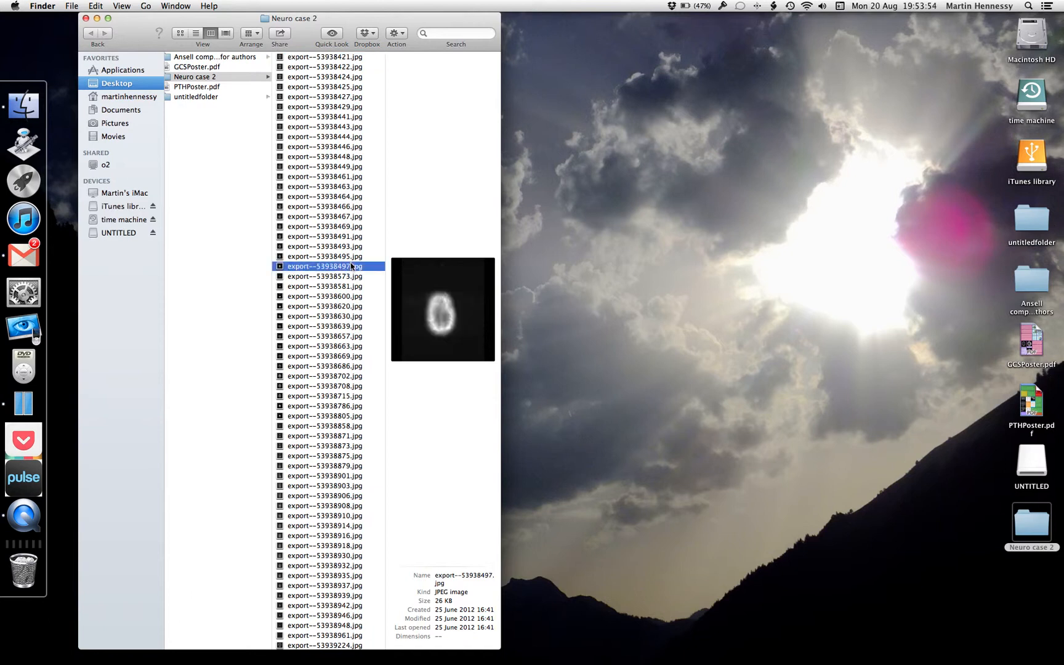
pyautogui.click(352, 277)
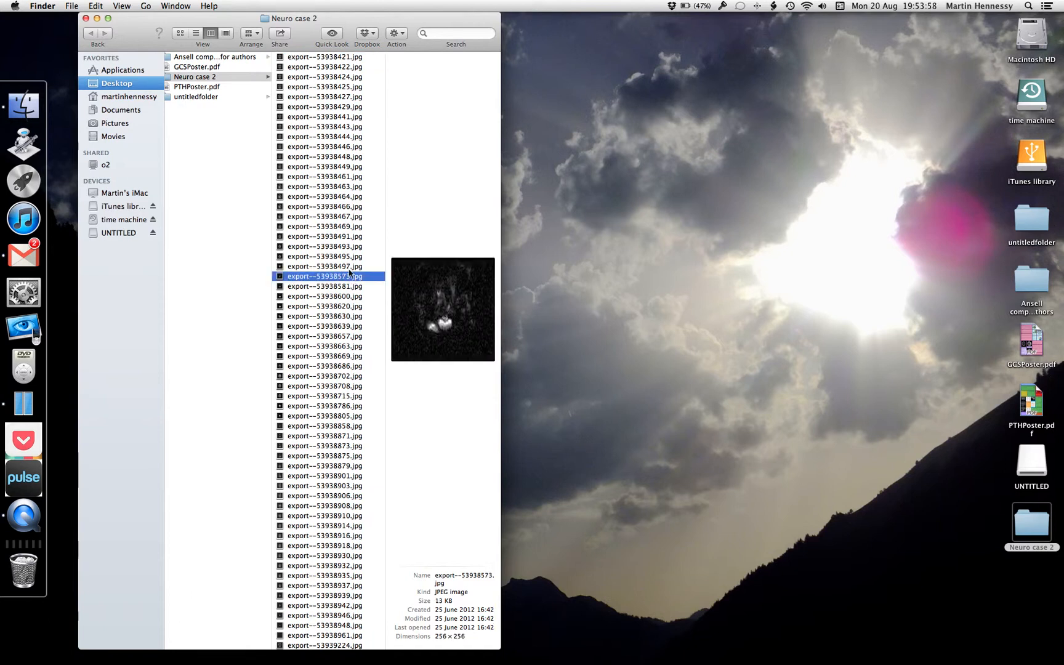
pyautogui.click(348, 265)
pyautogui.click(337, 57)
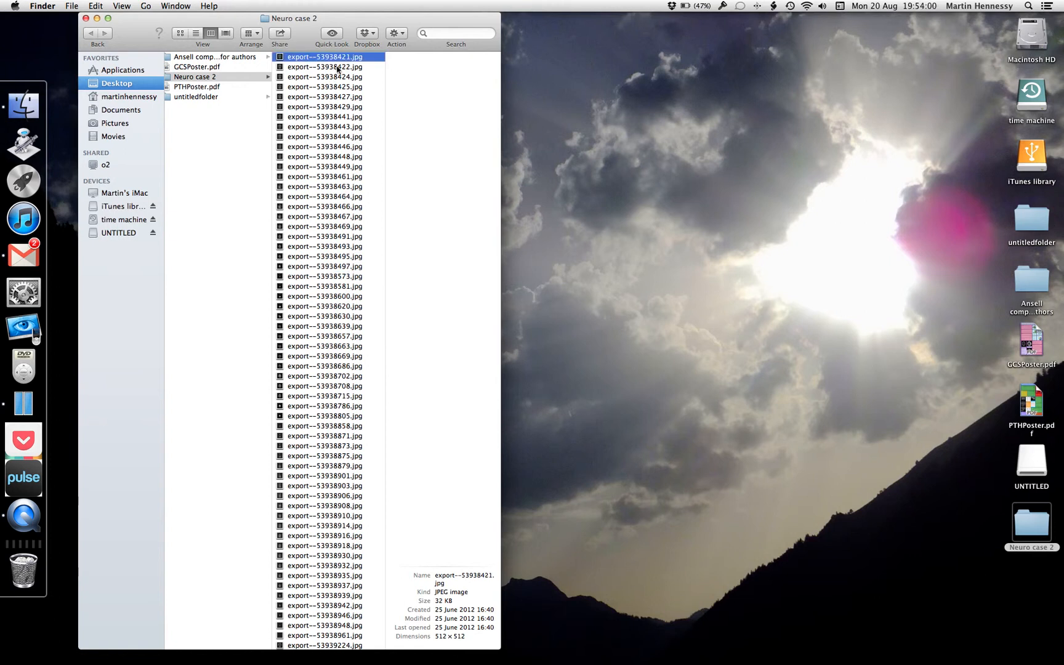
pyautogui.keyDown('shift'); pyautogui.click(336, 267); pyautogui.keyUp('shift')
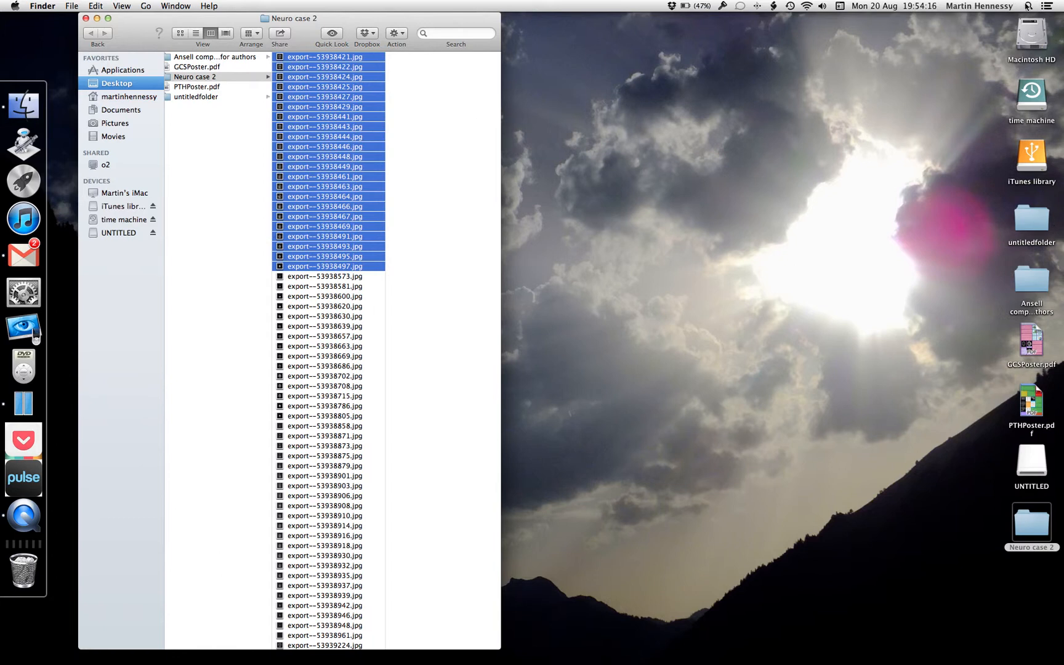
# Step: Switch to Automator, place its window beside the image folder, and create a new Workflow document
pyautogui.click(1027, 6)
pyautogui.write('autom')
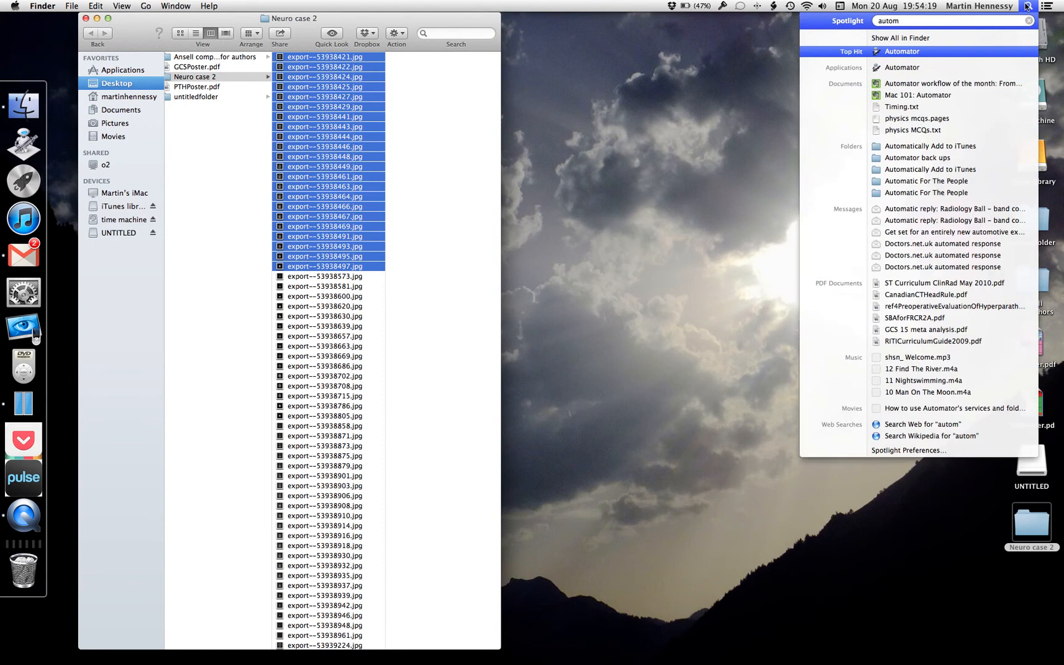
pyautogui.press('Return')
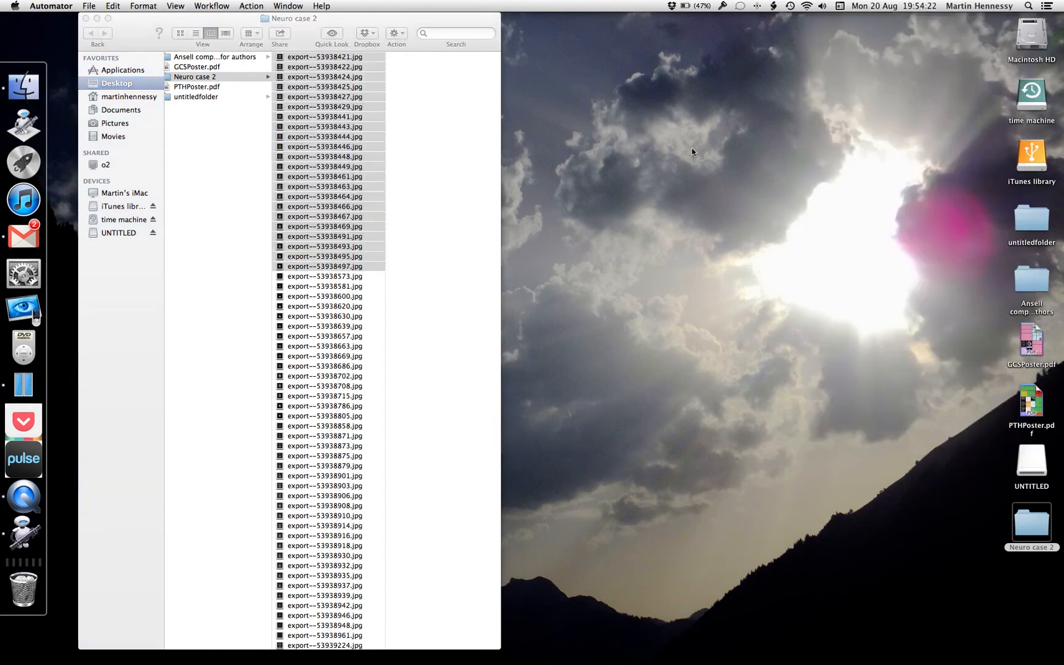
pyautogui.moveTo(512, 101); pyautogui.dragTo(872, 38)
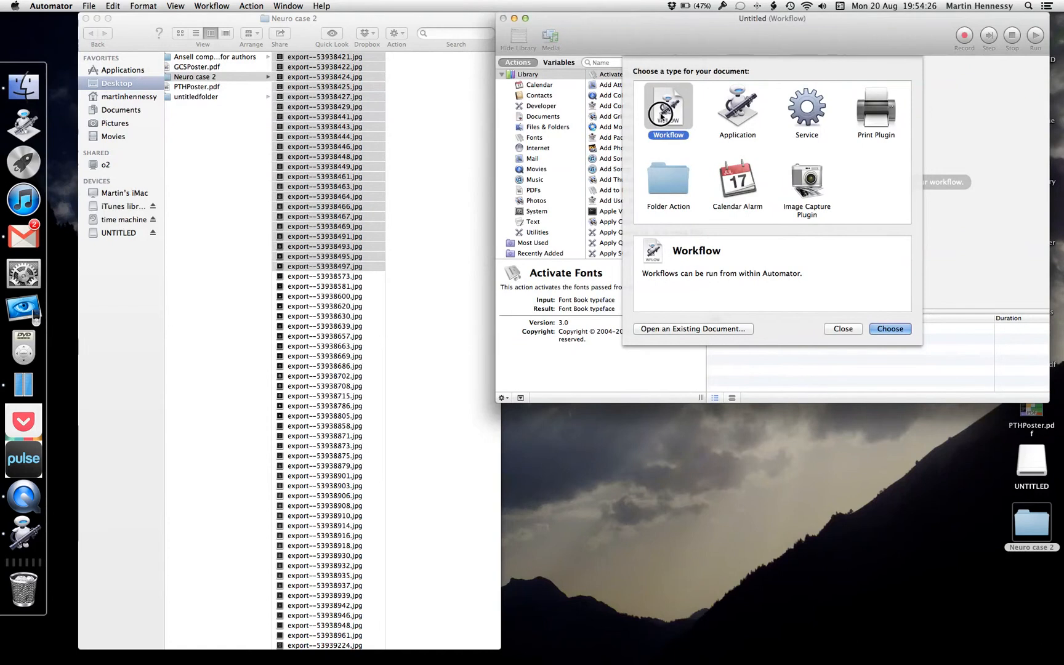
pyautogui.click(885, 330)
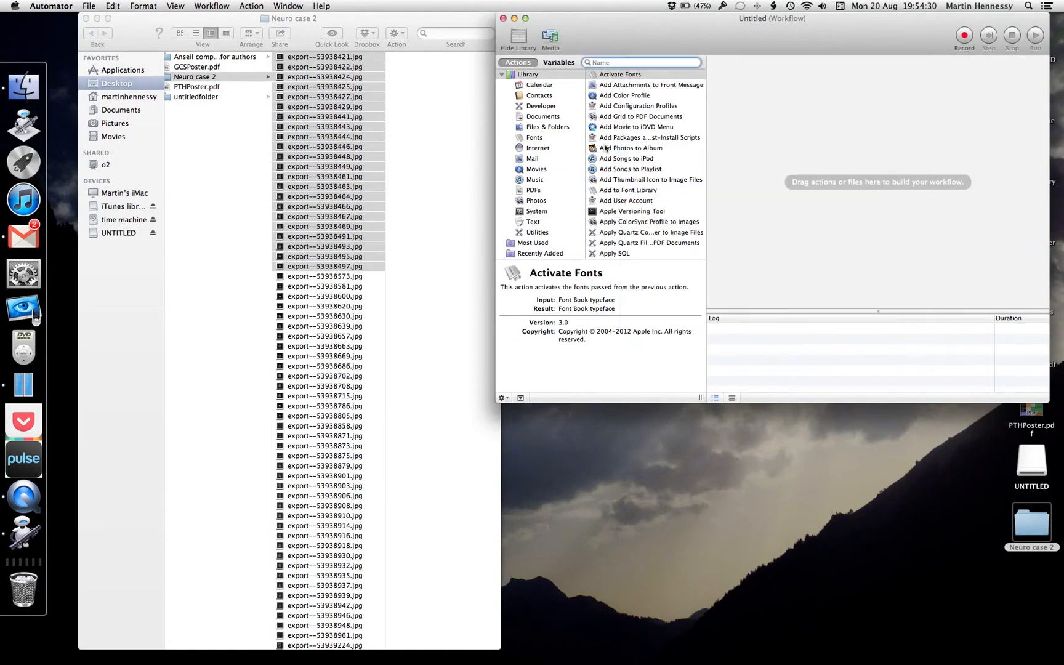
# Step: Add the Get Specified Finder Items action from Files & Folders to the workflow
pyautogui.click(550, 130)
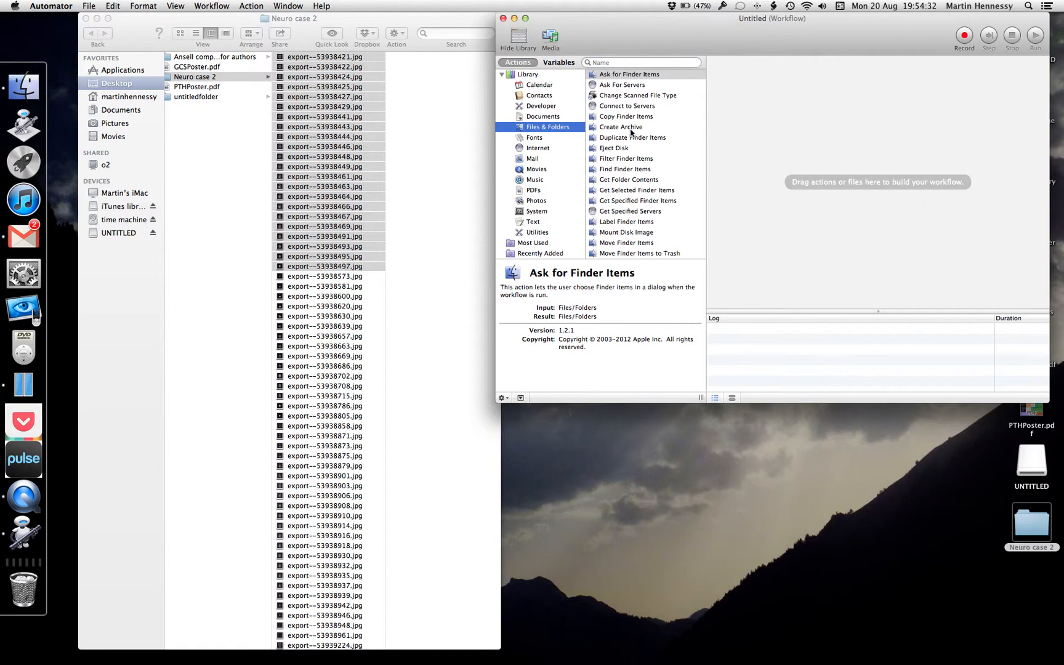
pyautogui.click(631, 201)
pyautogui.moveTo(628, 204); pyautogui.dragTo(825, 152)
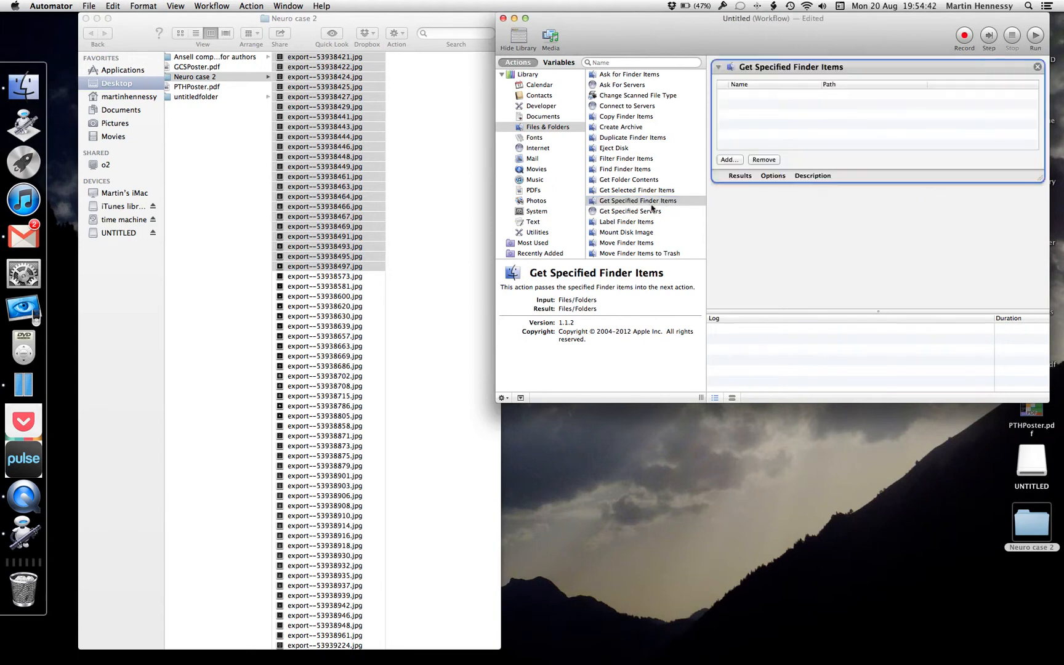
# Step: Add a Rename Finder Items action below the first action, without adding a Copy Finder Items action
pyautogui.scroll(-1, 615, 229)
pyautogui.scroll(-5, 616, 229)
pyautogui.click(614, 212)
pyautogui.moveTo(614, 212); pyautogui.dragTo(828, 231)
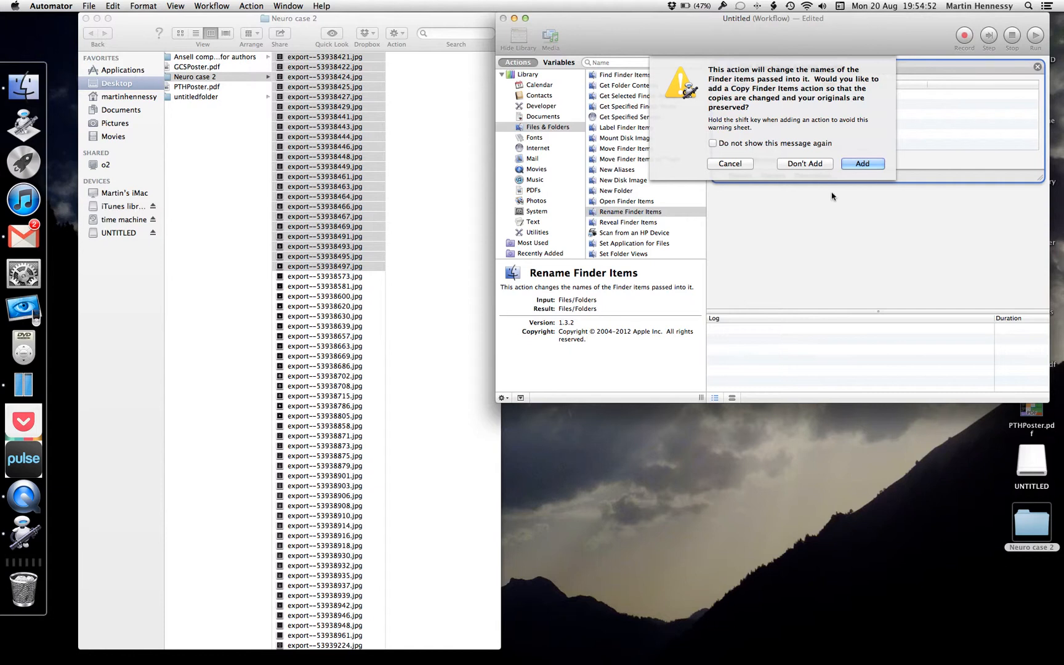
pyautogui.click(804, 164)
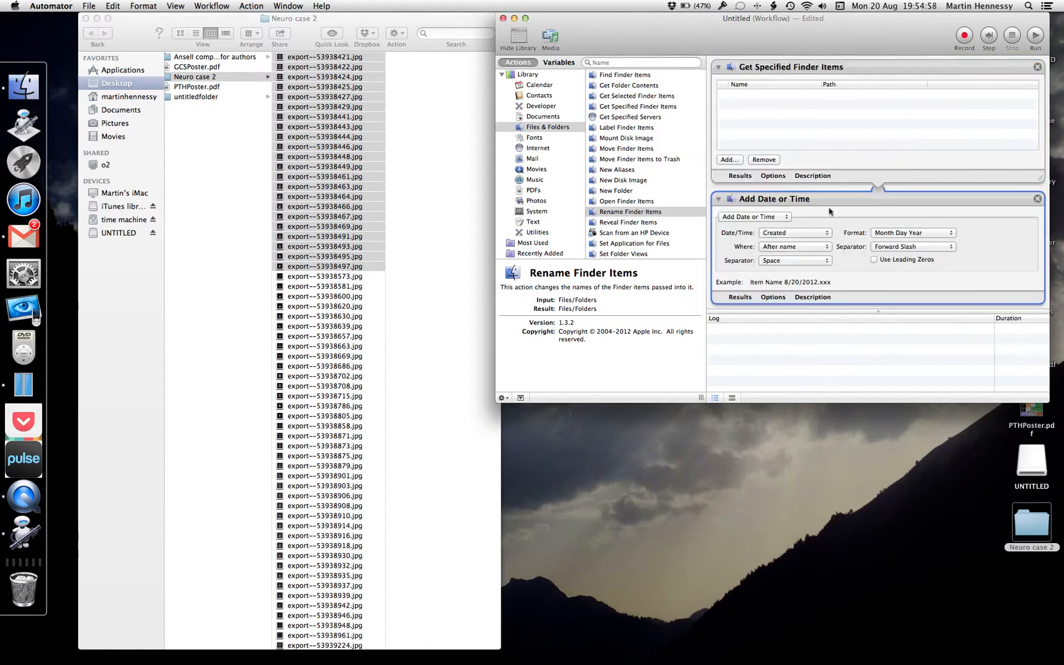
# Step: Set the rename action to Make Sequential and add the selected export images to the Get Specified Finder Items list
pyautogui.click(767, 218)
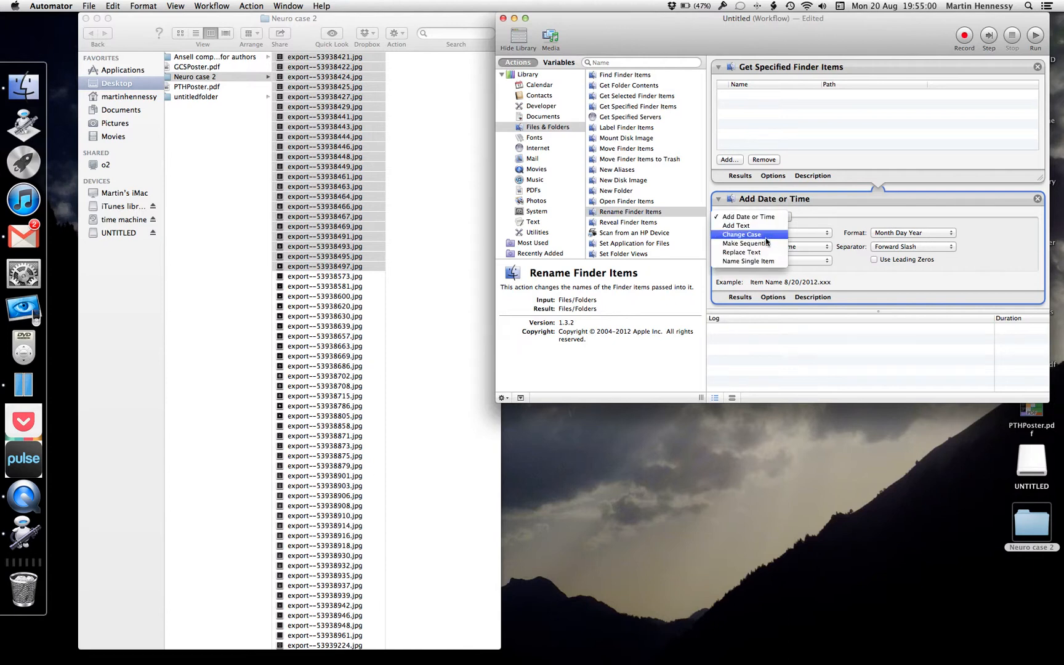
pyautogui.click(767, 244)
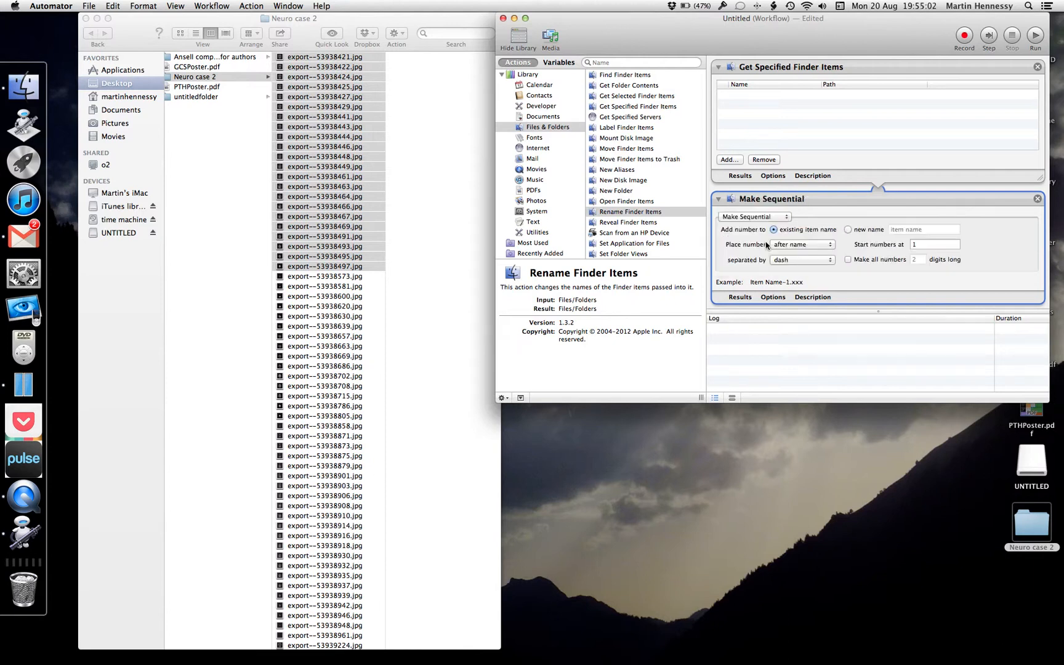
pyautogui.scroll(3, 308, 161)
pyautogui.moveTo(329, 61); pyautogui.dragTo(822, 127)
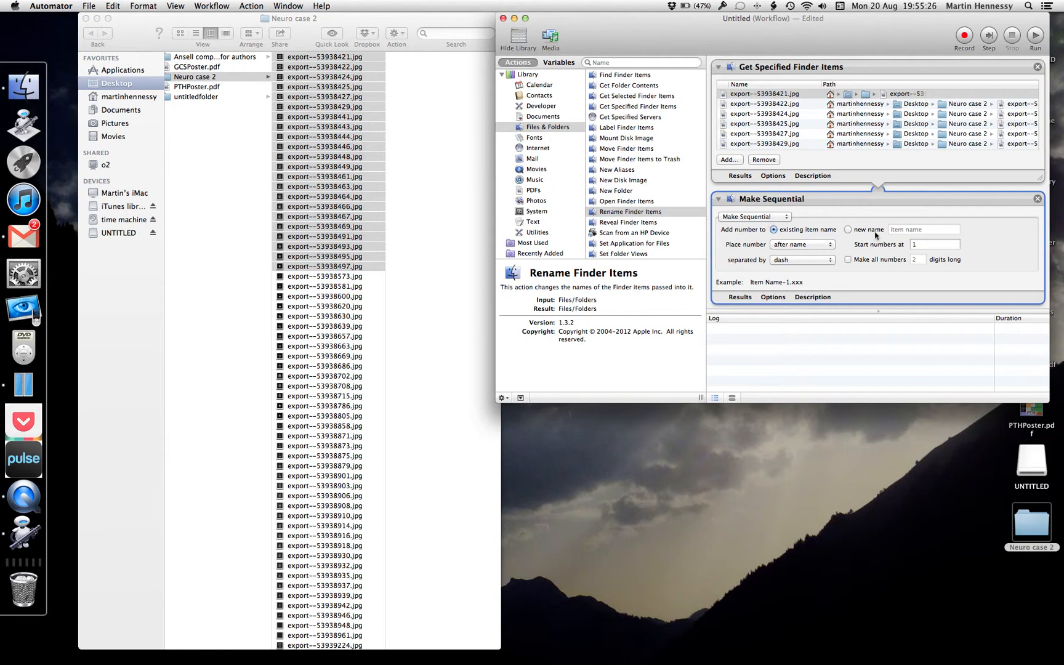
# Step: Number the files under the new name NEUROCASE2-AxialT2 and run the workflow
pyautogui.click(848, 229)
pyautogui.click(906, 229)
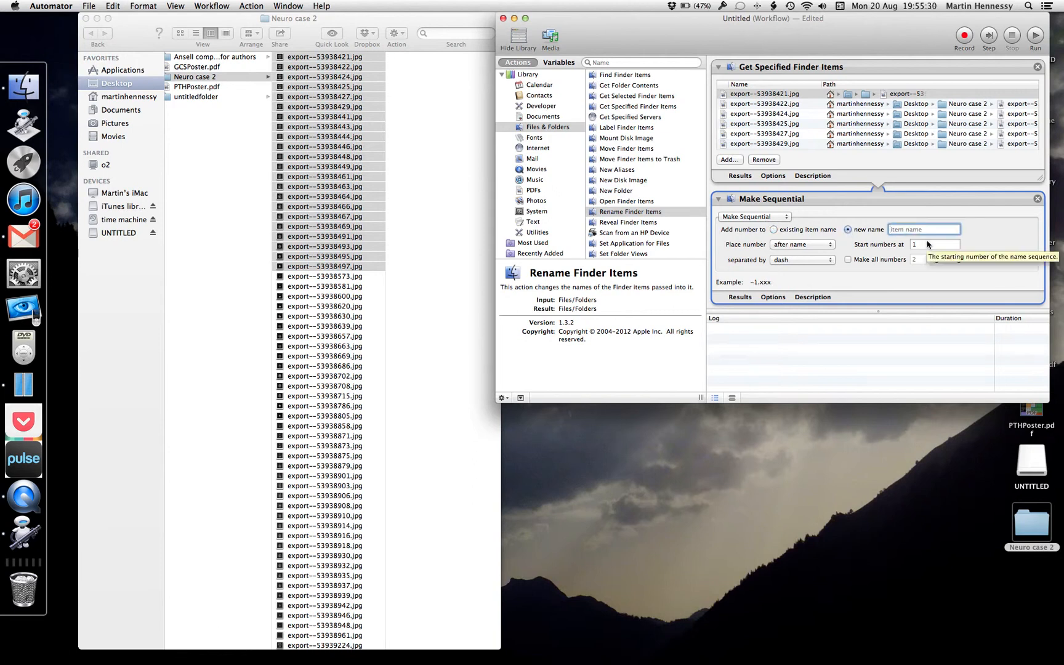
pyautogui.write('NEURO')
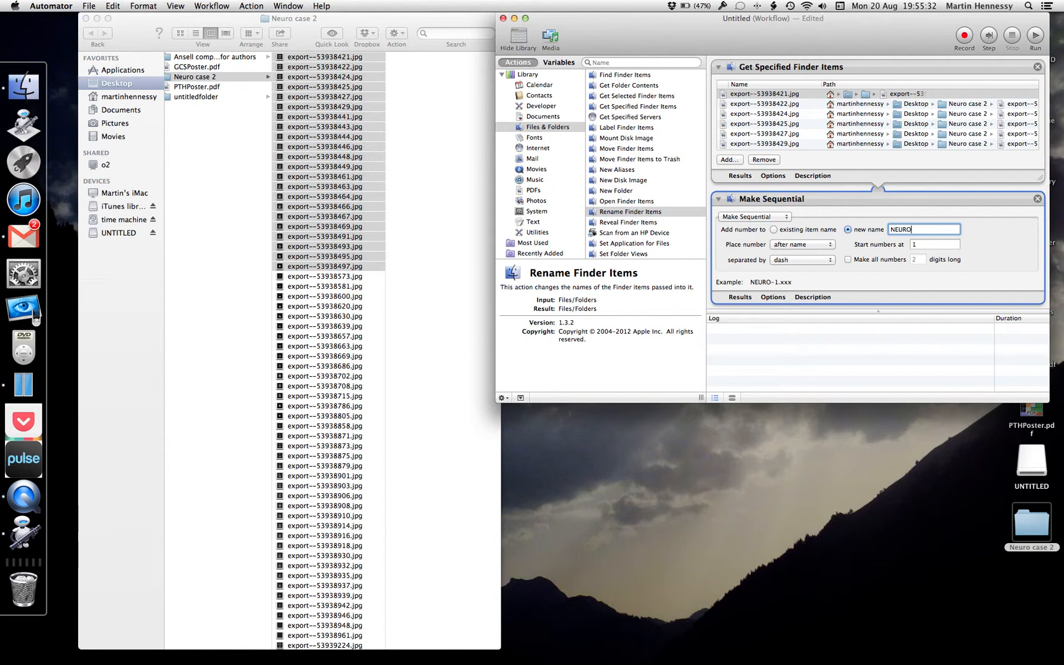
pyautogui.write('CASE2')
pyautogui.write('-AxialT2')
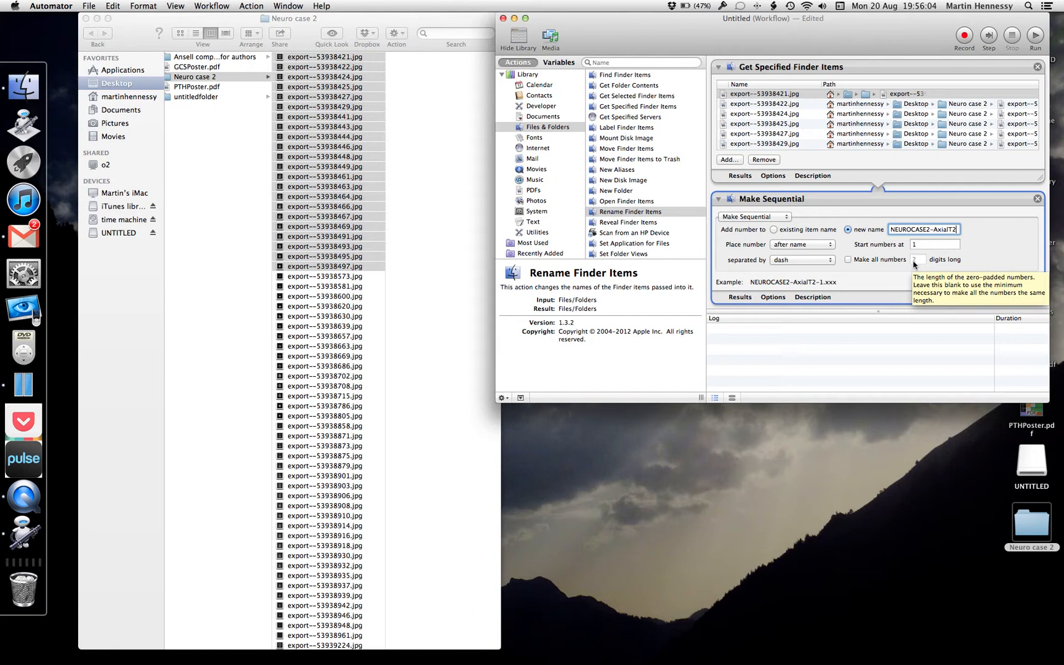
pyautogui.click(1036, 38)
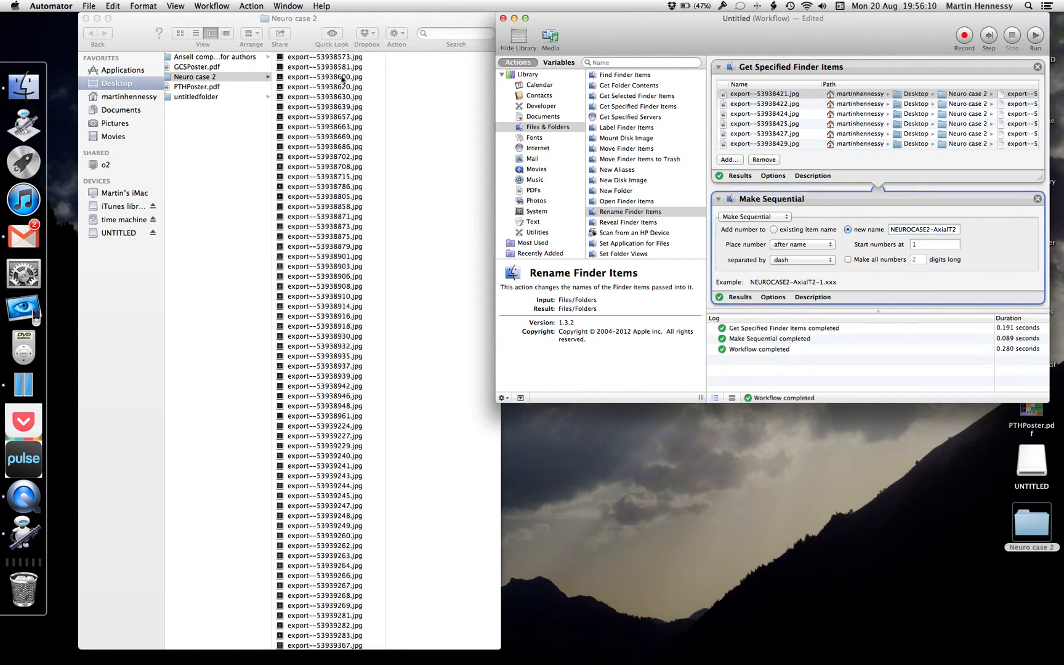
# Step: Check the renamed NEUROCASE2-AxialT2 files at the end of the folder, previewing the first few images in a wider window
pyautogui.scroll(-10, 317, 361)
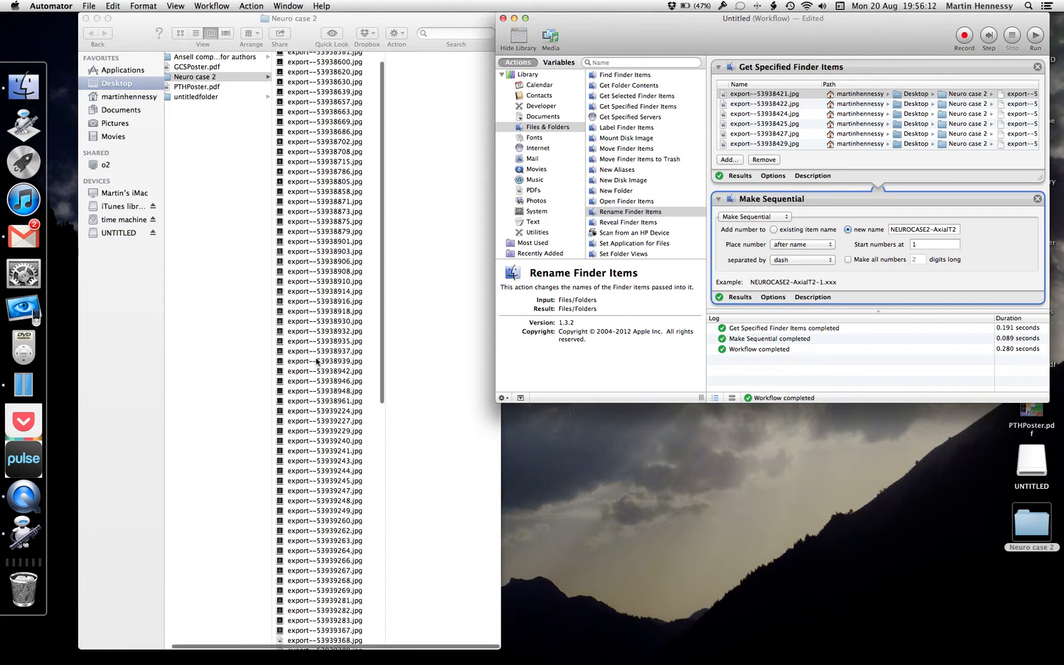
pyautogui.scroll(-5, 317, 361)
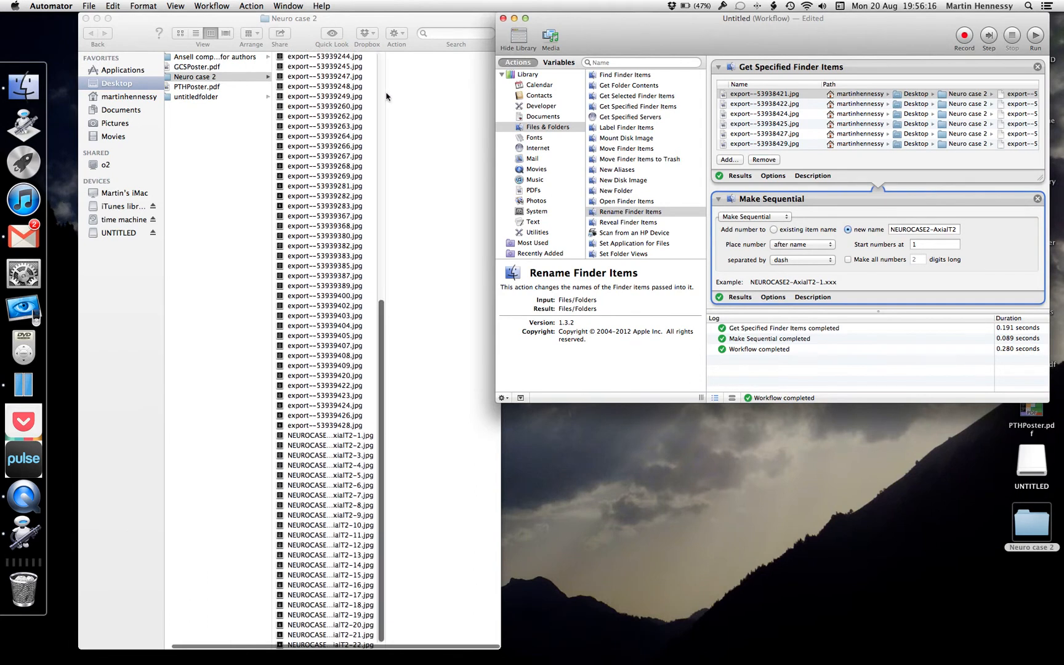
pyautogui.click(489, 512)
pyautogui.moveTo(499, 510); pyautogui.dragTo(558, 509)
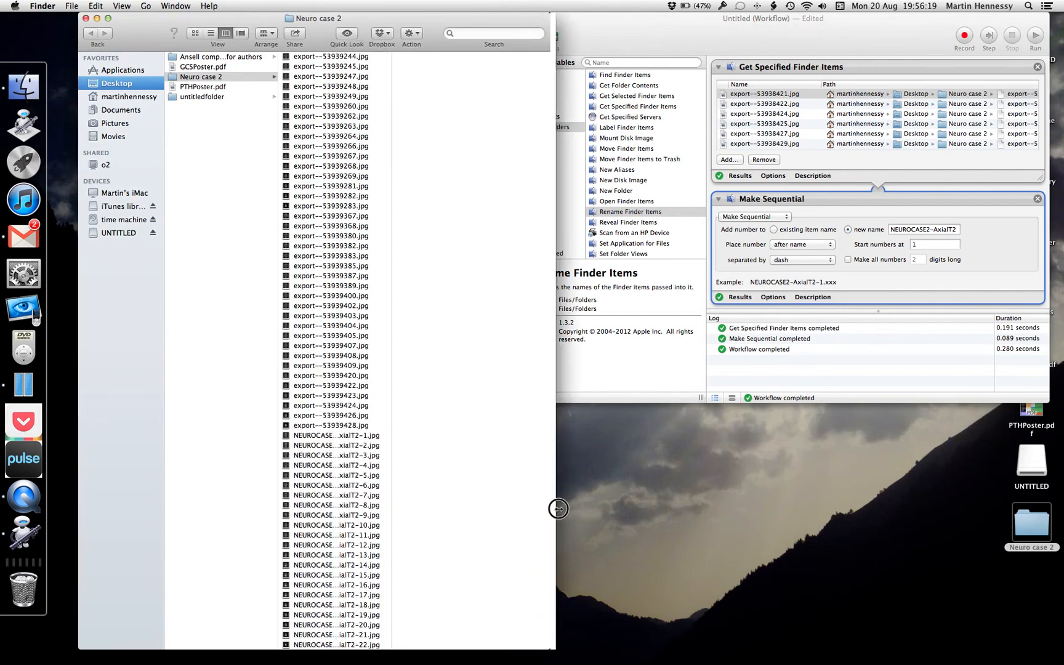
pyautogui.click(347, 437)
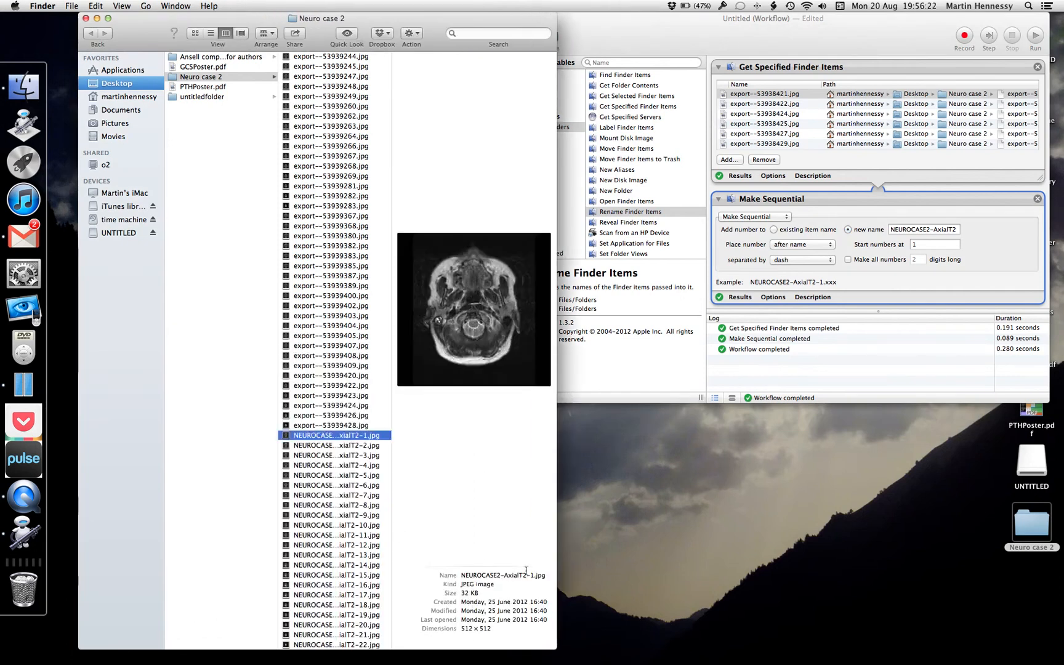
pyautogui.press('Down')
pyautogui.press('Down')
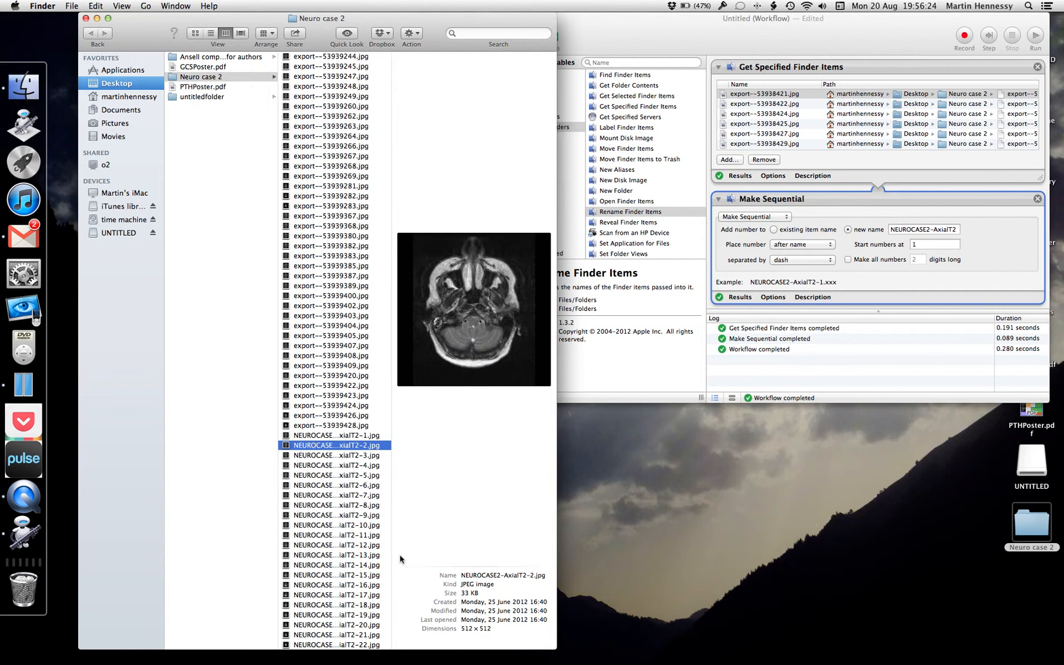
pyautogui.press('Down')
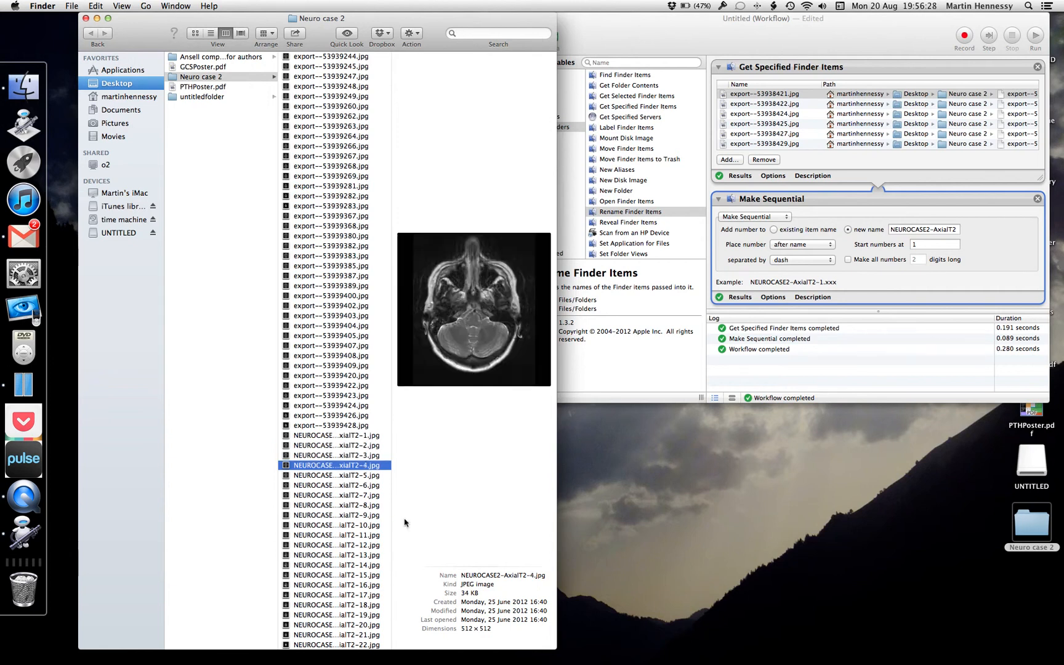
# Step: Remove all files from the Get Specified Finder Items list
pyautogui.scroll(10, 331, 284)
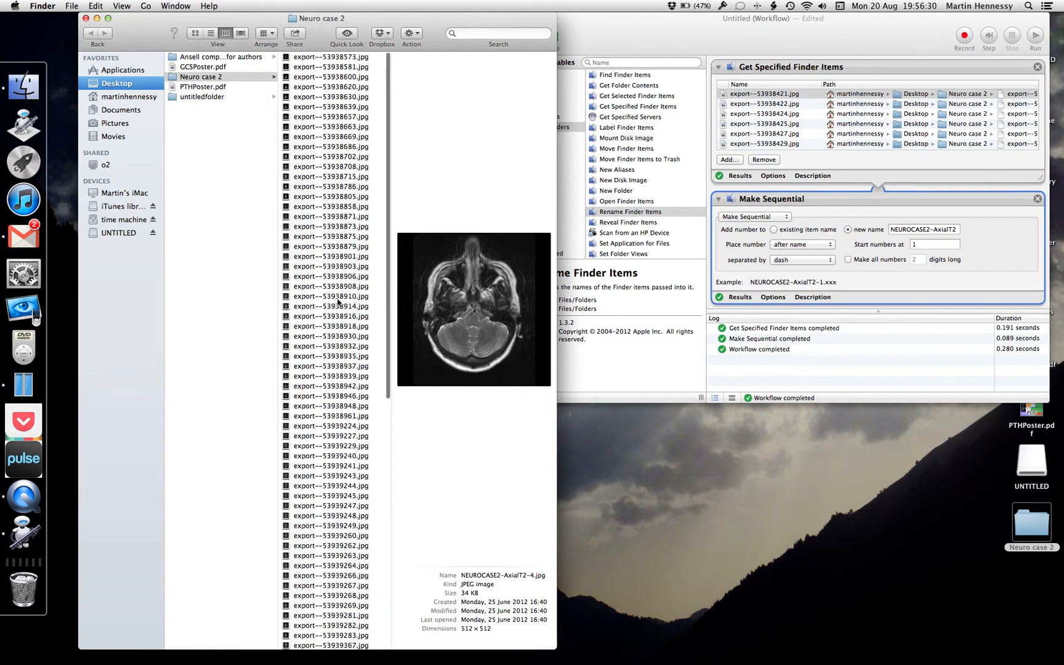
pyautogui.click(758, 139)
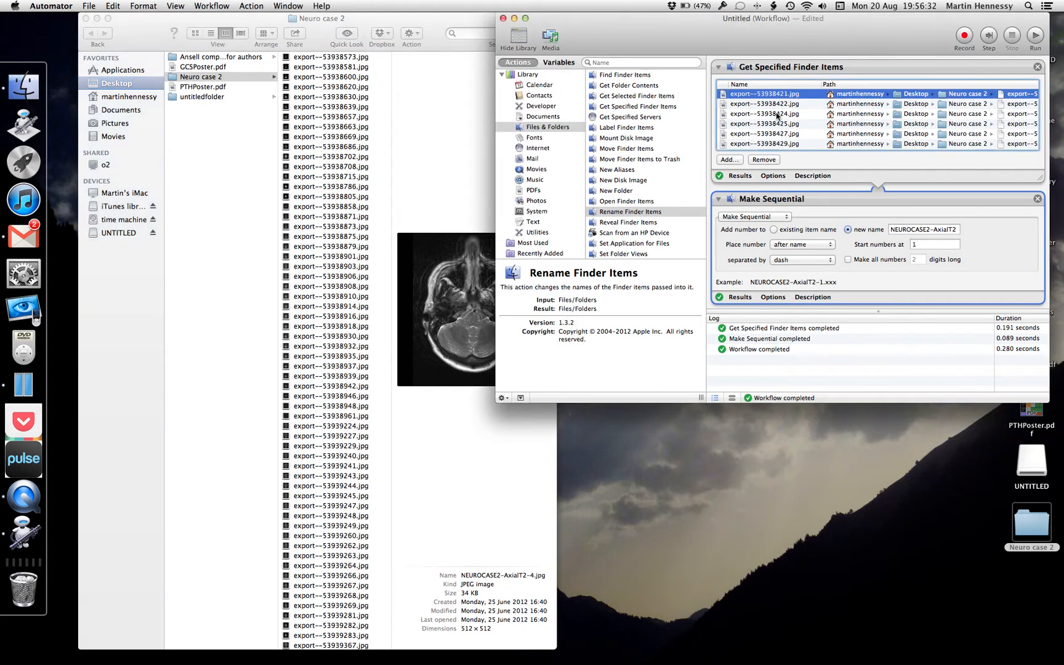
pyautogui.press('super+a')
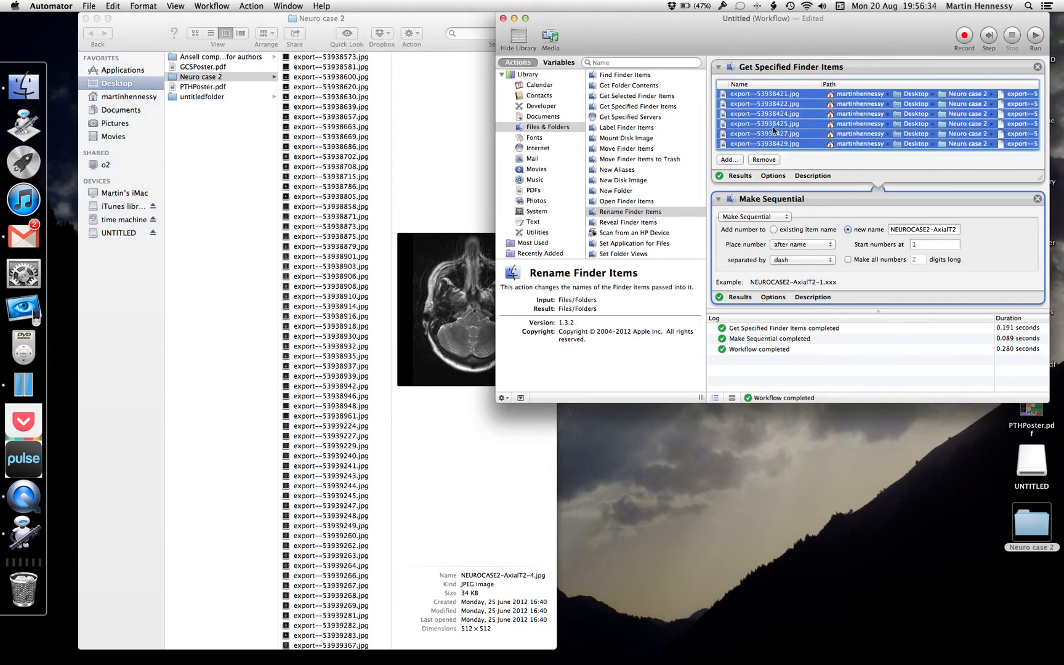
pyautogui.click(765, 158)
# Step: Preview the export images from export--53938573.jpg onward in Neuro case 2 to locate the last image of that series
pyautogui.scroll(2, 351, 86)
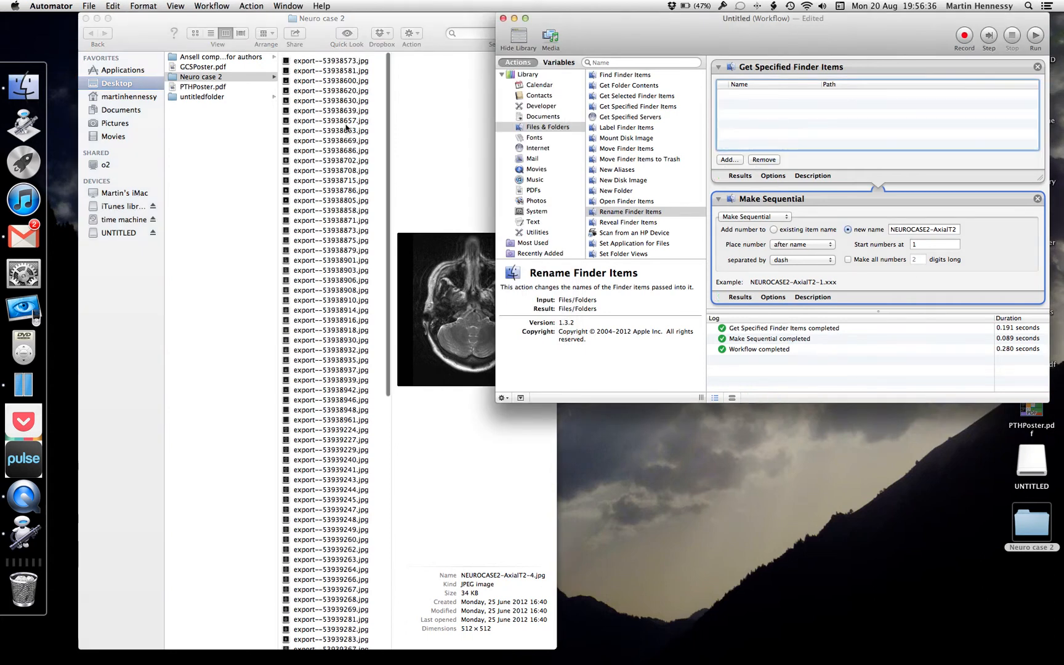
pyautogui.scroll(-2, 351, 86)
pyautogui.click(351, 60)
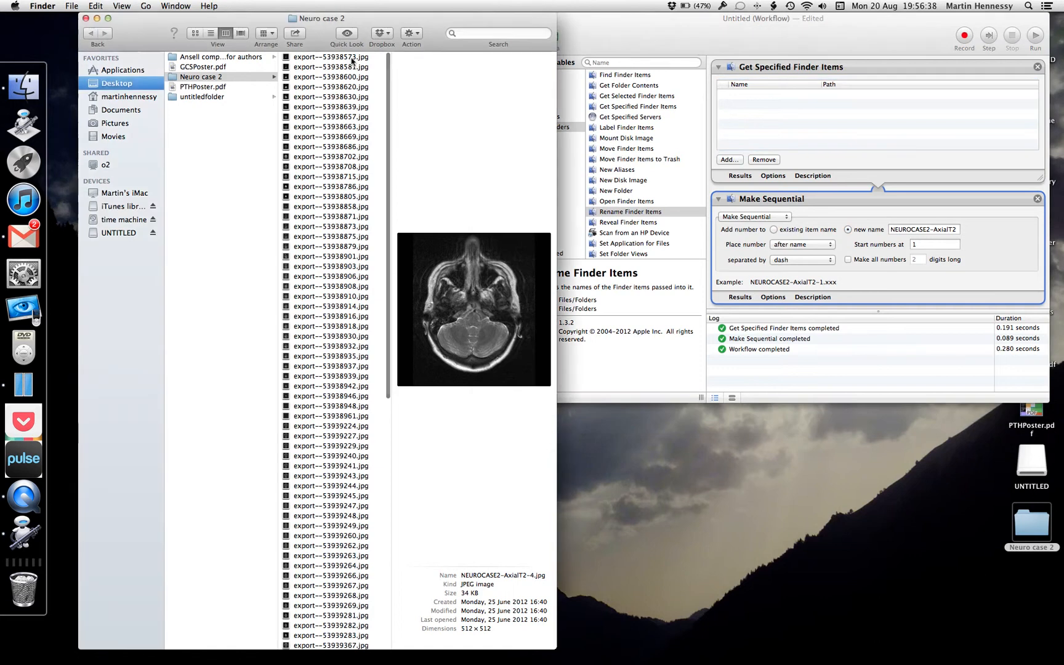
pyautogui.click(352, 59)
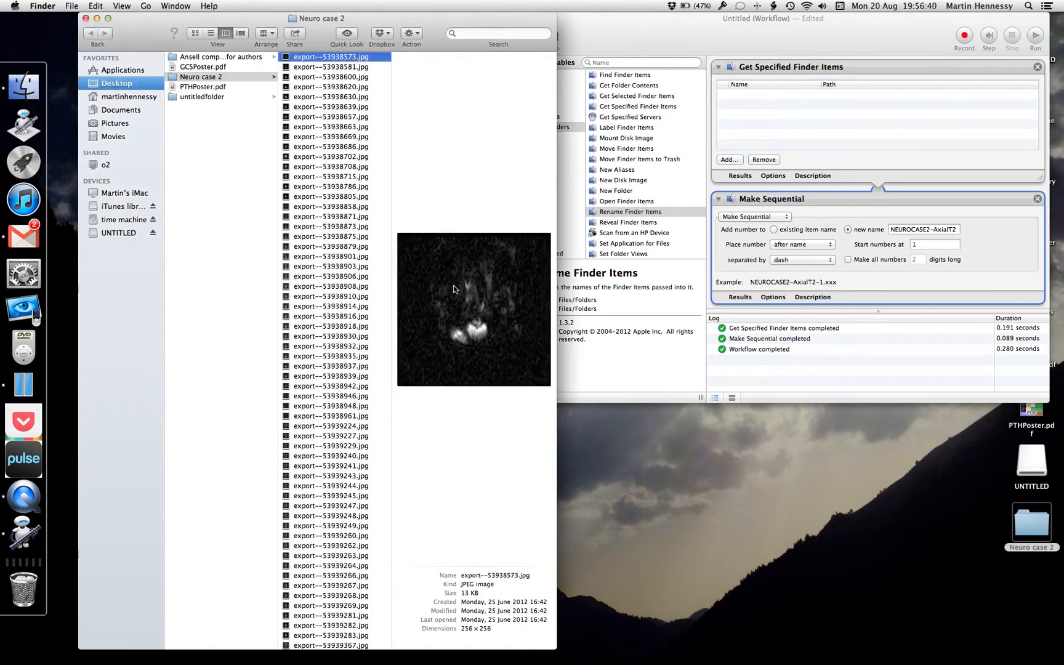
pyautogui.click(345, 146)
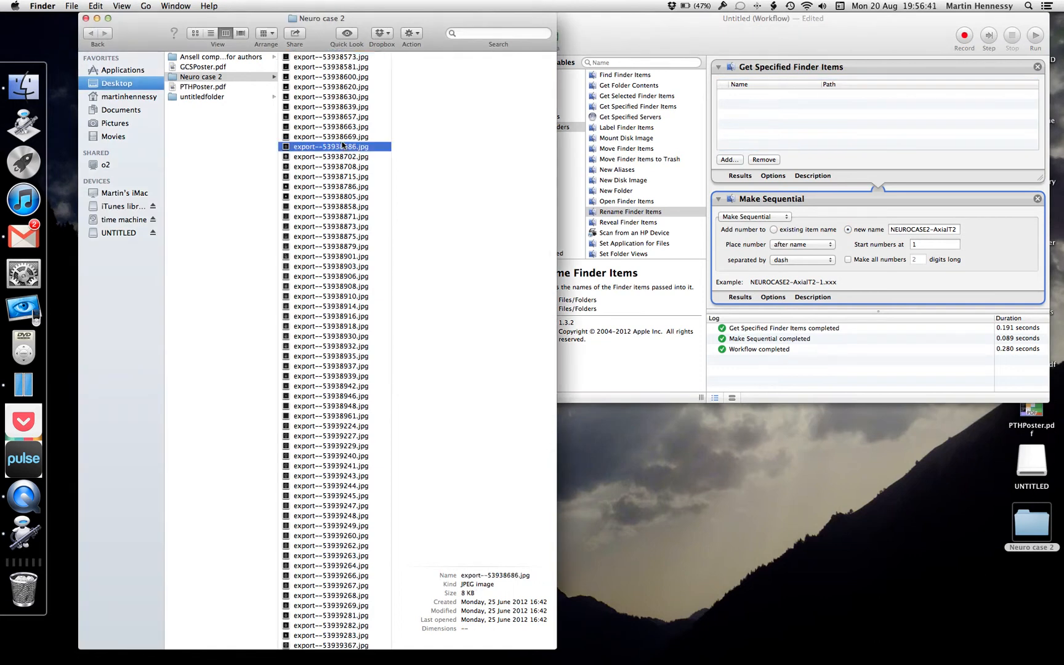
pyautogui.click(346, 186)
pyautogui.click(349, 197)
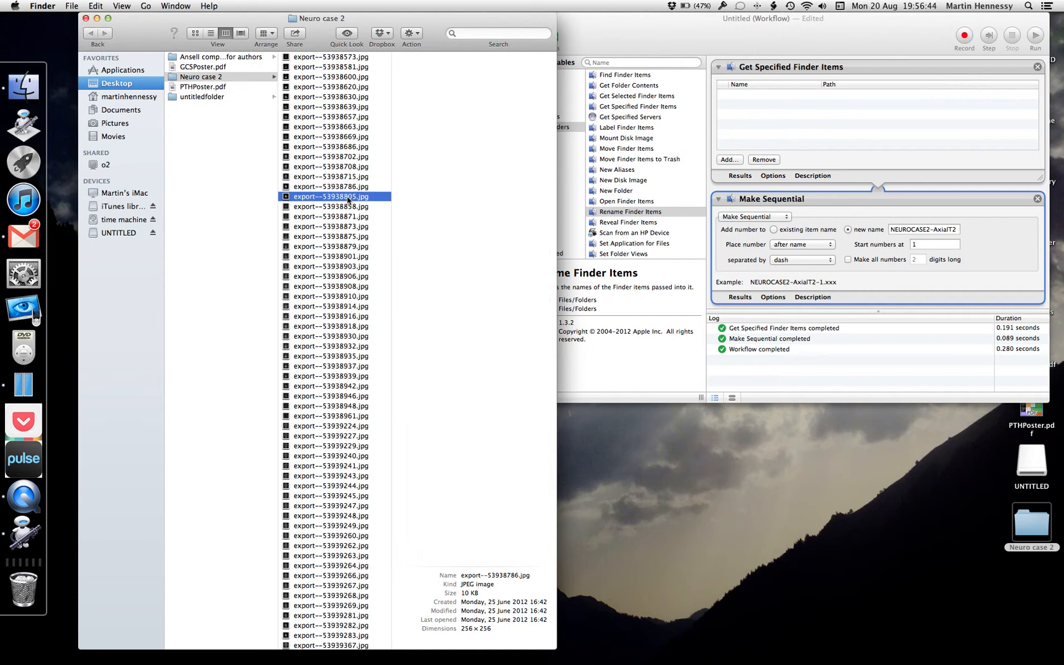
pyautogui.click(348, 209)
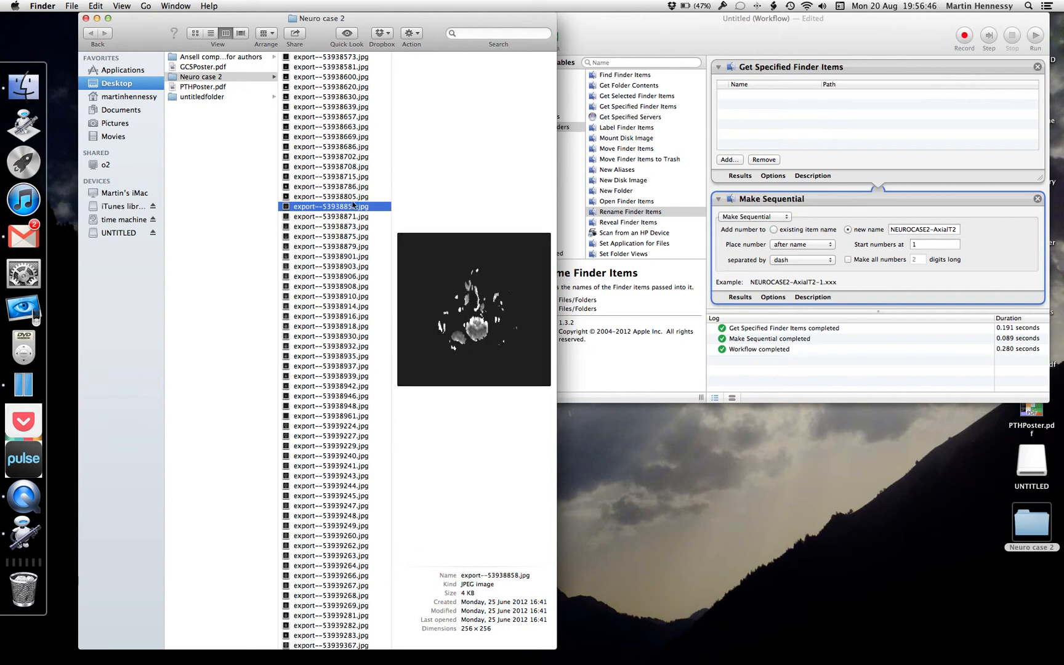
# Step: Add export--53938573.jpg through export--53938805.jpg to the Get Specified Finder Items list
pyautogui.click(353, 196)
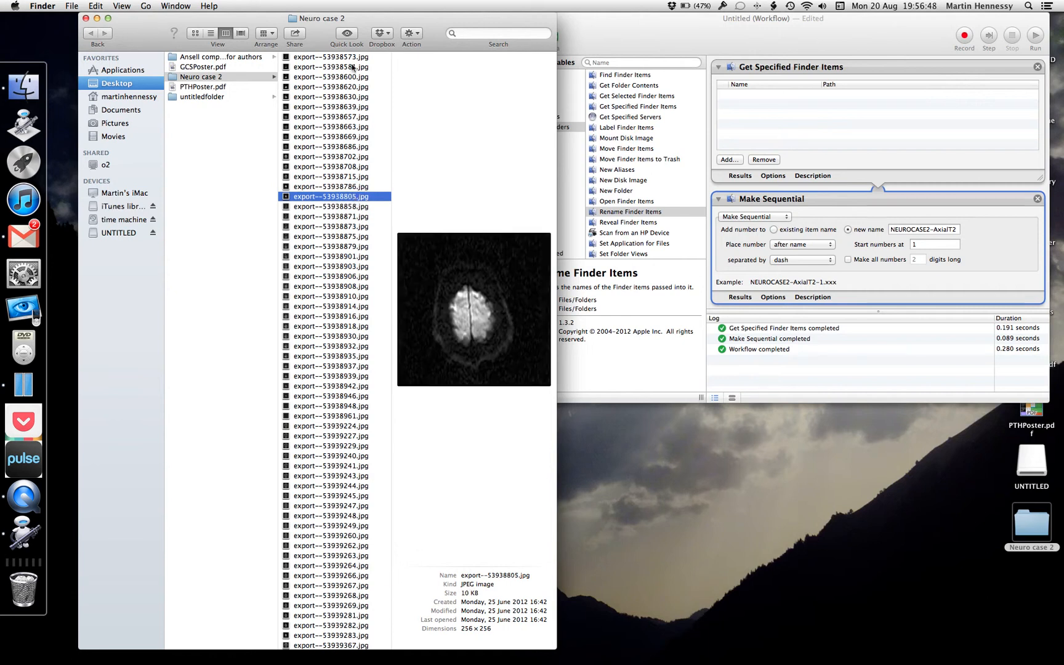
pyautogui.keyDown('shift'); pyautogui.click(352, 58); pyautogui.keyUp('shift')
pyautogui.moveTo(331, 86); pyautogui.dragTo(854, 122)
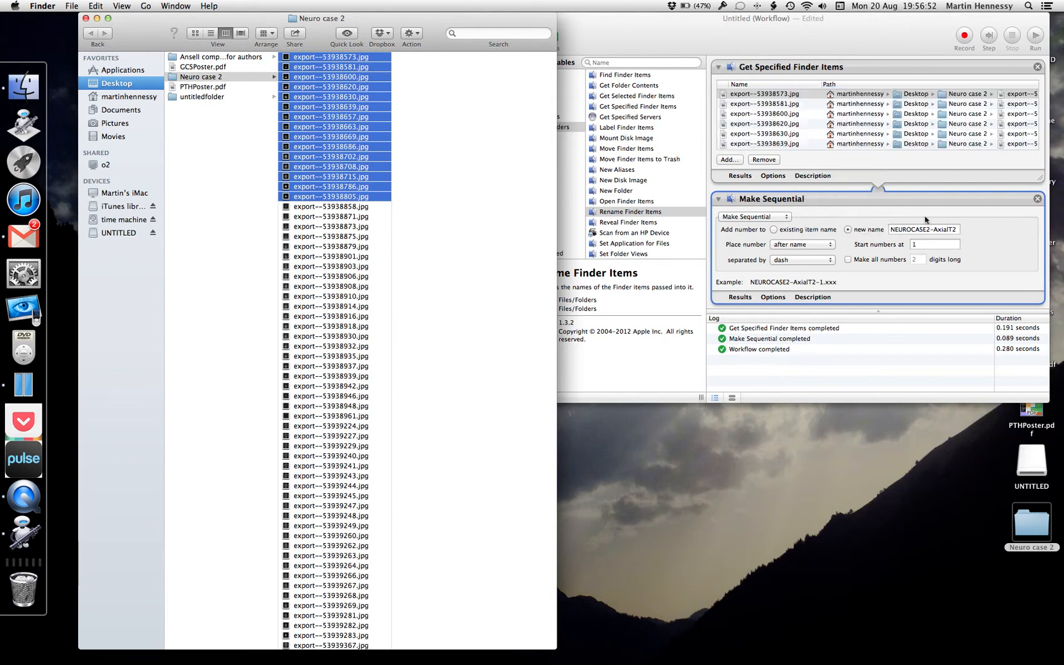
# Step: Set the new name to NEUROCASE2-DWI, run the workflow, and check the renamed files at the end of the folder
pyautogui.click(945, 230)
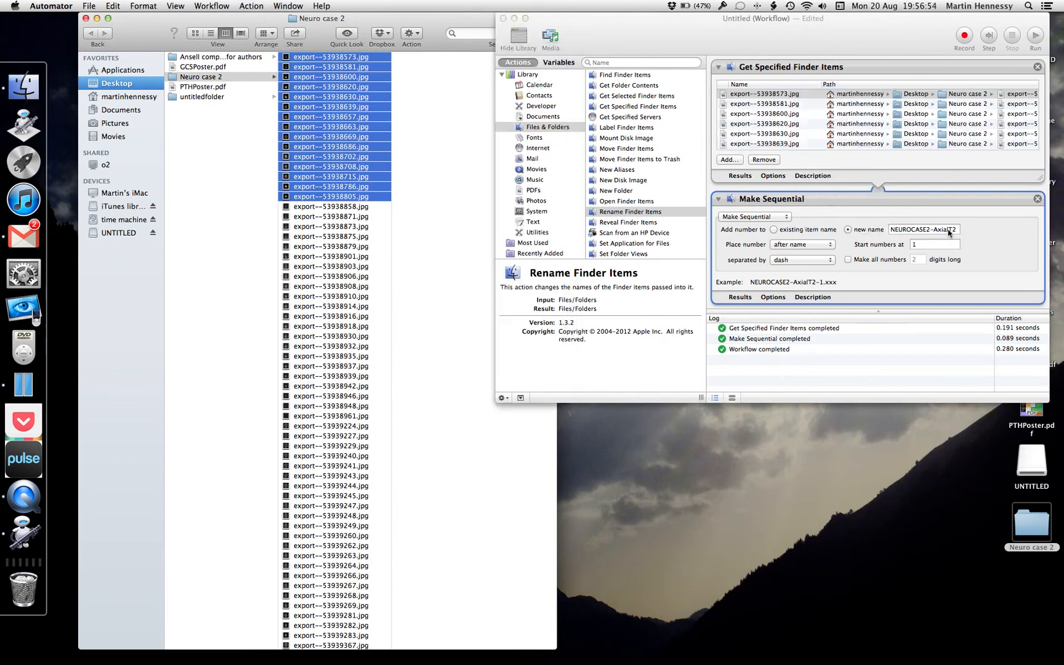
pyautogui.doubleClick(945, 230)
pyautogui.write('DWI')
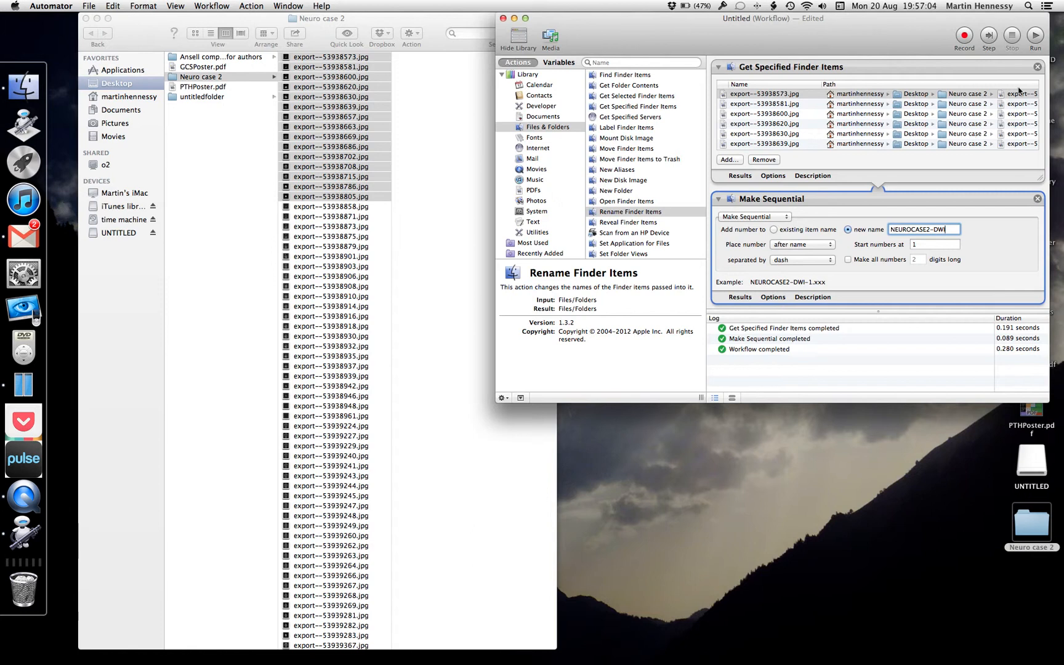
pyautogui.click(1035, 37)
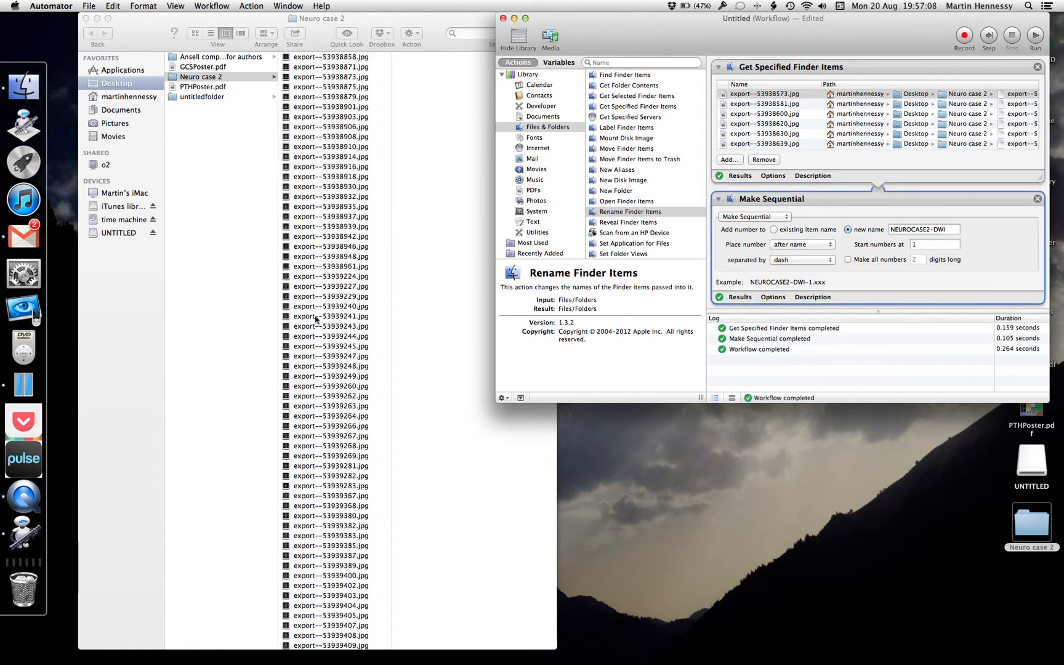
pyautogui.scroll(-10, 324, 371)
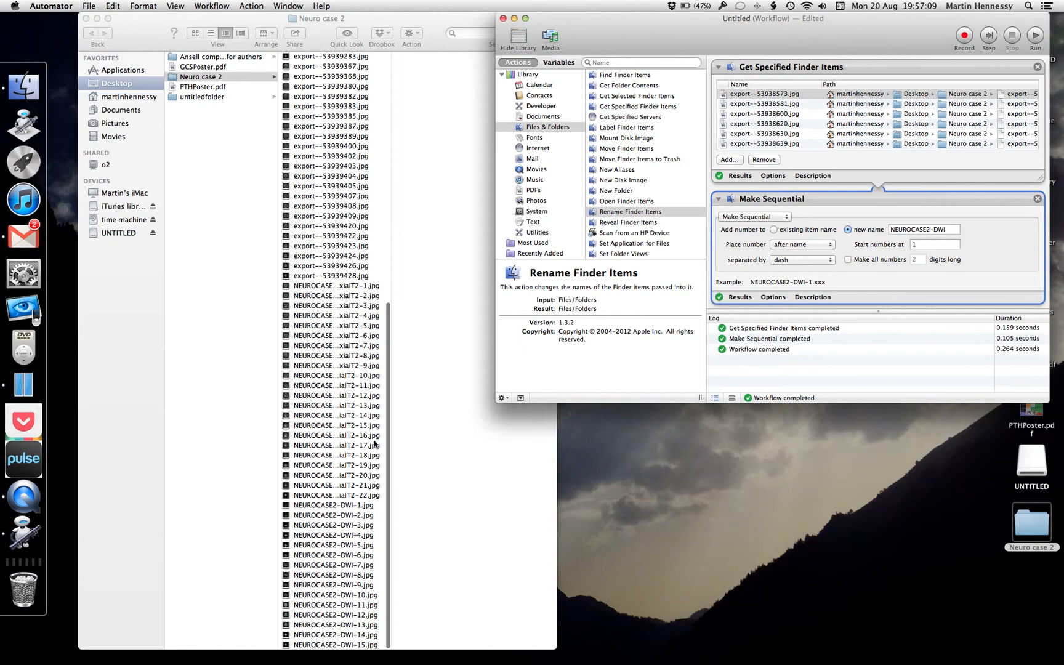
pyautogui.scroll(10, 348, 294)
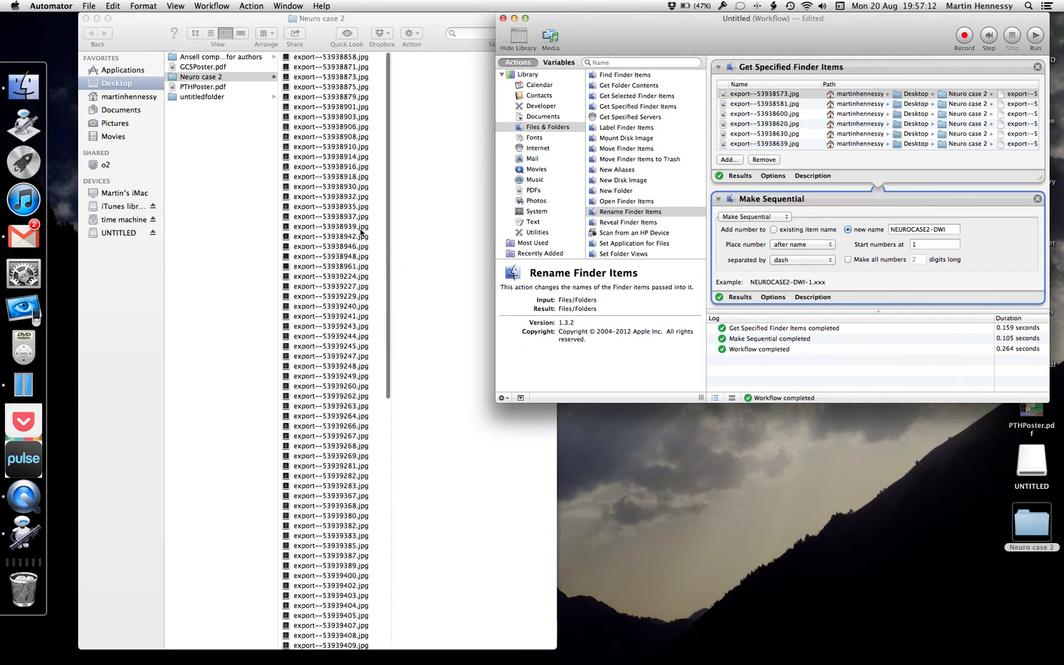
# Step: Clear the processed DWI files from the Get Specified Finder Items list
pyautogui.click(822, 144)
pyautogui.press('super+a')
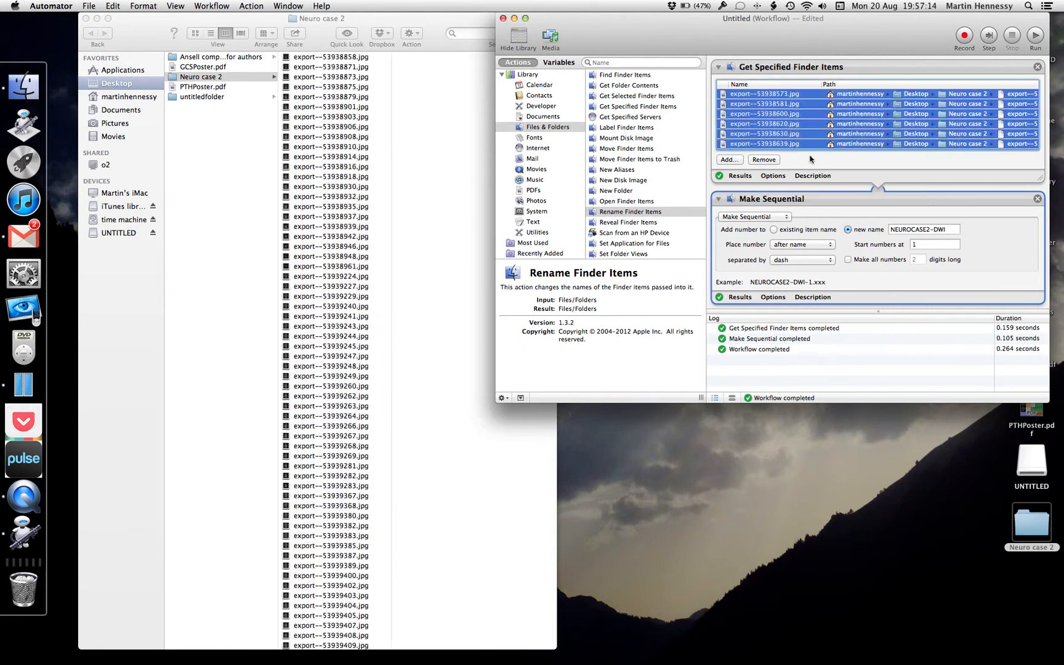
pyautogui.click(766, 162)
# Step: Preview the export images from export--53938858.jpg onward to identify the series and where it ends
pyautogui.click(337, 62)
pyautogui.click(340, 57)
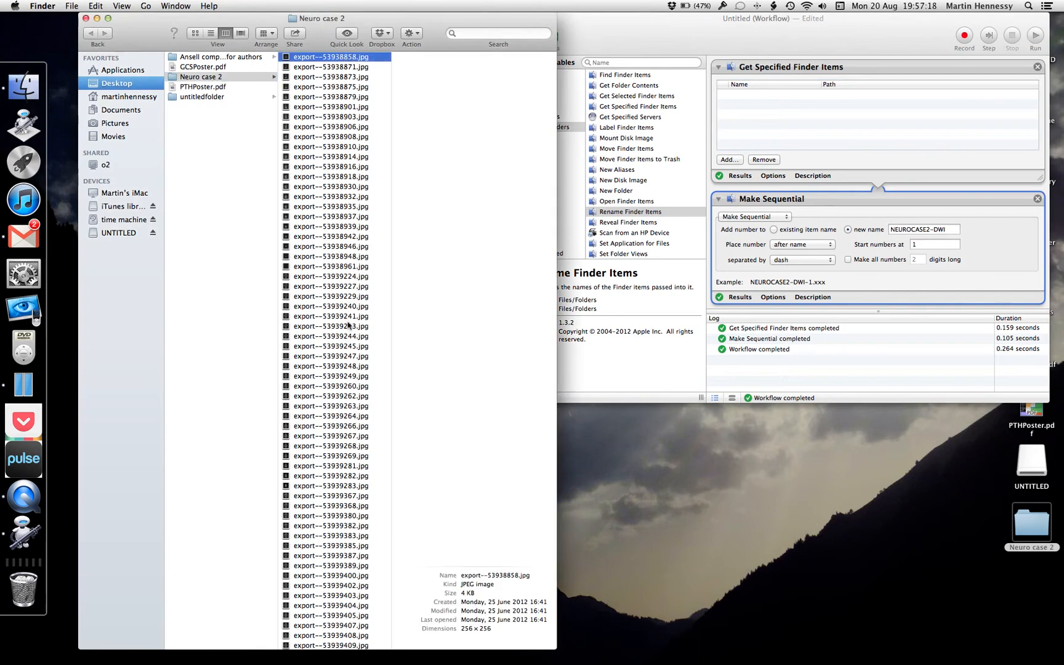
pyautogui.click(344, 173)
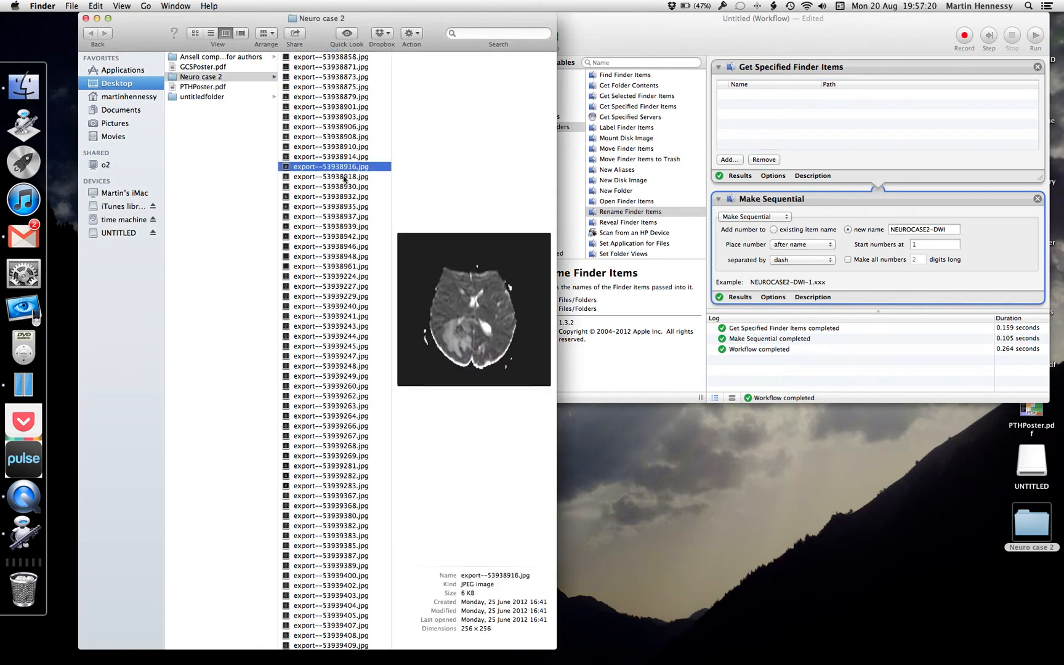
pyautogui.click(348, 158)
pyautogui.click(348, 148)
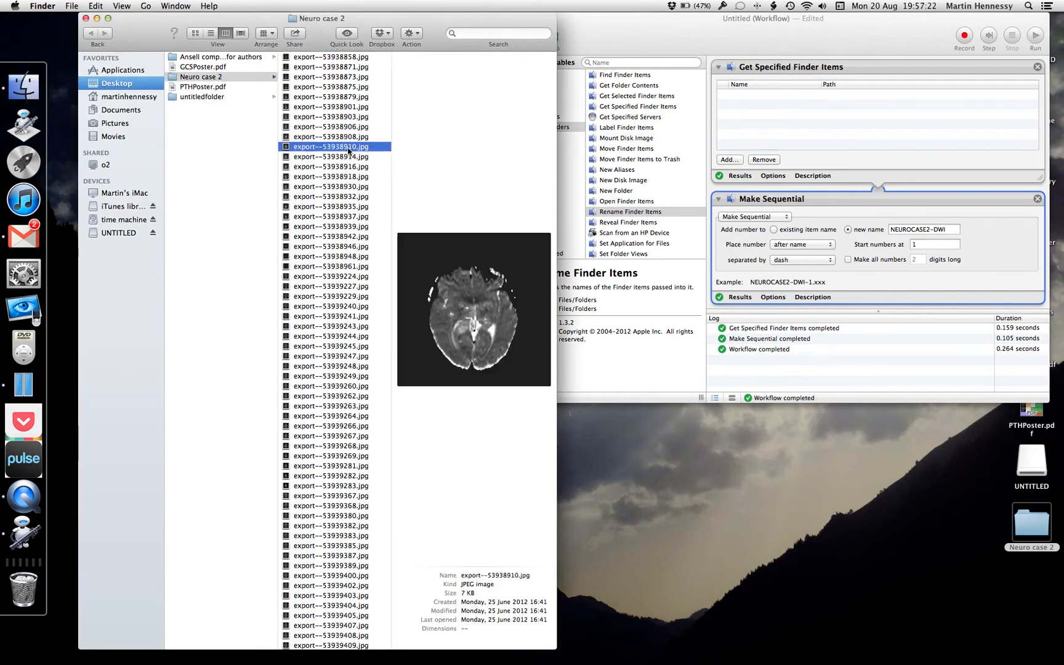
pyautogui.click(354, 177)
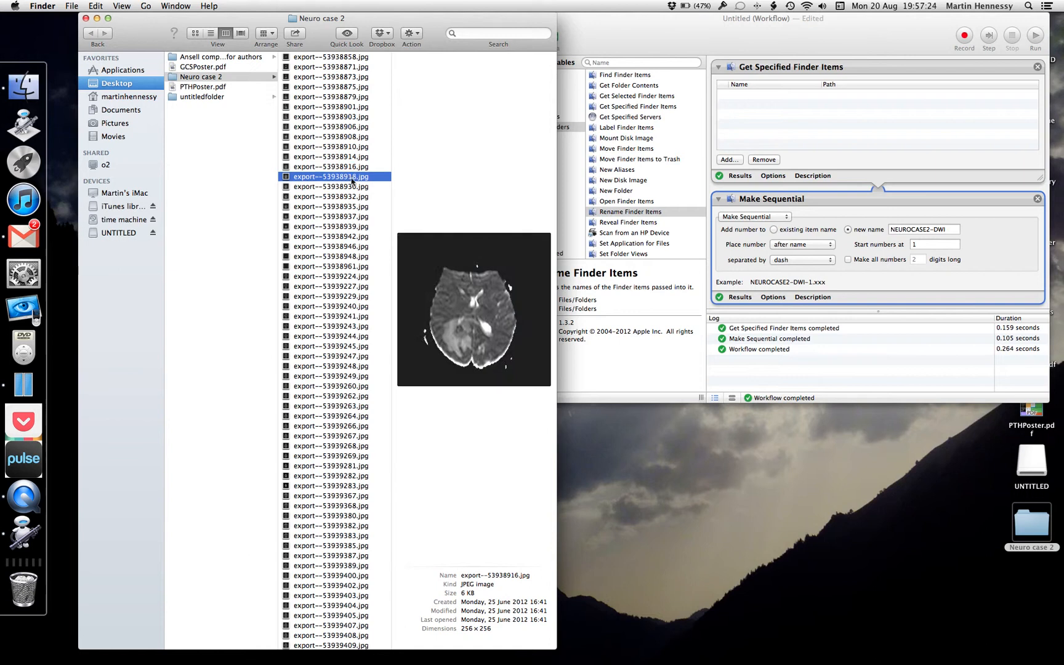
pyautogui.click(355, 186)
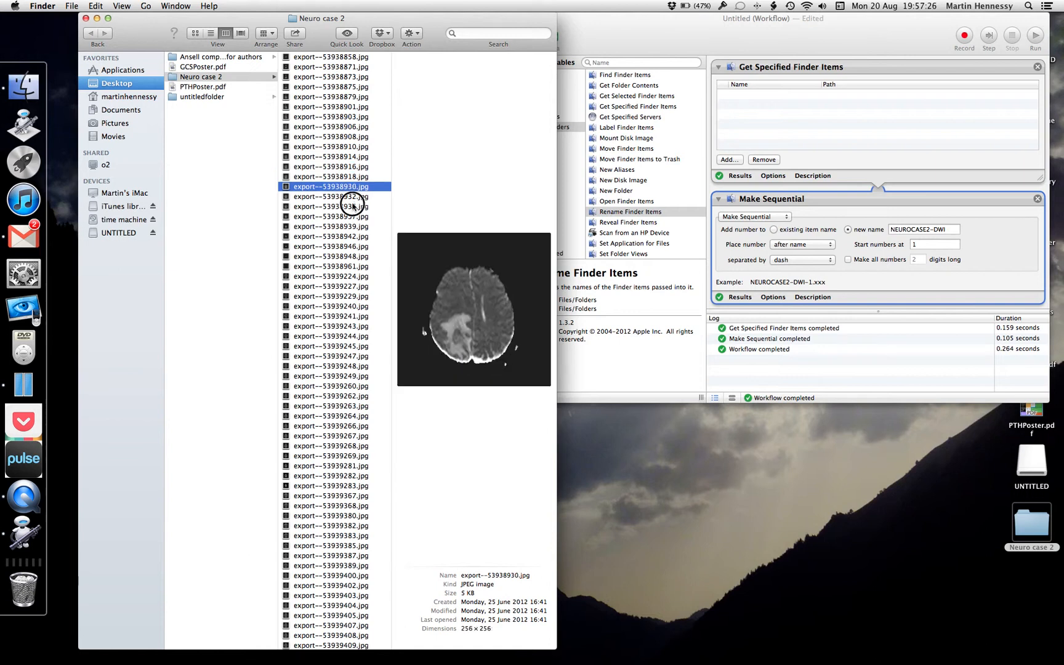
pyautogui.click(353, 207)
pyautogui.click(353, 225)
pyautogui.click(354, 236)
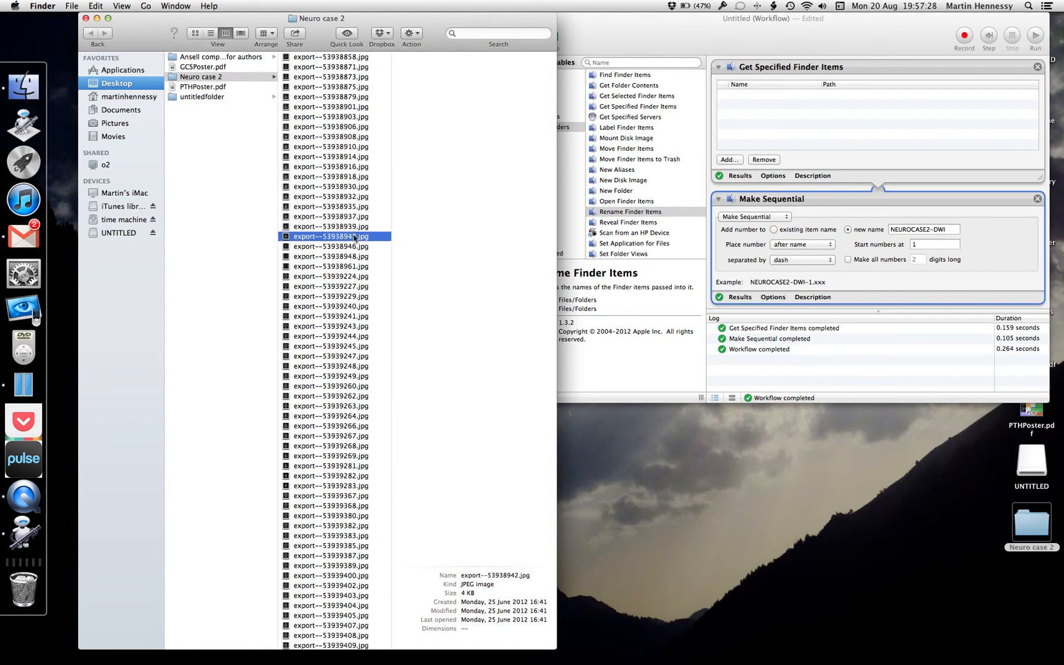
pyautogui.click(353, 247)
pyautogui.click(352, 257)
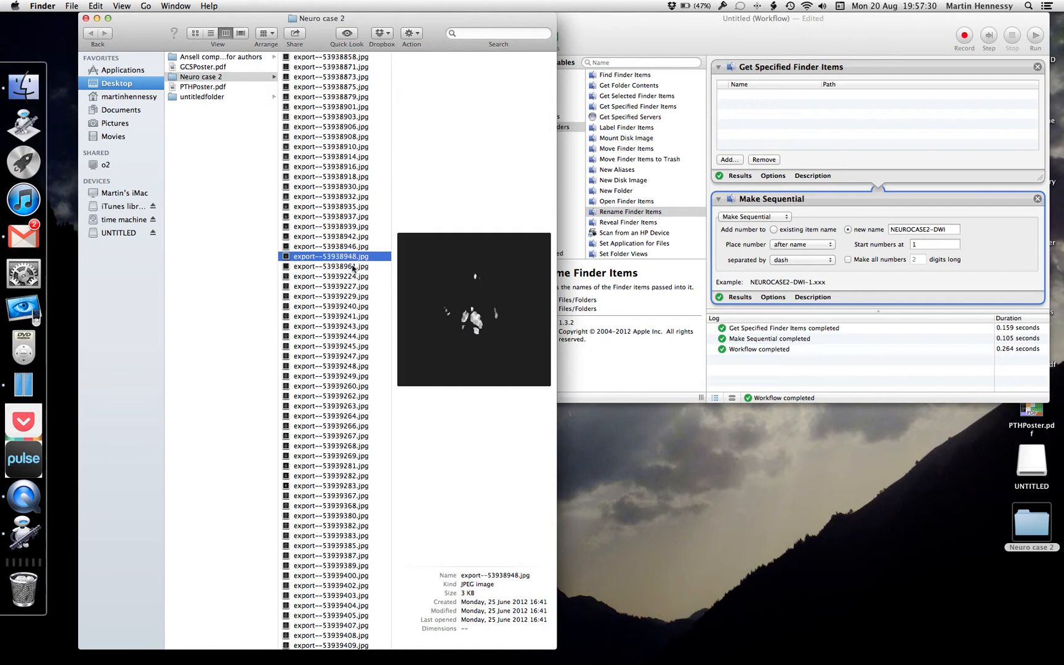
pyautogui.click(353, 267)
pyautogui.click(352, 276)
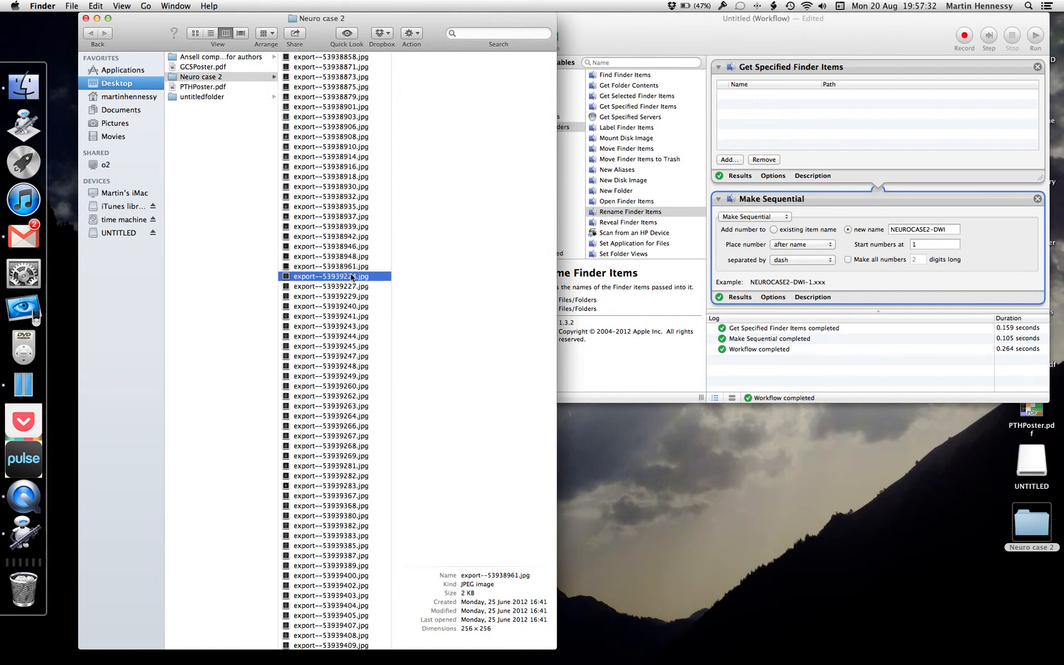
# Step: Add export--53938858.jpg through export--53938961.jpg to the Get Specified Finder Items list
pyautogui.click(348, 268)
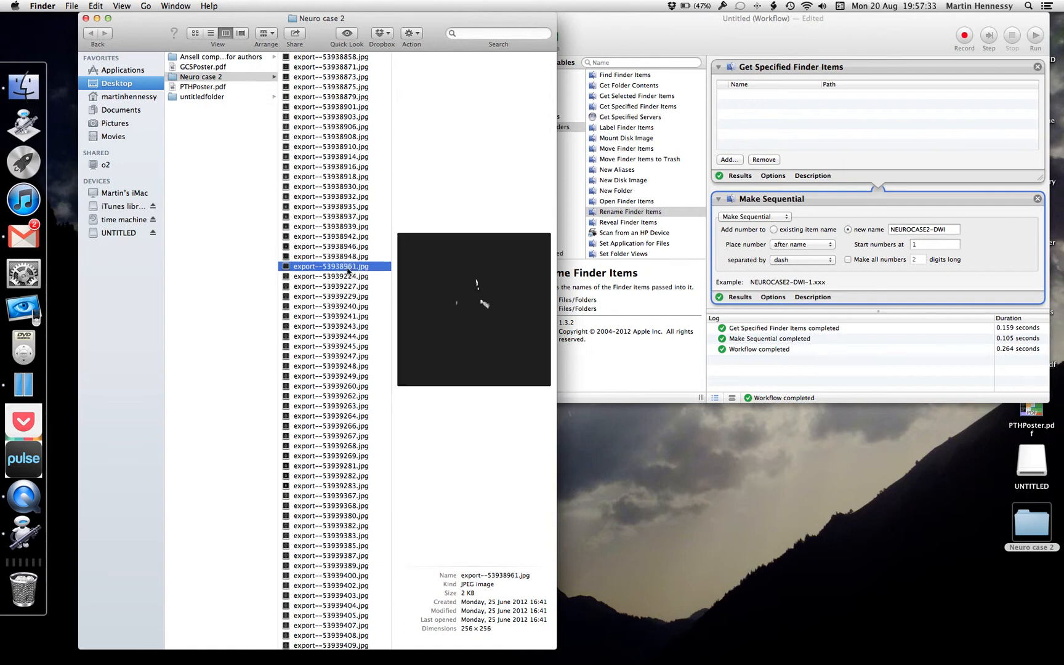
pyautogui.keyDown('shift'); pyautogui.click(349, 56); pyautogui.keyUp('shift')
pyautogui.moveTo(421, 119); pyautogui.dragTo(808, 110)
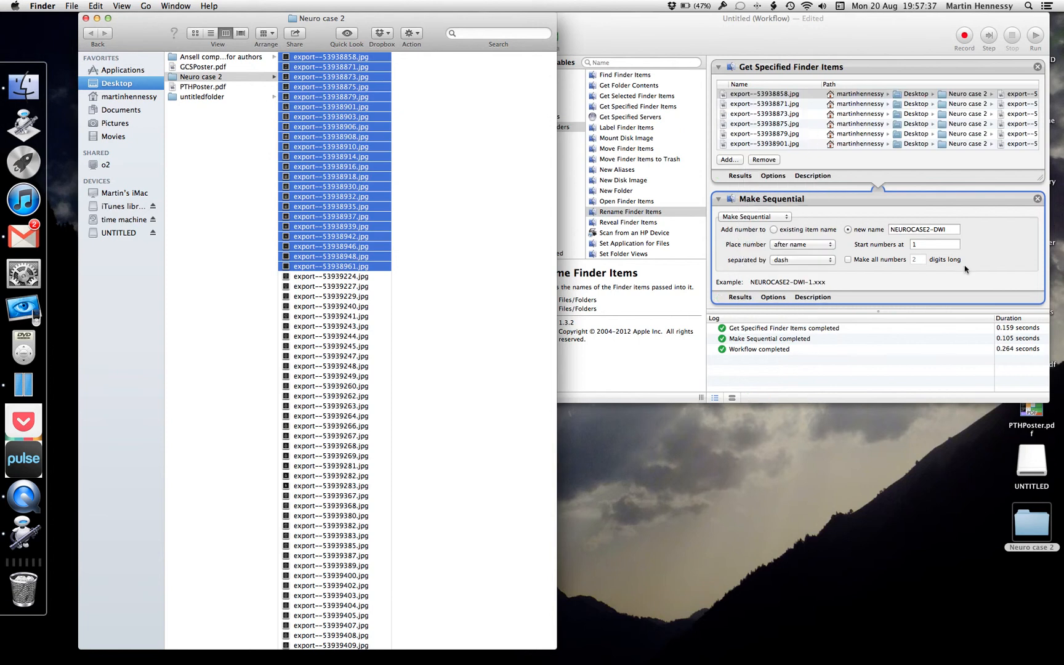
# Step: Set the new name to NEUROCASE2-ADC, make all numbers 2 digits long, and run the workflow
pyautogui.click(943, 230)
pyautogui.write('ADC')
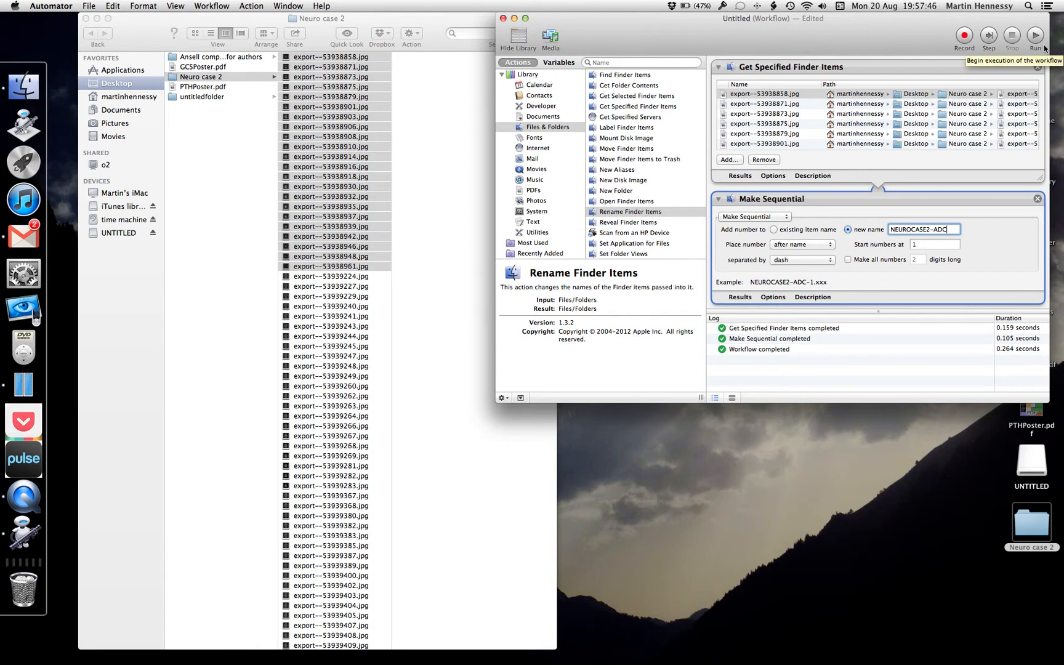
pyautogui.click(848, 259)
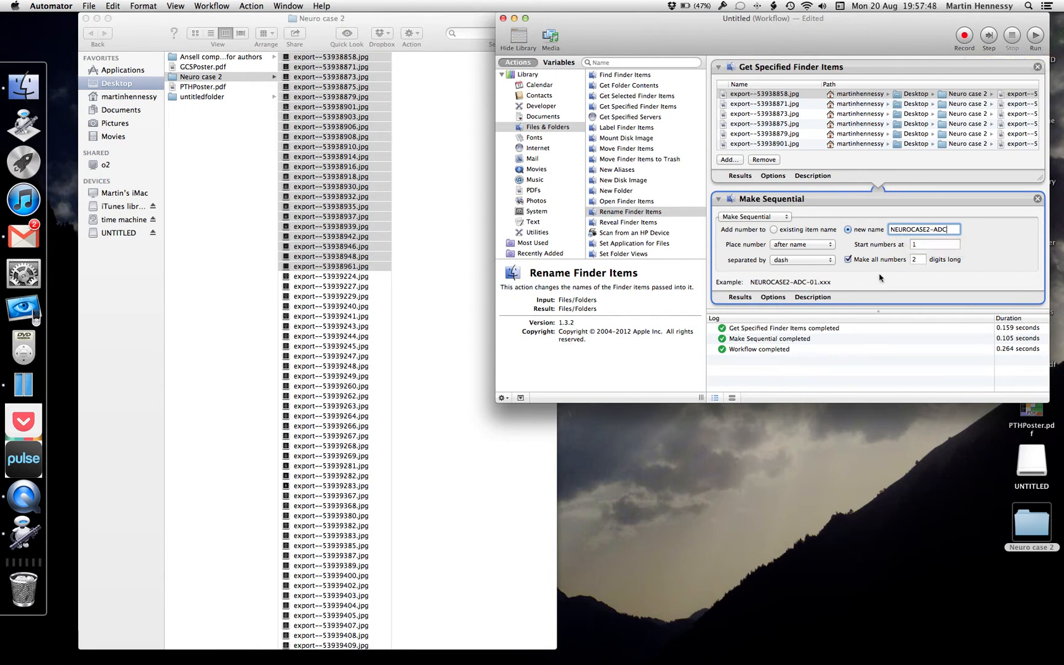
pyautogui.click(1038, 38)
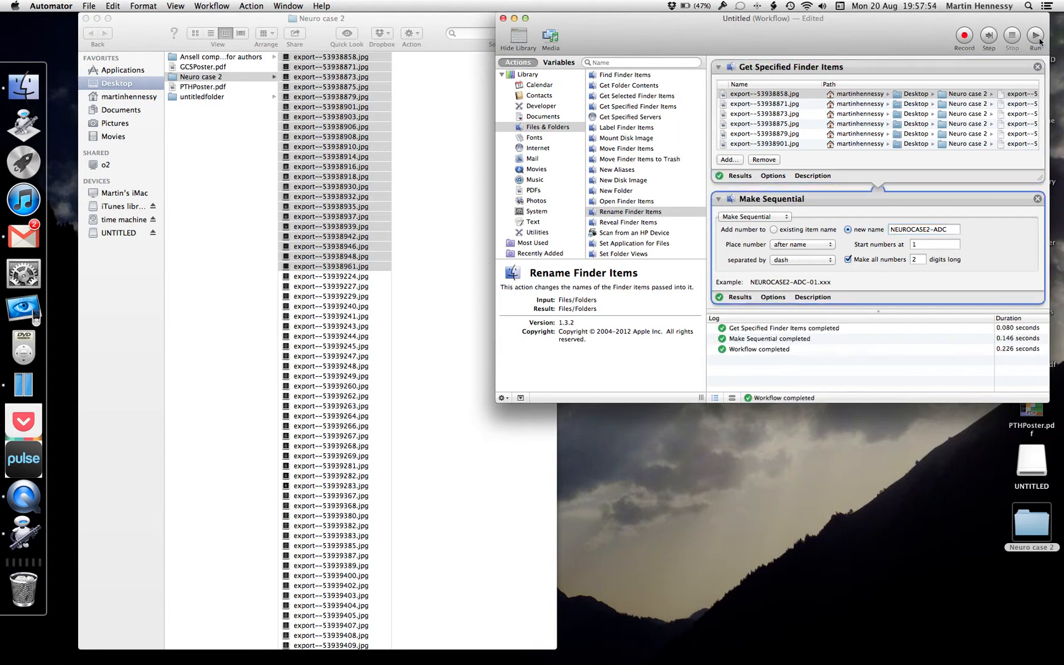
# Step: Preview the remaining export images from export--53939224.jpg onward to find the boundary between the T1-like series
pyautogui.scroll(3, 328, 267)
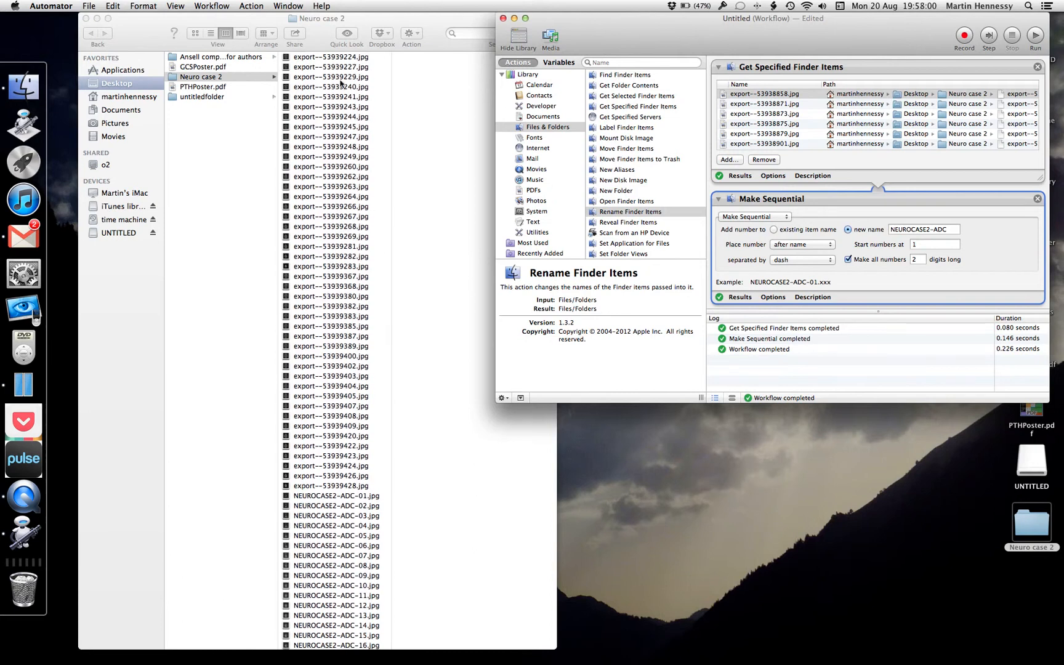
pyautogui.click(344, 237)
pyautogui.click(342, 246)
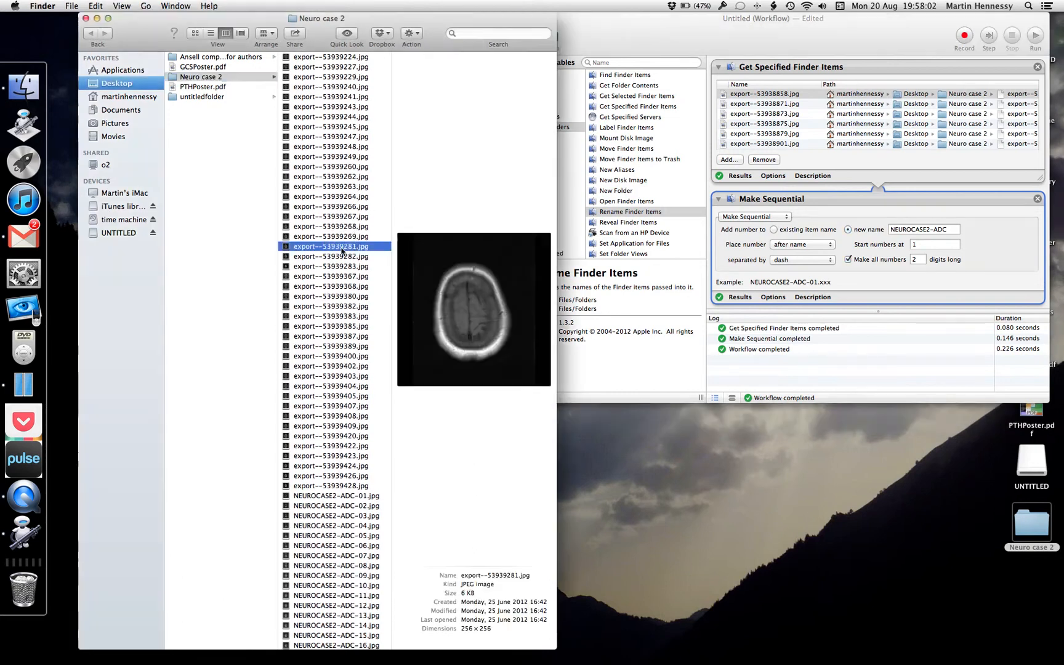
pyautogui.click(340, 147)
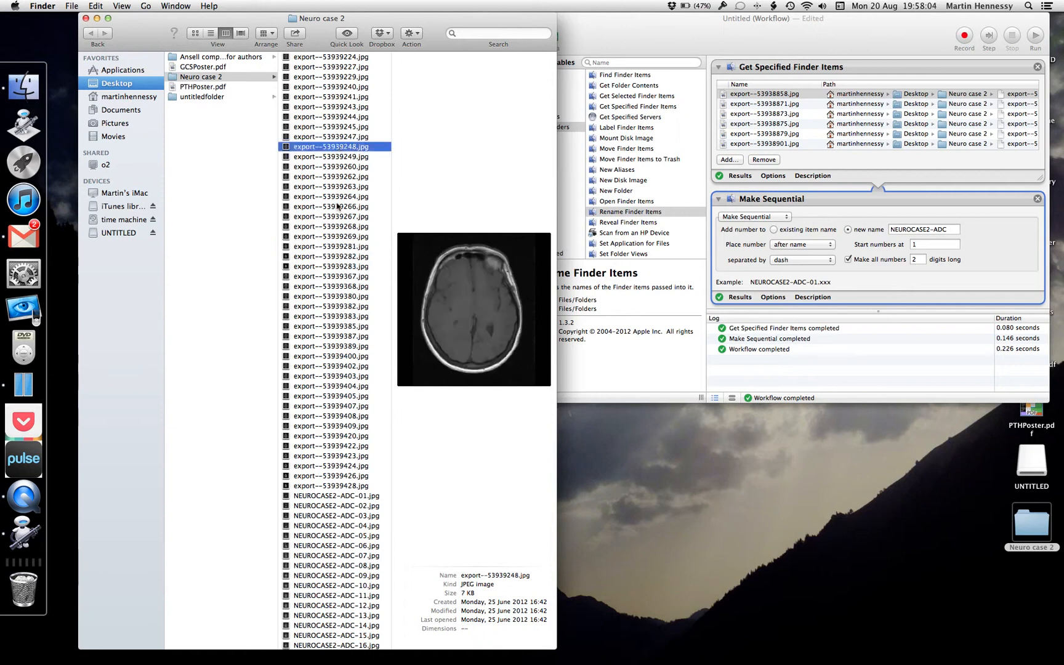
pyautogui.click(331, 407)
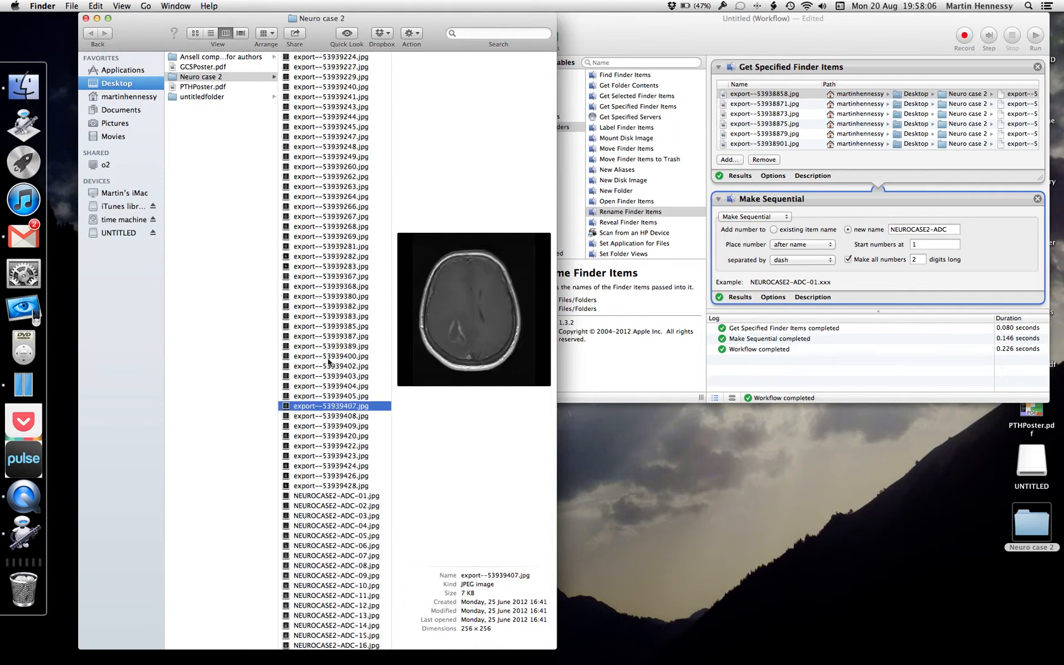
pyautogui.click(325, 248)
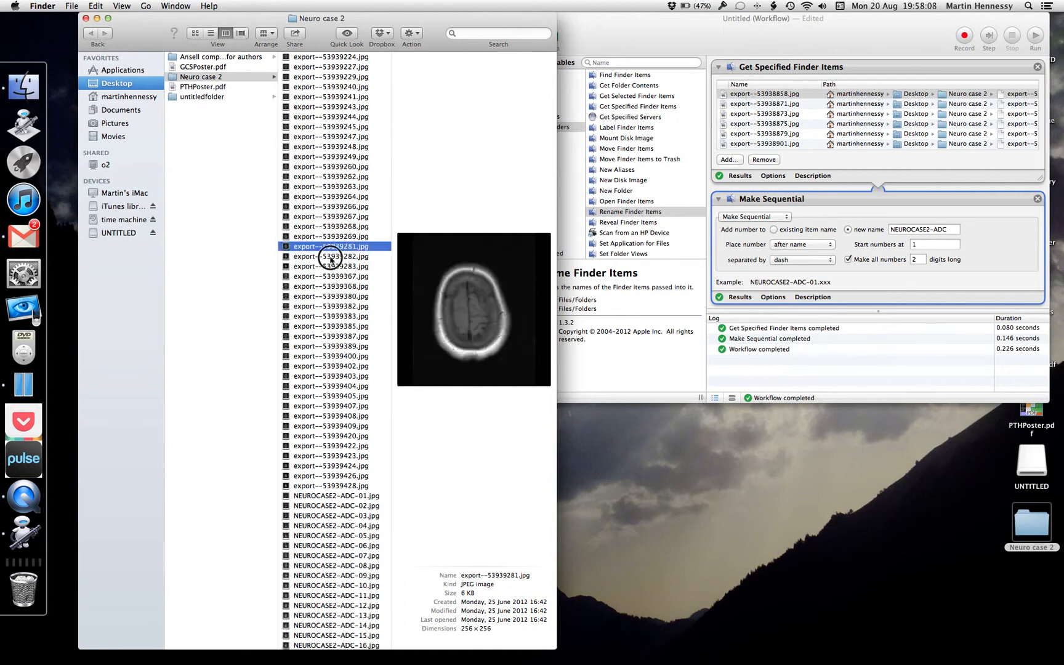
pyautogui.click(333, 256)
pyautogui.click(334, 267)
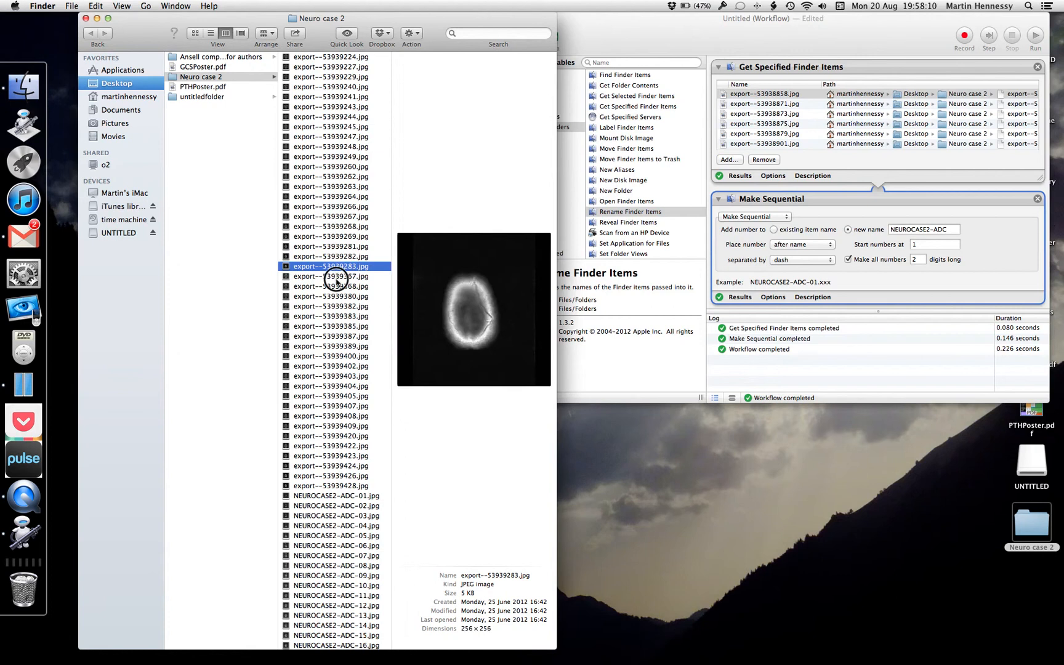
pyautogui.click(336, 277)
# Step: Replace the files in the Get Specified Finder Items list with export--53939224.jpg through export--53939283.jpg
pyautogui.click(341, 269)
pyautogui.keyDown('shift'); pyautogui.click(345, 57); pyautogui.keyUp('shift')
pyautogui.click(767, 123)
pyautogui.press('super+a')
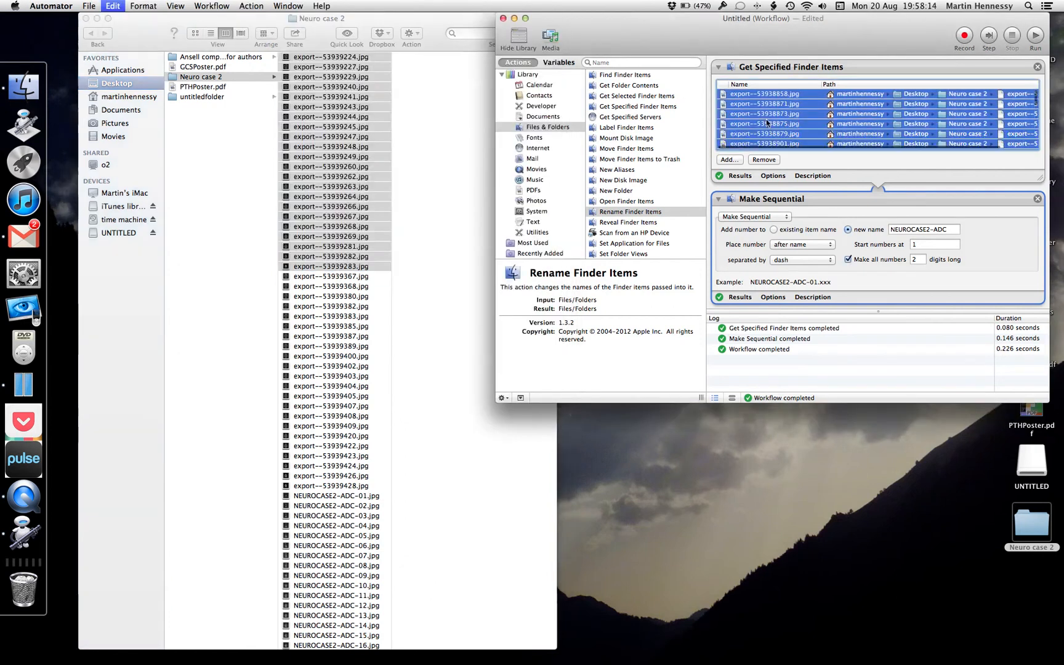
pyautogui.click(764, 159)
pyautogui.moveTo(355, 81); pyautogui.dragTo(896, 133)
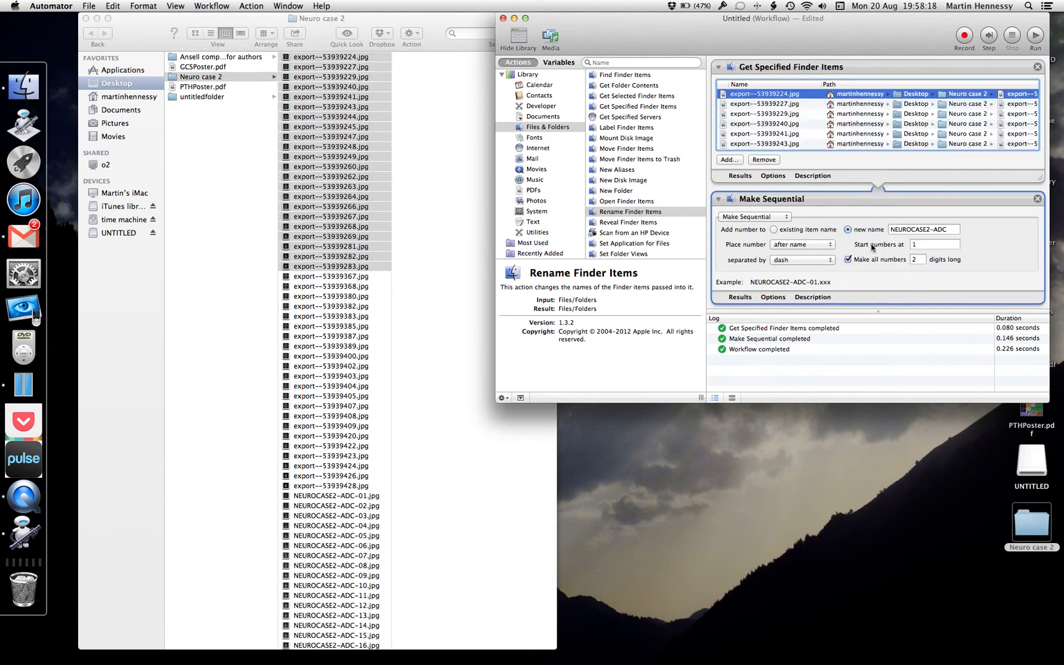
# Step: Set the new name to NEUROCASE2-AxialT1Pre and run the workflow on the listed files
pyautogui.doubleClick(938, 232)
pyautogui.write('A')
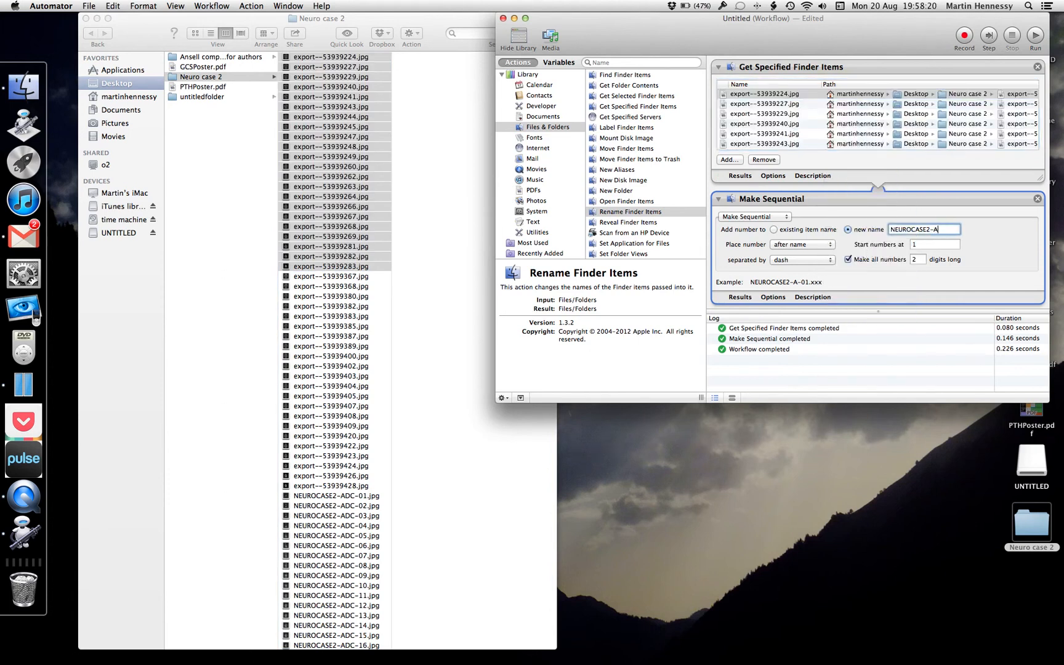
pyautogui.write('xialT1Pre')
pyautogui.click(1036, 38)
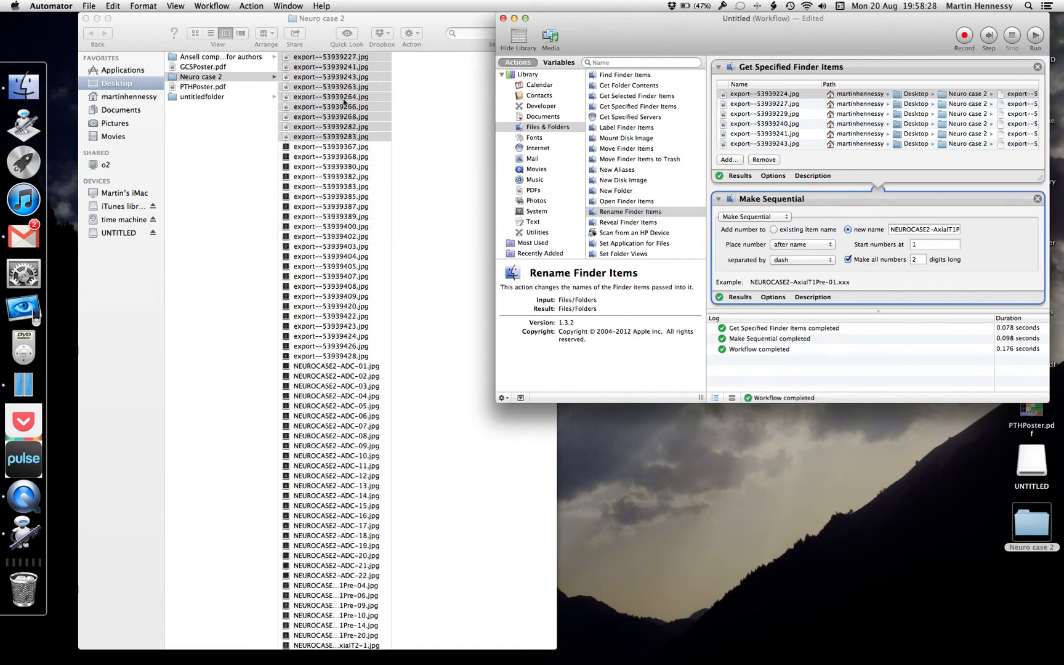
# Step: Replace the files in the Get Specified Finder Items list with export--53939367.jpg through export--53939428.jpg
pyautogui.click(349, 58)
pyautogui.click(349, 57)
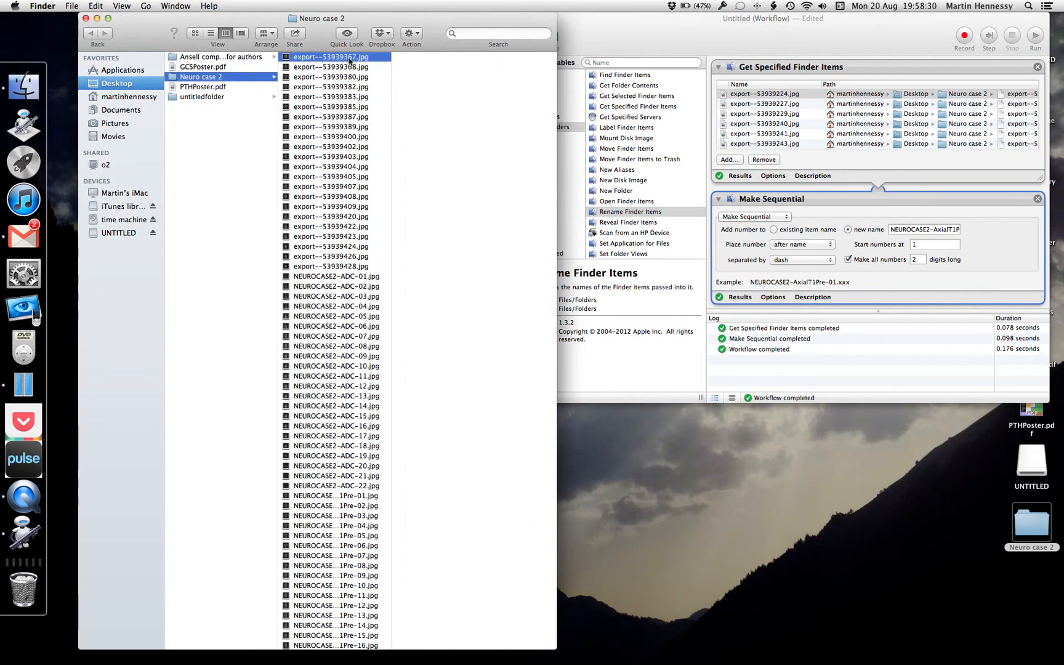
pyautogui.click(348, 267)
pyautogui.keyDown('shift'); pyautogui.click(350, 56); pyautogui.keyUp('shift')
pyautogui.click(804, 115)
pyautogui.press('BackSpace')
pyautogui.moveTo(696, 135); pyautogui.dragTo(815, 111)
# Step: Change the new name to NEUROCASE2-AxialT1Post and run the workflow on the listed files
pyautogui.click(957, 229)
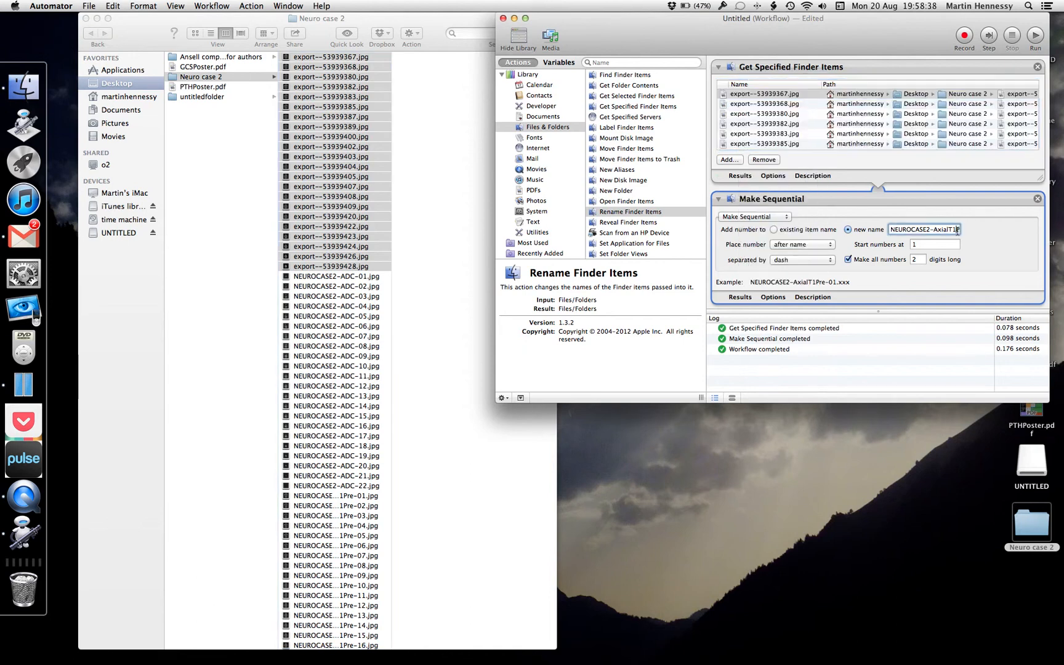
pyautogui.press('Right')
pyautogui.press('Right')
pyautogui.press('BackSpace')
pyautogui.press('BackSpace')
pyautogui.write('ost')
pyautogui.click(1035, 35)
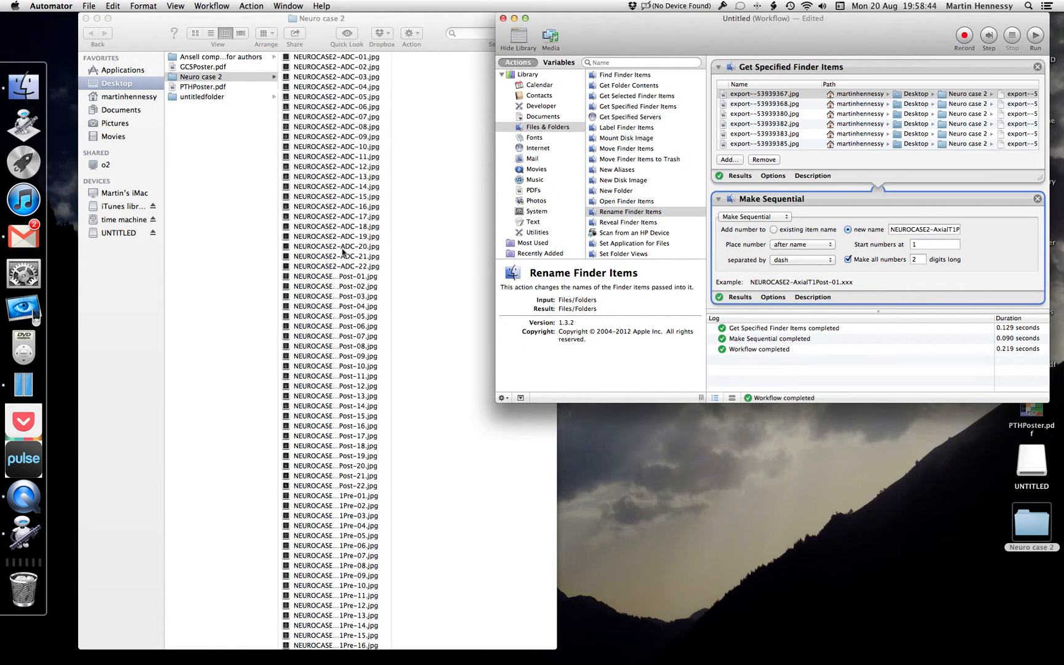
# Step: Remove all files from the Get Specified Finder Items list
pyautogui.click(784, 123)
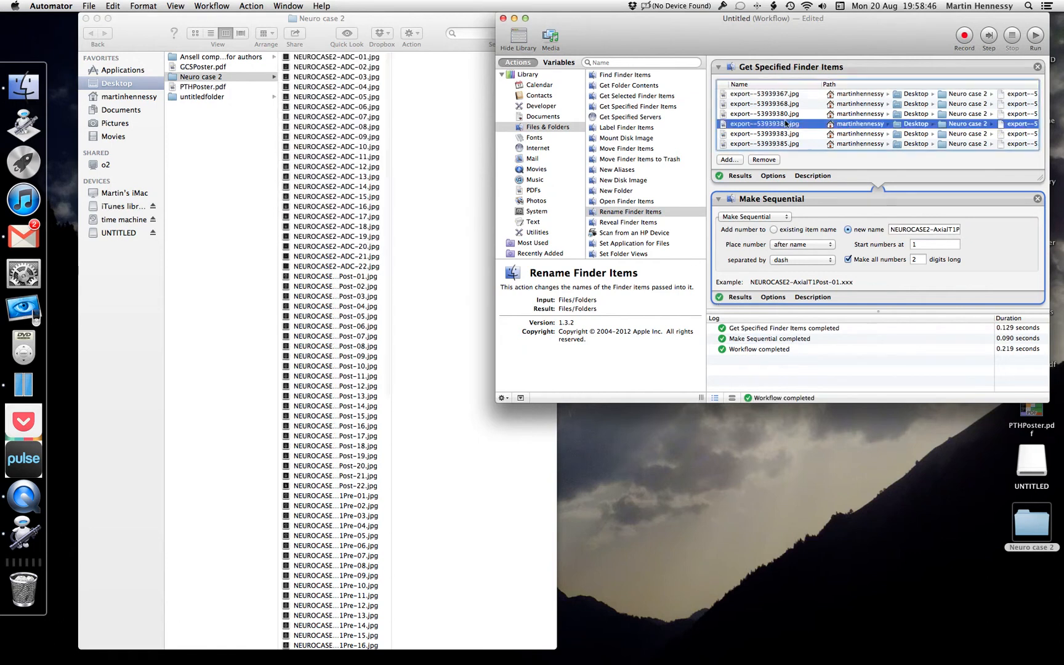
pyautogui.press('super+a')
pyautogui.click(763, 159)
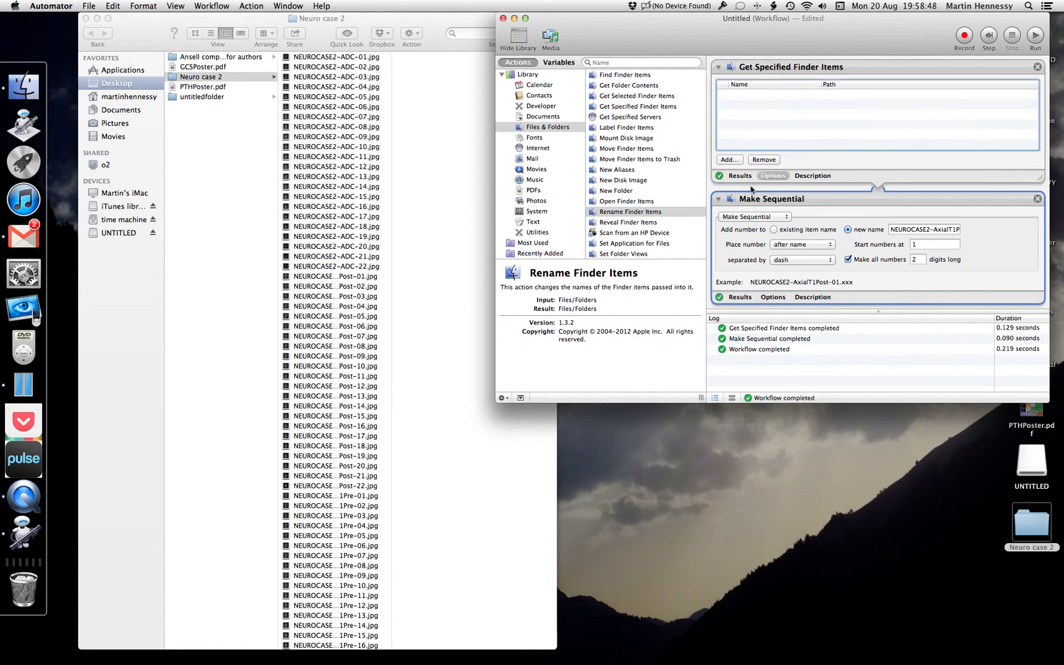
# Step: Review the renamed series in the Neuro case 2 folder, from ADC and the T1 series through AxialT2 and DWI
pyautogui.scroll(-5, 347, 301)
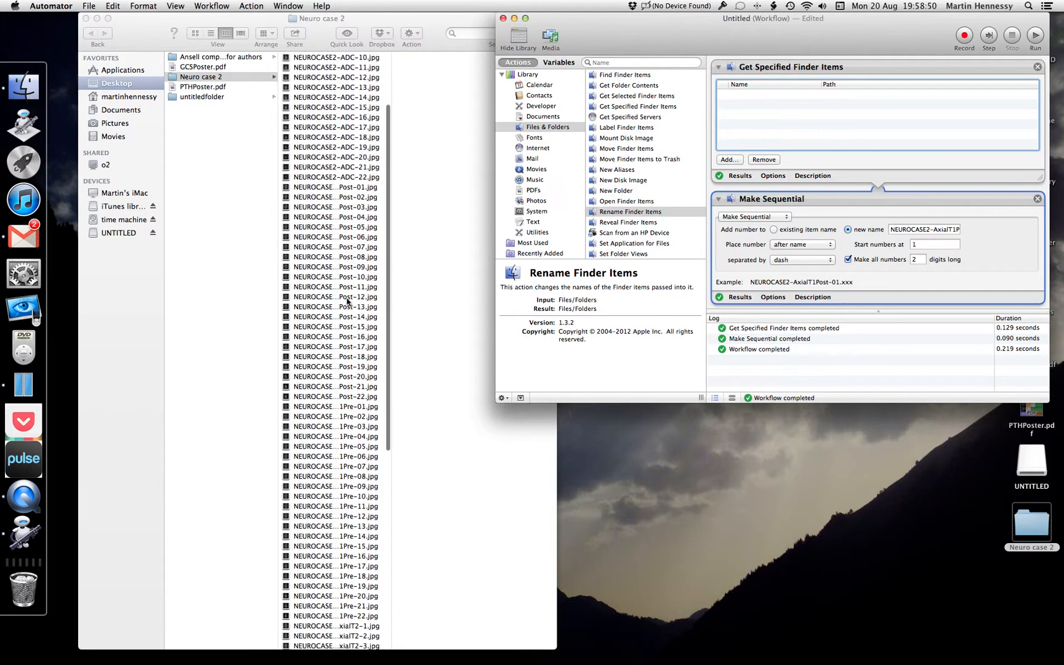
pyautogui.scroll(-2, 348, 301)
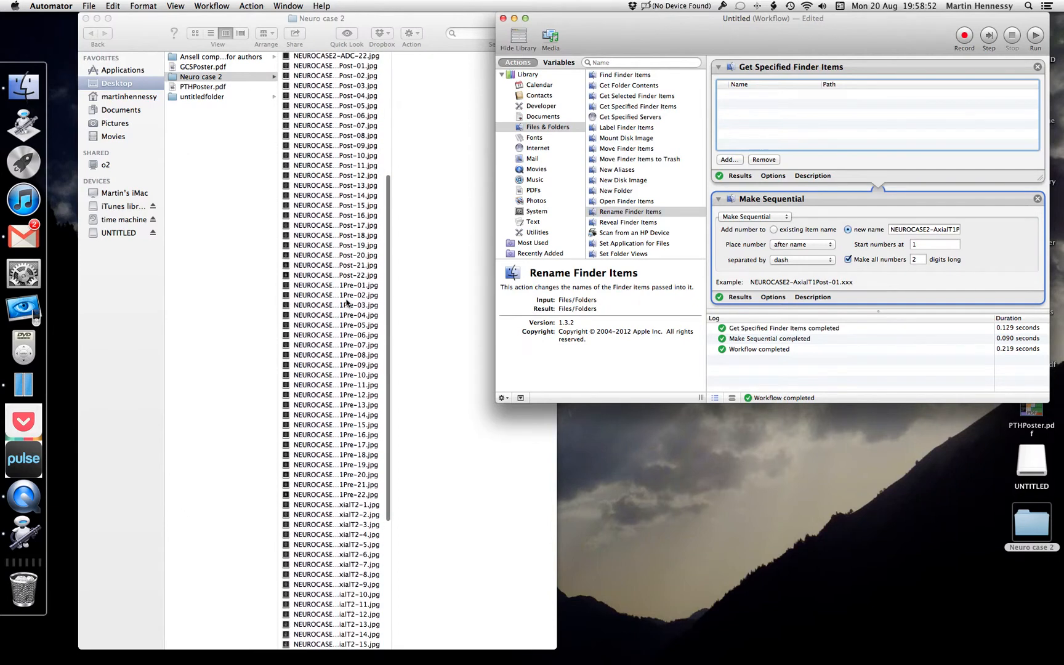
pyautogui.scroll(-2, 331, 350)
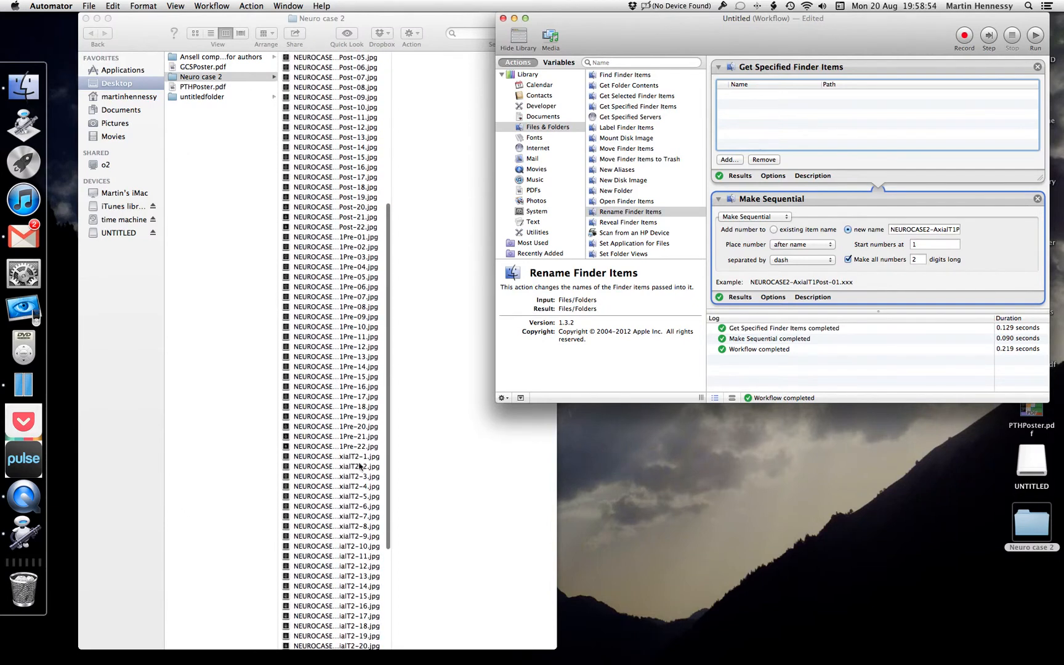
pyautogui.click(348, 466)
pyautogui.click(348, 457)
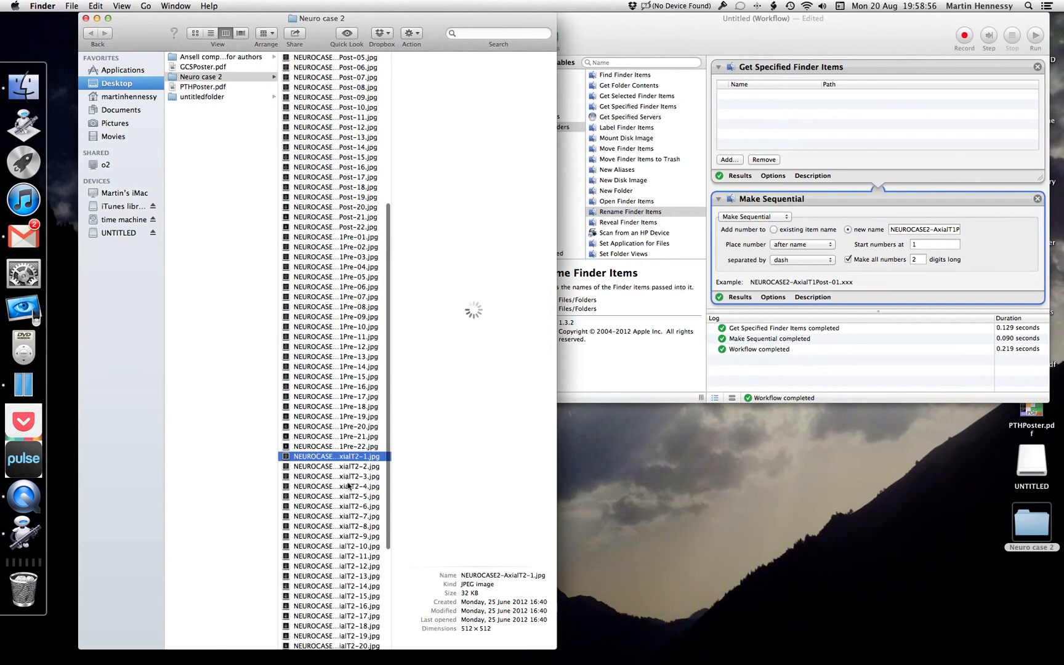
pyautogui.scroll(-2, 348, 485)
pyautogui.scroll(-1, 348, 485)
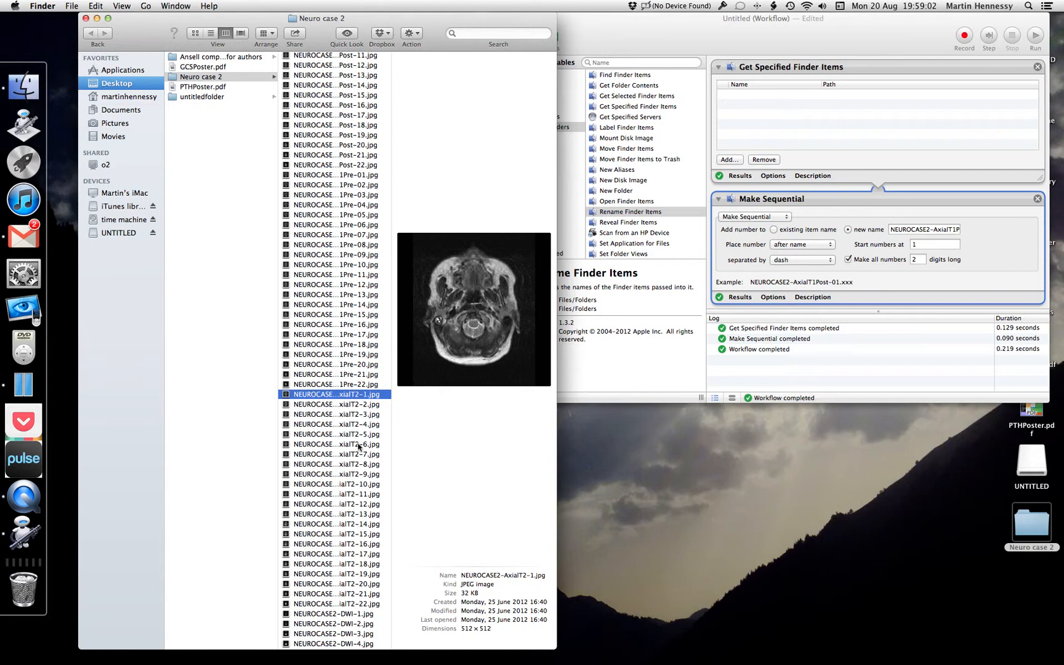
pyautogui.scroll(-5, 368, 574)
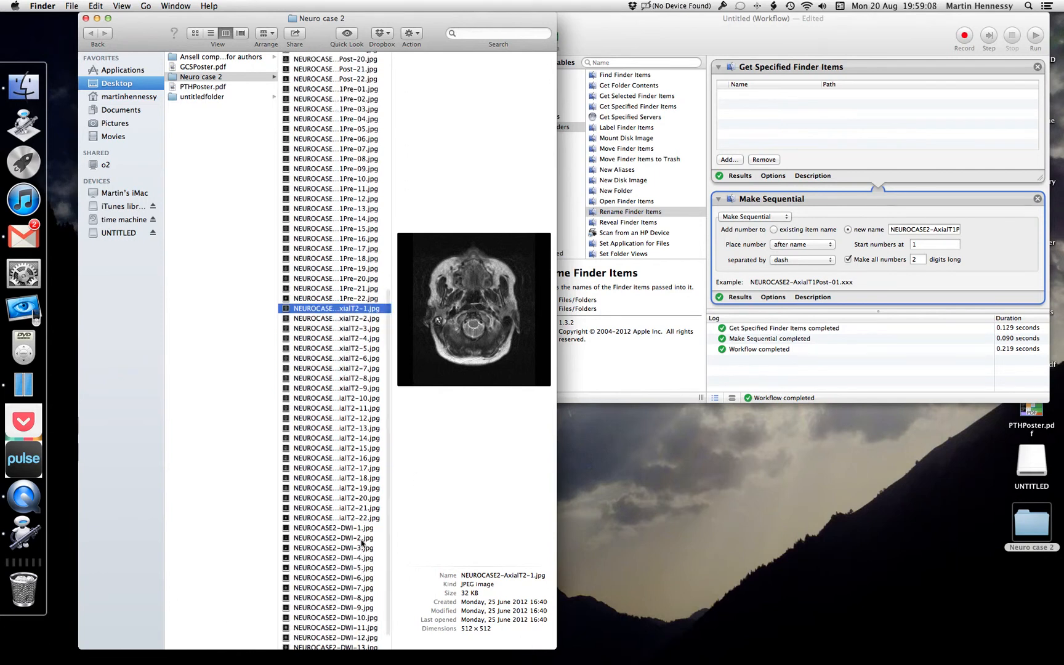
pyautogui.scroll(10, 348, 486)
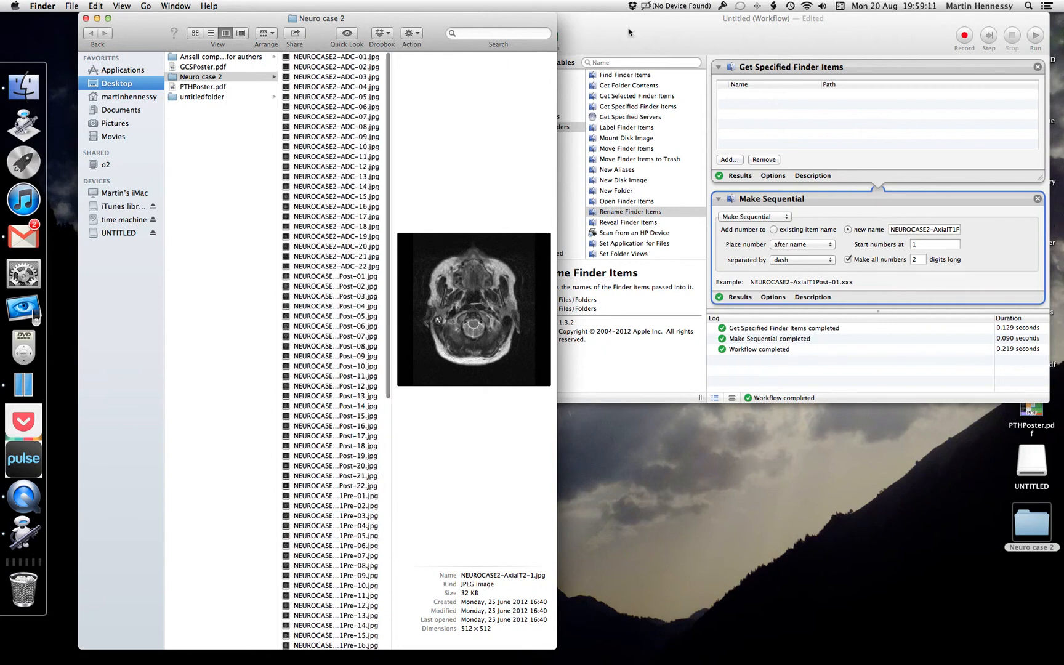
# Step: Clear the new name entered in the Make Sequential action
pyautogui.click(722, 130)
pyautogui.doubleClick(906, 230)
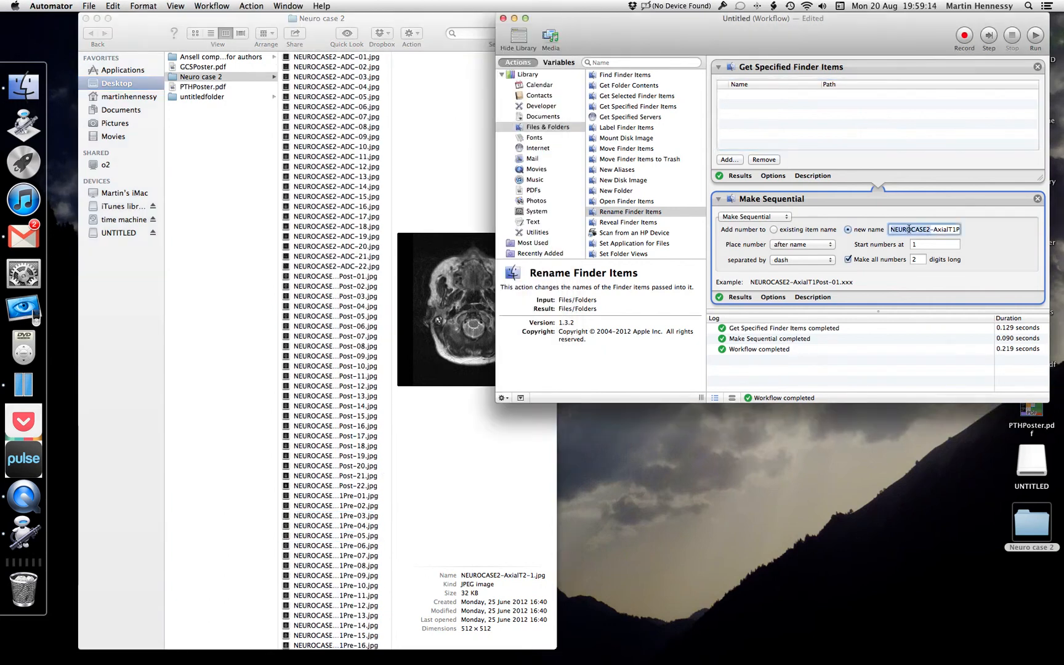
pyautogui.tripleClick(910, 230)
pyautogui.press('BackSpace')
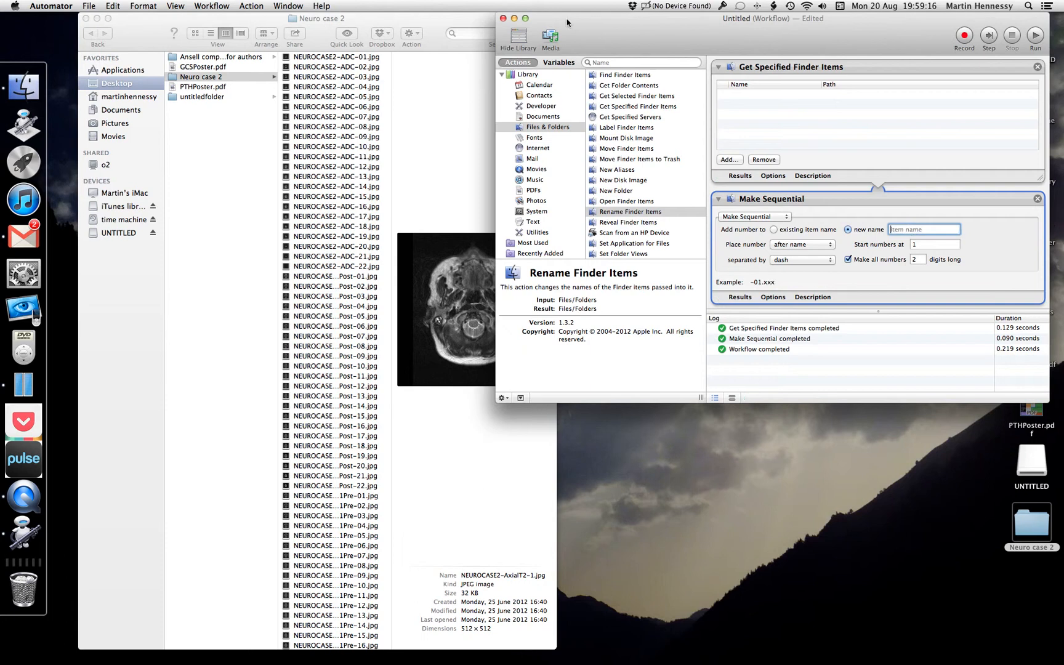
pyautogui.click(503, 18)
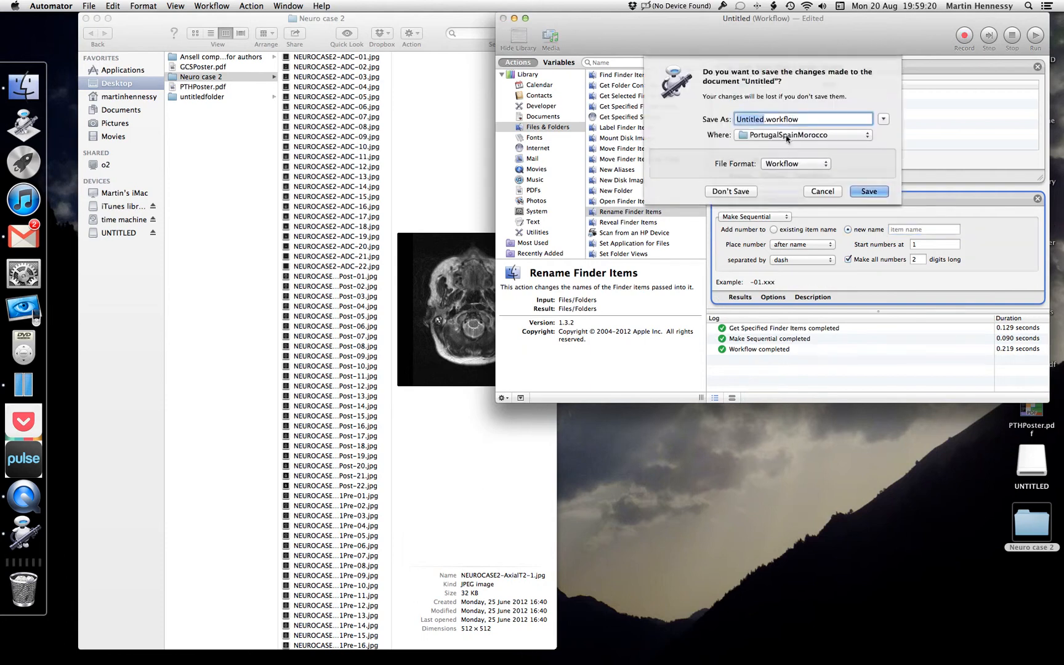
pyautogui.click(788, 136)
pyautogui.click(800, 239)
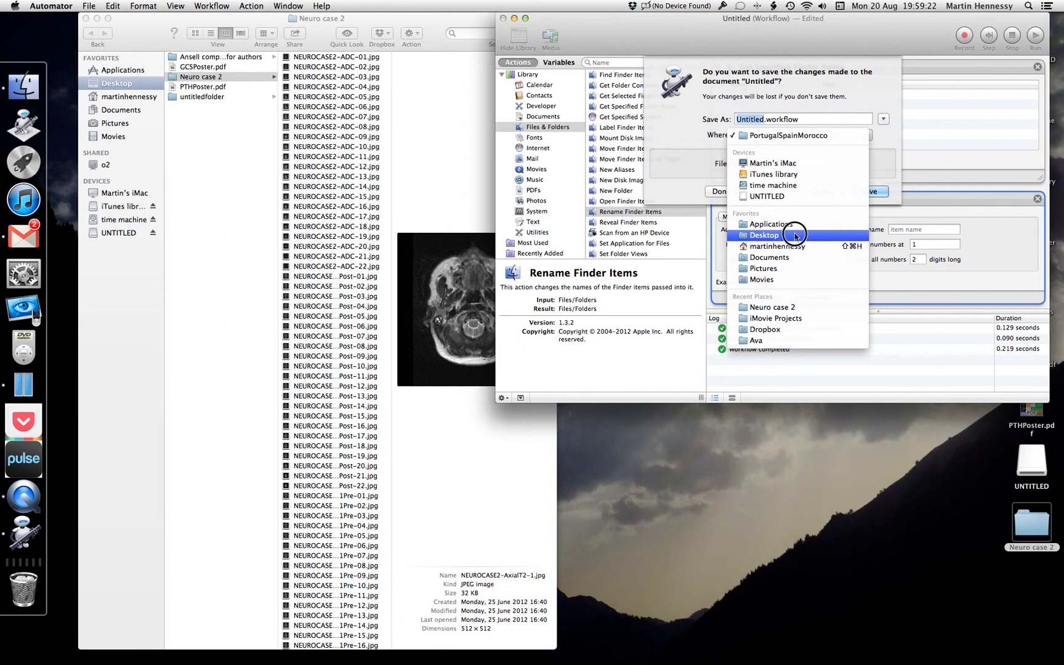
pyautogui.write('Sequ')
pyautogui.write('entia')
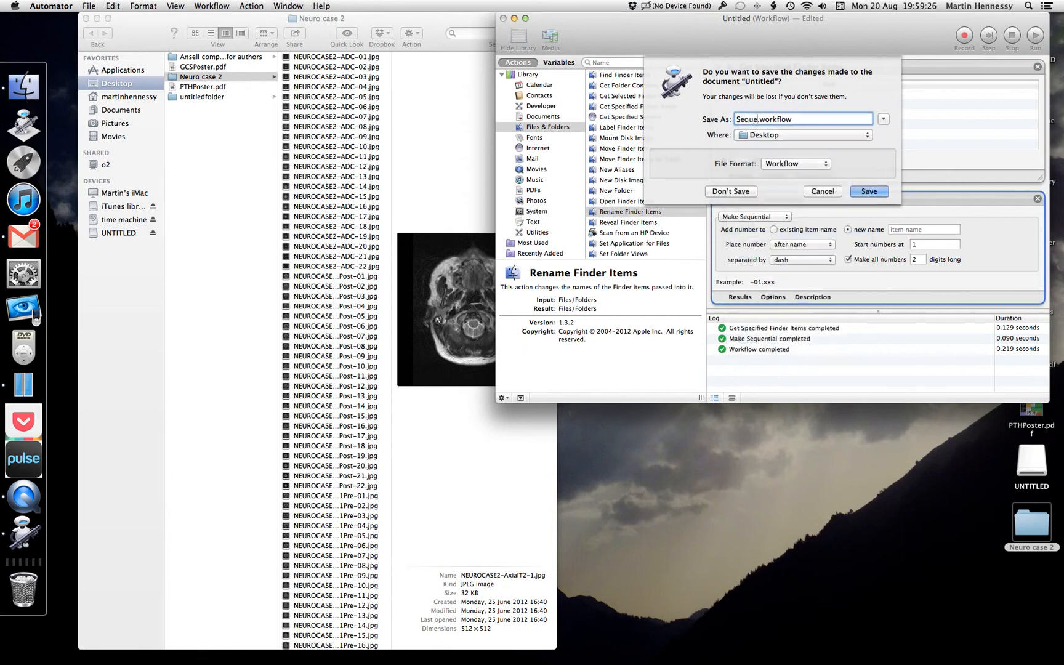
pyautogui.write('l rename')
pyautogui.click(825, 192)
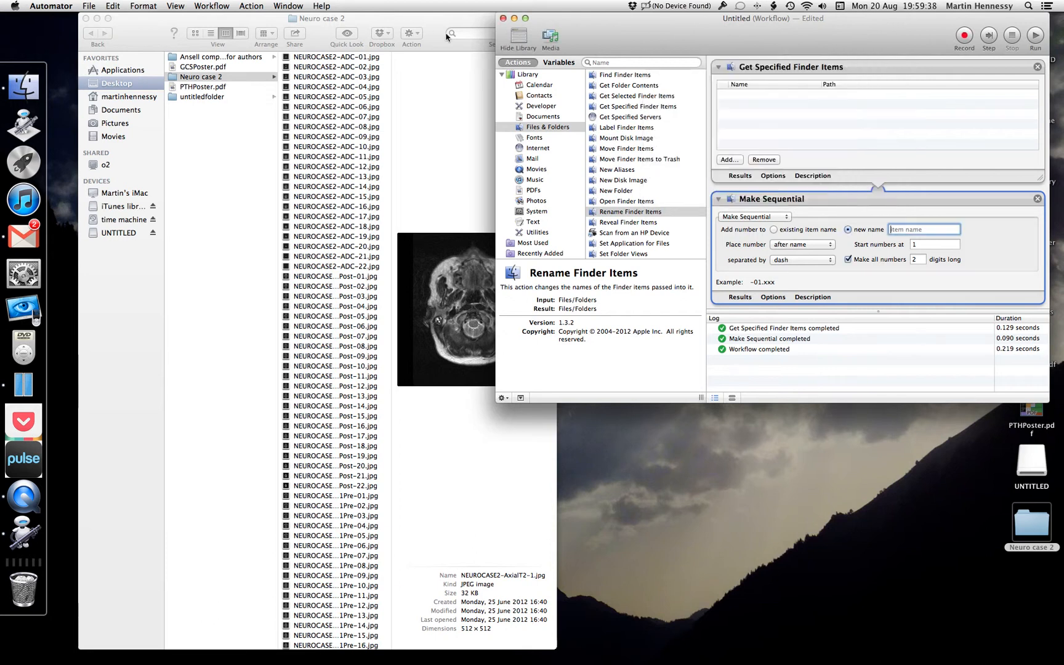
# Step: Close the Automator workflow without saving it
pyautogui.click(503, 18)
pyautogui.click(731, 191)
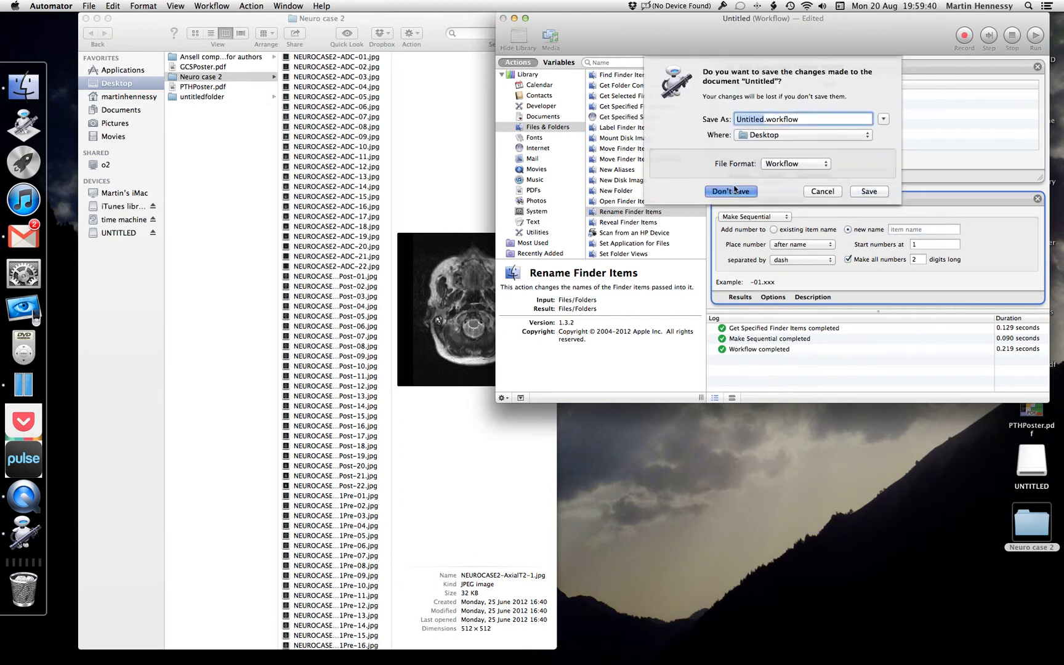
# Step: Show the Neuro case 2 folder as a list, narrow its window and park it at the screen's edge
pyautogui.moveTo(308, 19); pyautogui.dragTo(653, 19)
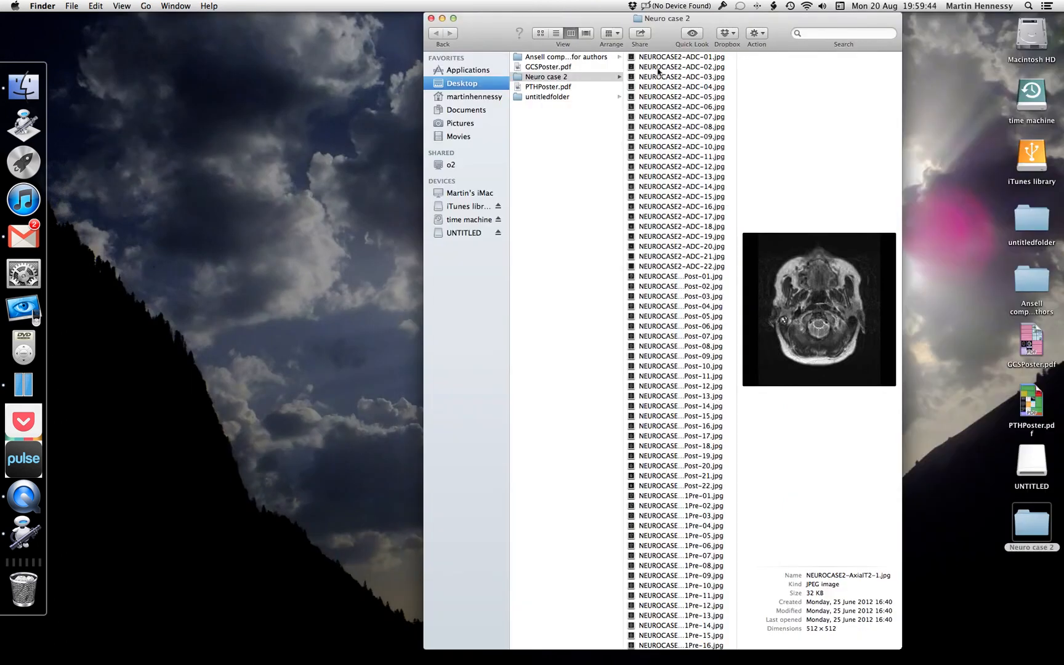
pyautogui.click(553, 38)
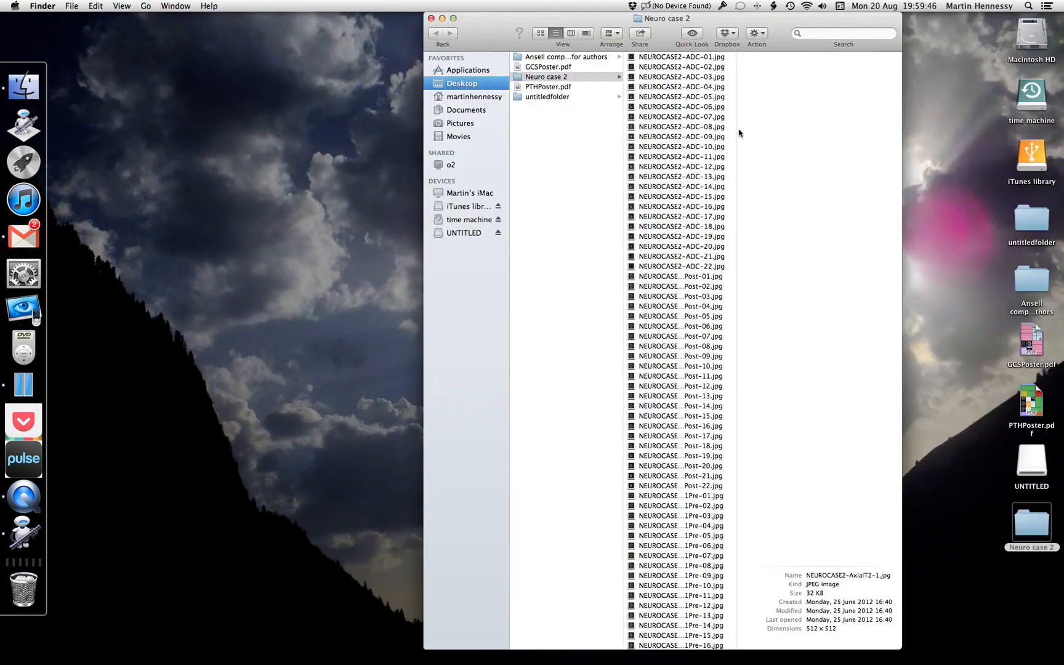
pyautogui.scroll(-3, 899, 133)
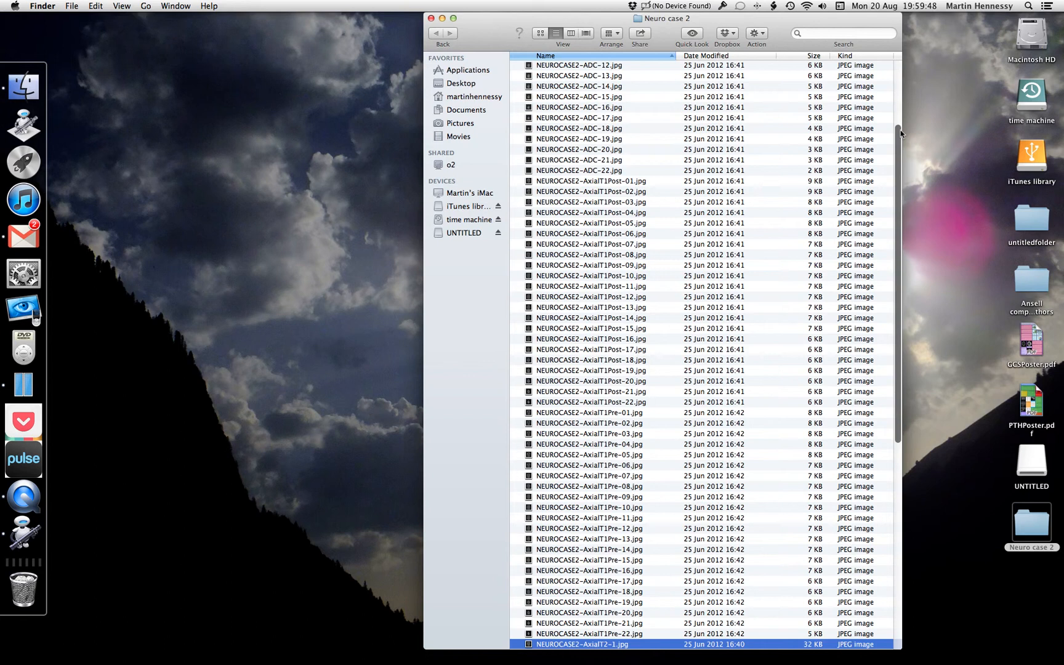
pyautogui.moveTo(901, 130); pyautogui.dragTo(675, 155)
pyautogui.moveTo(634, 52); pyautogui.dragTo(1009, 4)
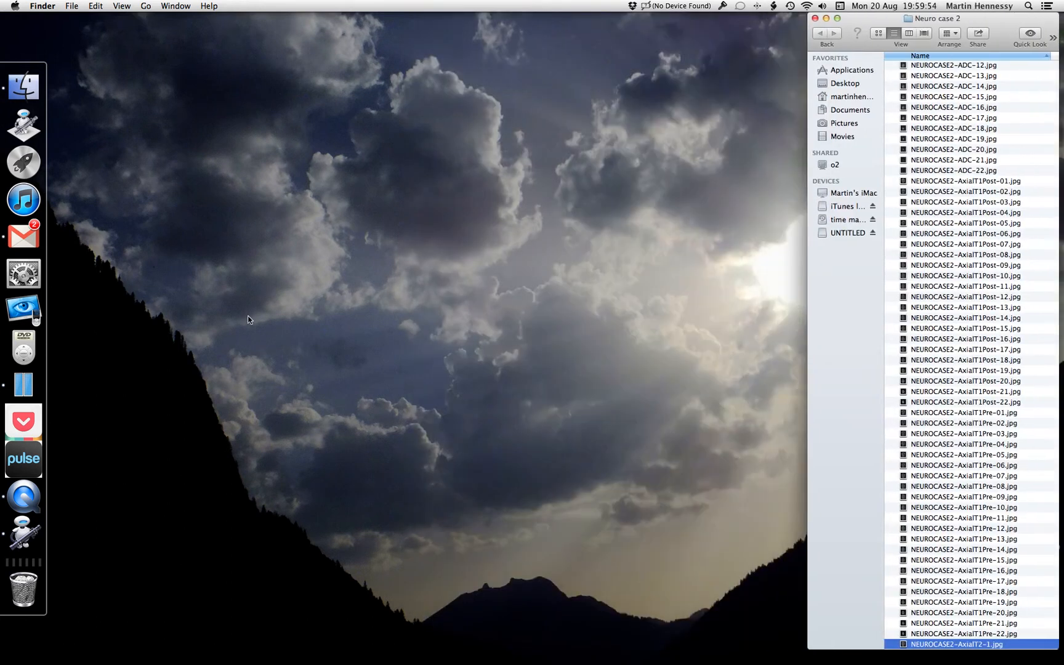
# Step: Launch OsiriX, continue without downloading the new version, and place its database window beside the Neuro case 2 folder window
pyautogui.click(41, 164)
pyautogui.click(798, 544)
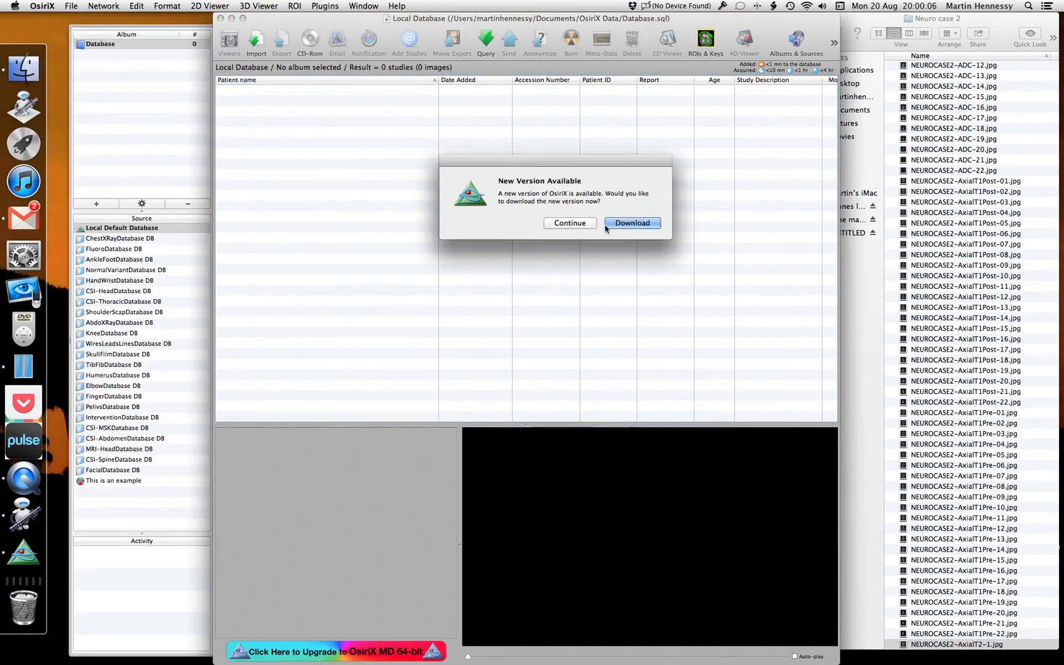
pyautogui.click(570, 223)
pyautogui.moveTo(473, 18); pyautogui.dragTo(437, 13)
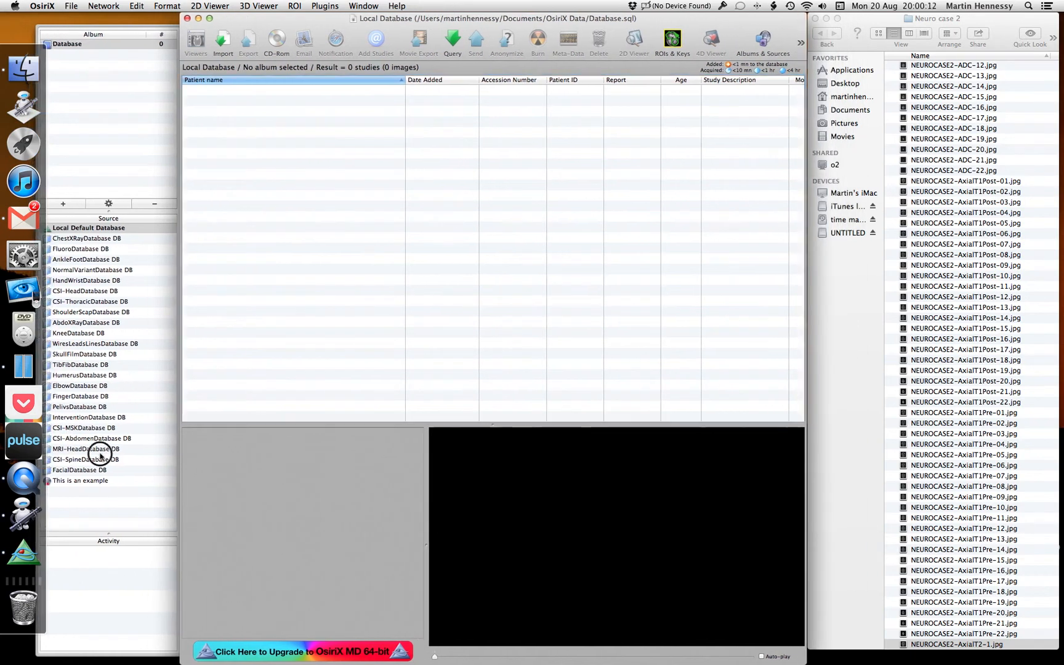
# Step: Open the MRI-HeadDatabase DB source and decline the BullsEye plugin update
pyautogui.click(130, 449)
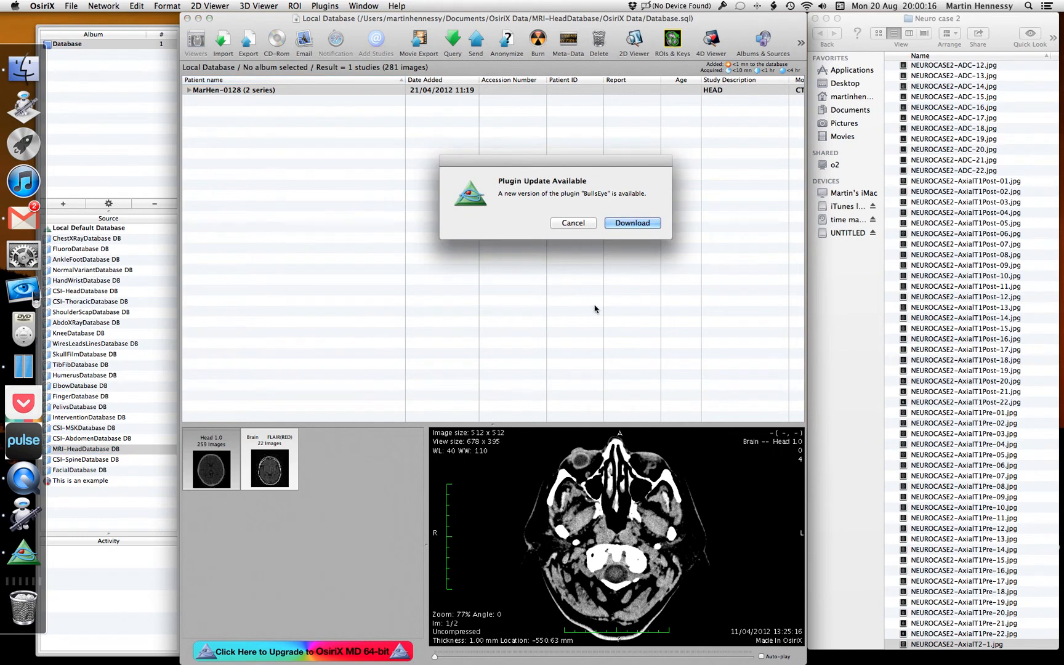
pyautogui.click(574, 223)
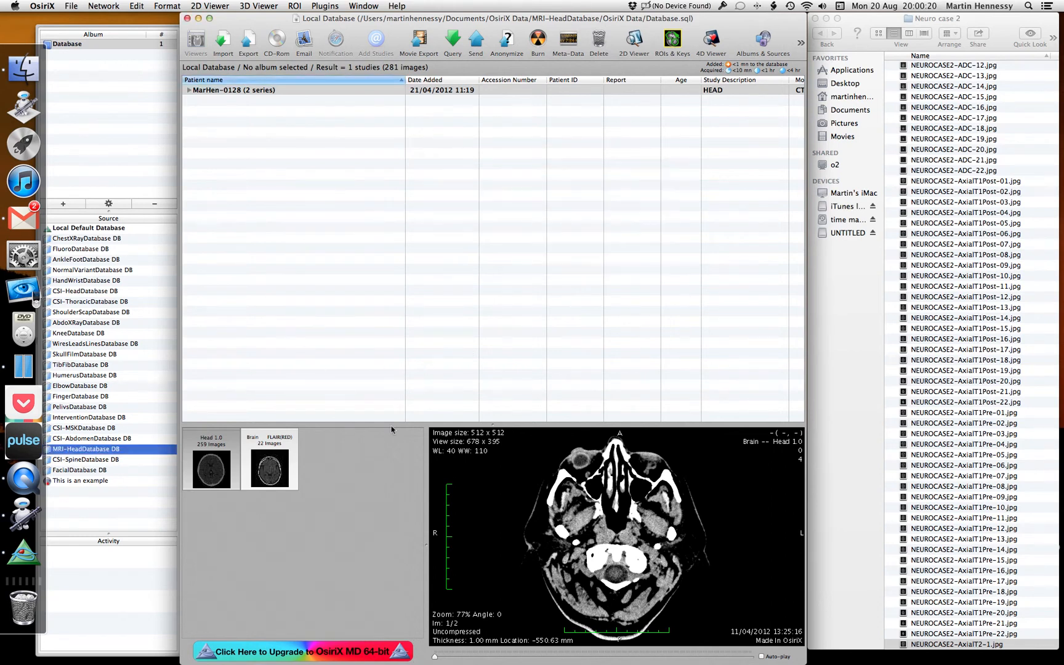
pyautogui.scroll(4, 902, 128)
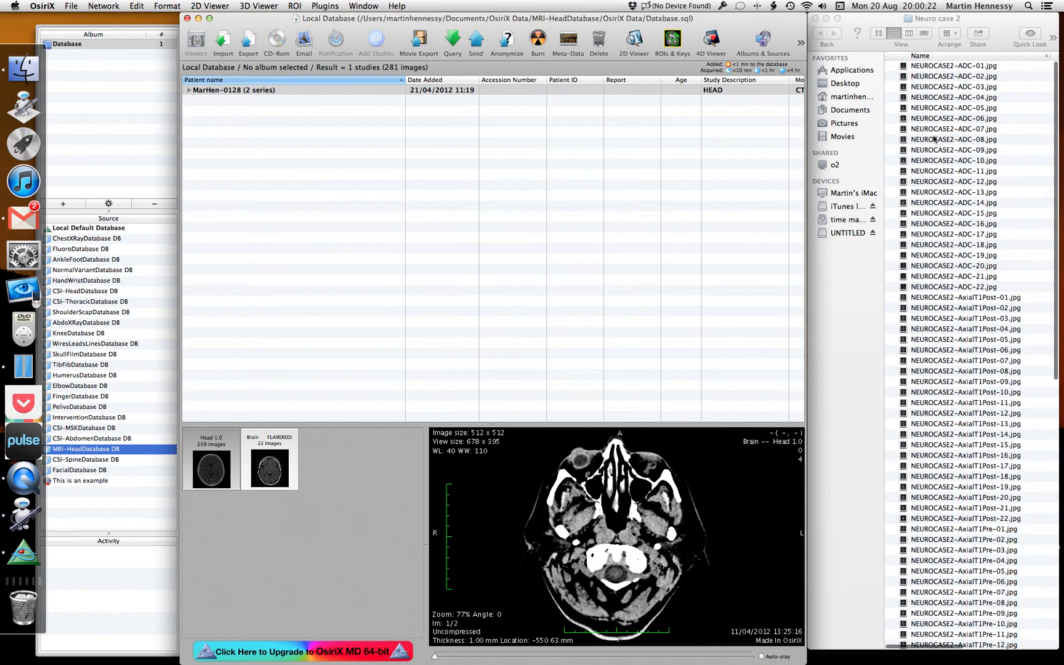
pyautogui.click(374, 25)
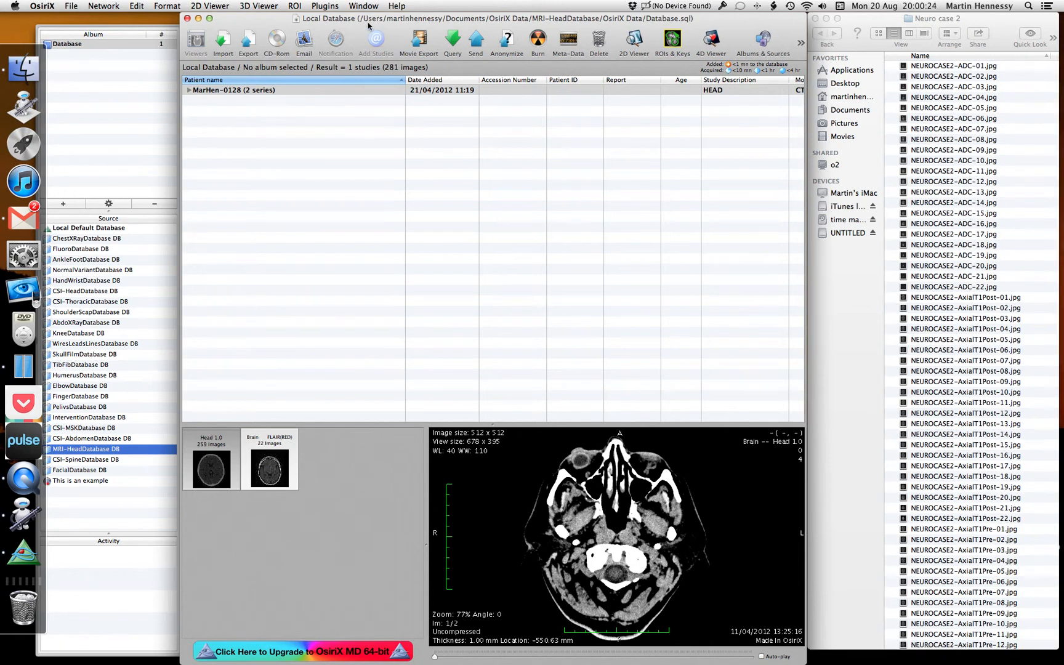
pyautogui.click(285, 247)
# Step: Open the import dialog of the JPEG to DICOM database plugin and move it clear of the Neuro case 2 folder window
pyautogui.click(314, 5)
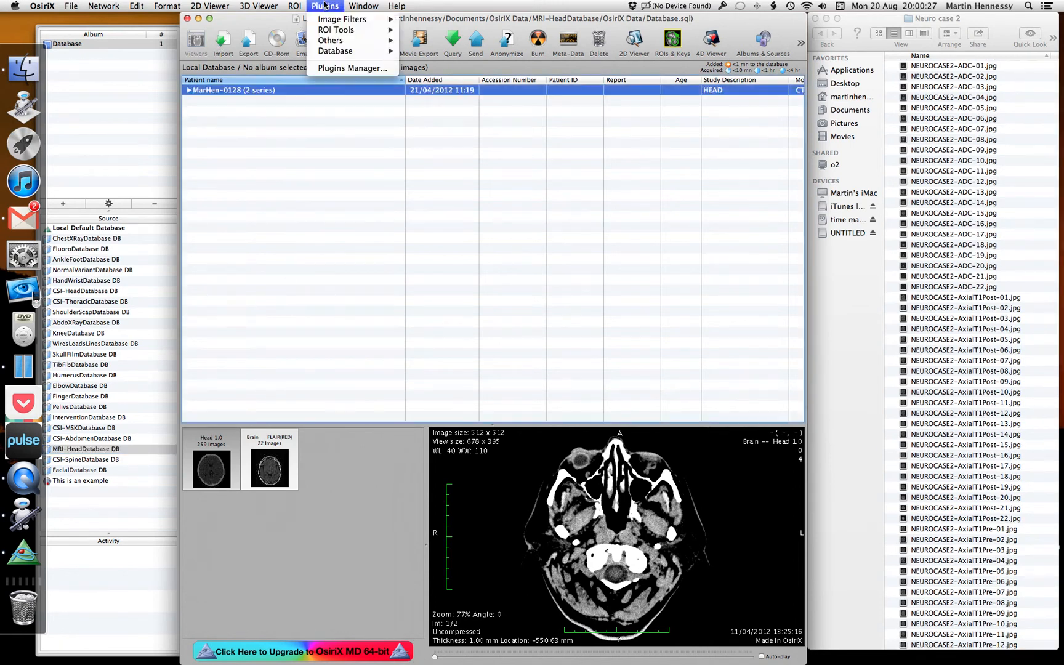
pyautogui.click(273, 133)
pyautogui.click(325, 6)
pyautogui.moveTo(370, 53)
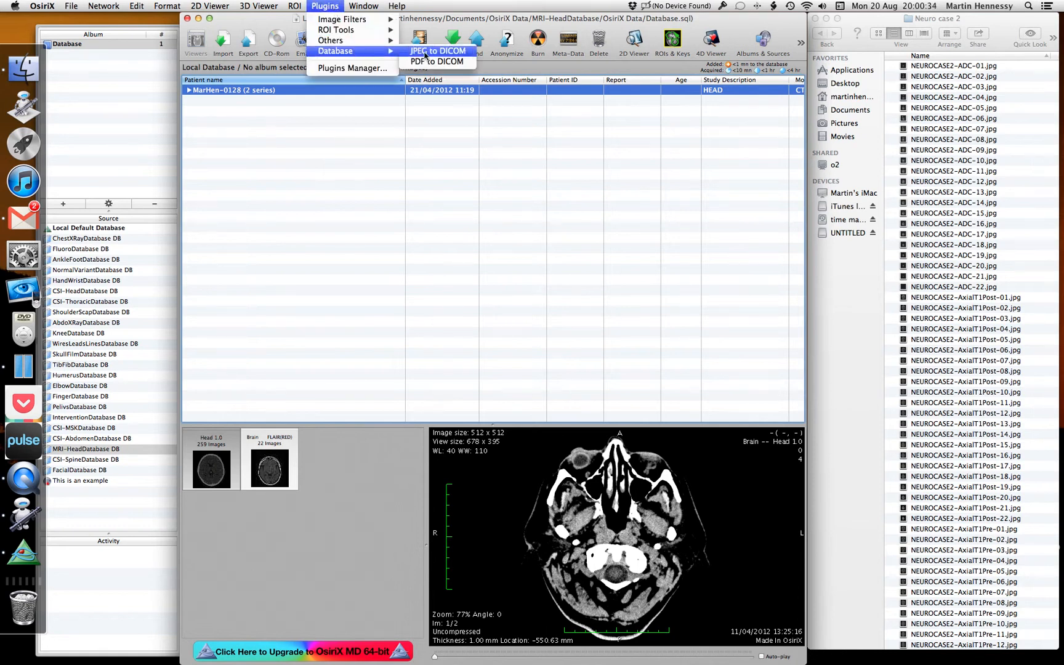
pyautogui.click(425, 53)
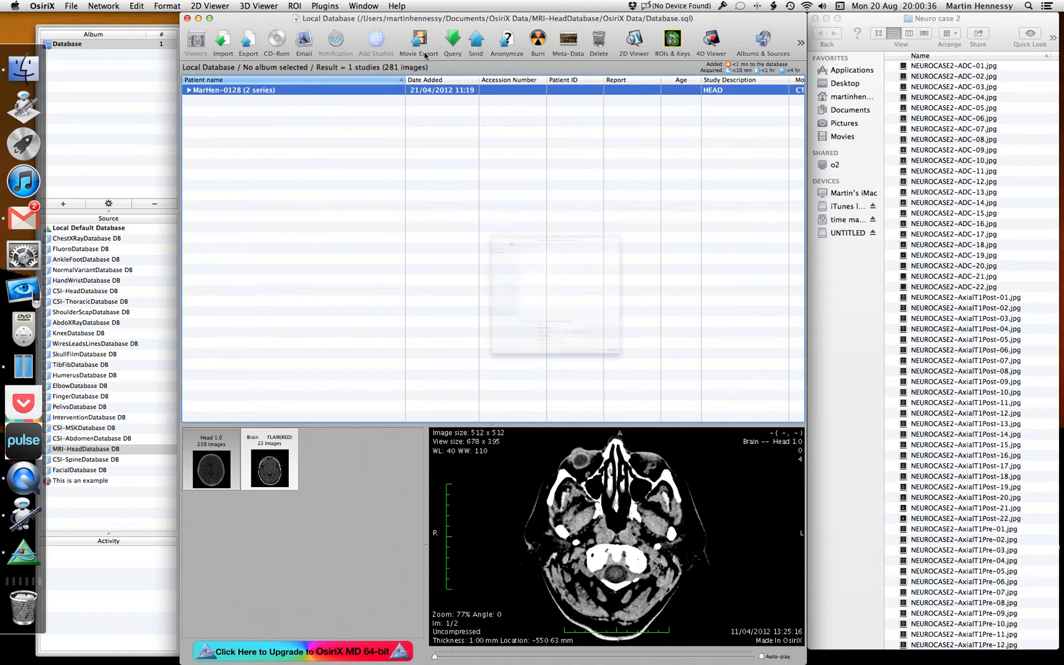
pyautogui.moveTo(573, 68); pyautogui.dragTo(478, 62)
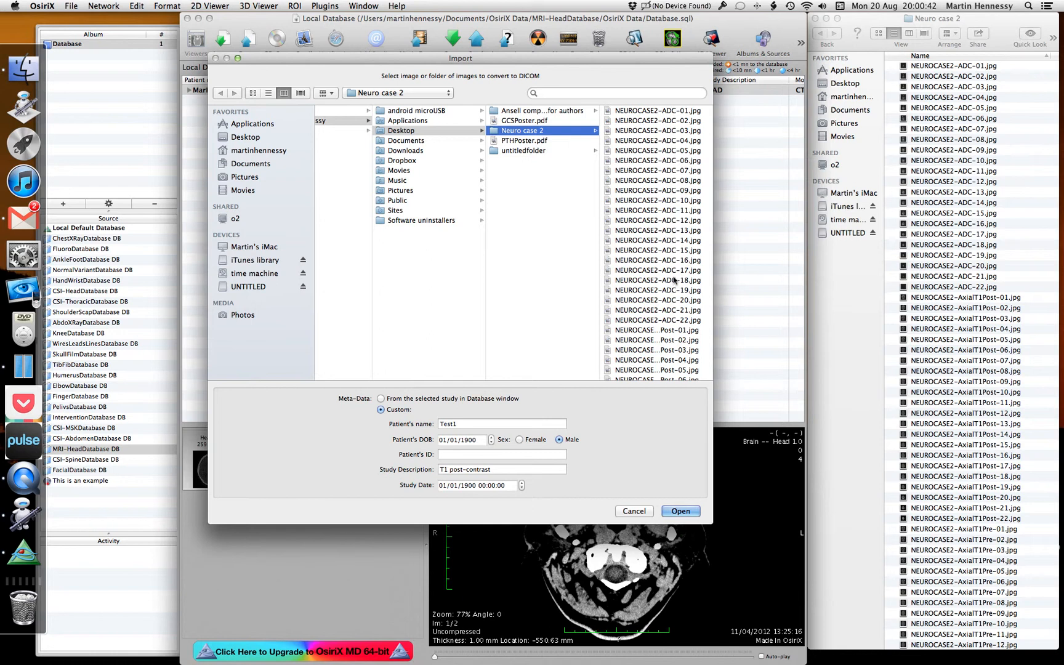
# Step: Select NEUROCASE2-ADC-01.jpg to NEUROCASE2-ADC-22.jpg for conversion and set the custom patient's name to NeuroCase2
pyautogui.click(674, 112)
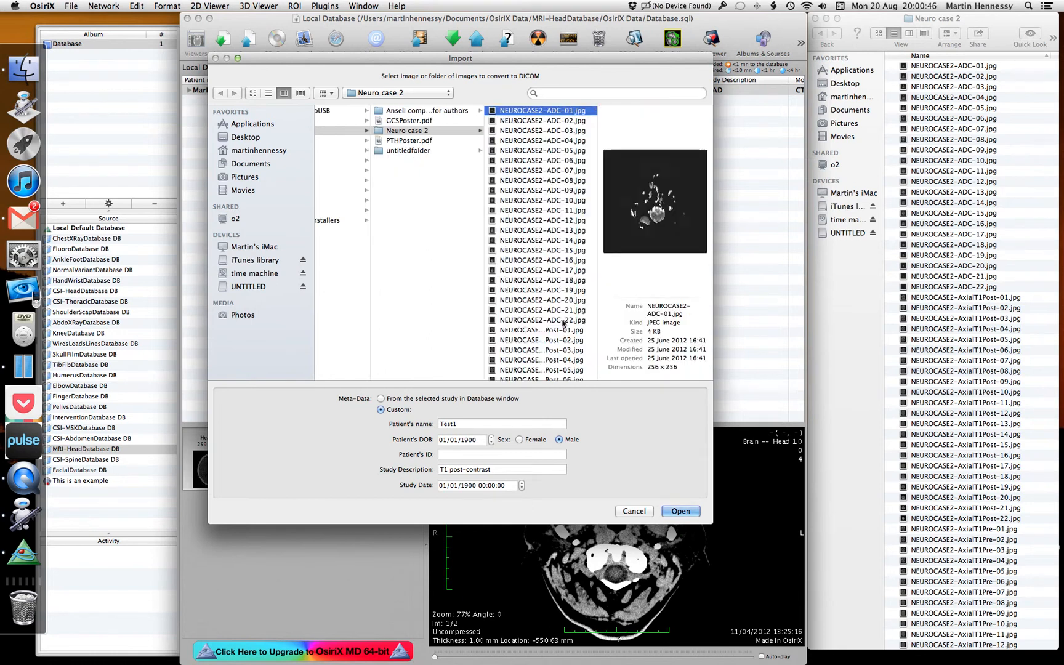
pyautogui.keyDown('shift'); pyautogui.click(562, 320); pyautogui.keyUp('shift')
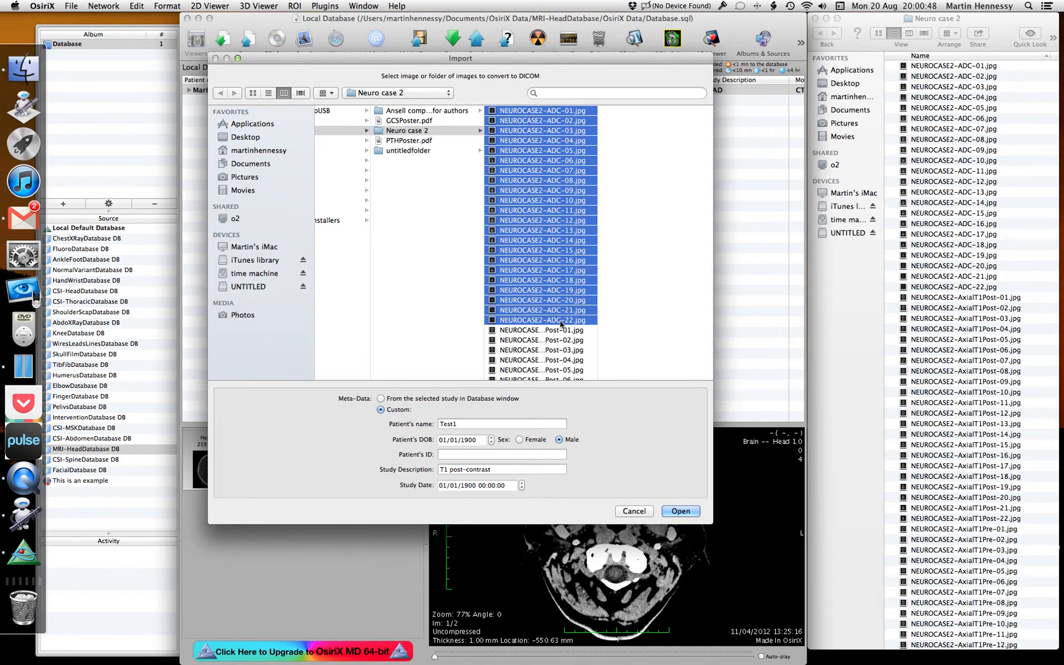
pyautogui.click(504, 425)
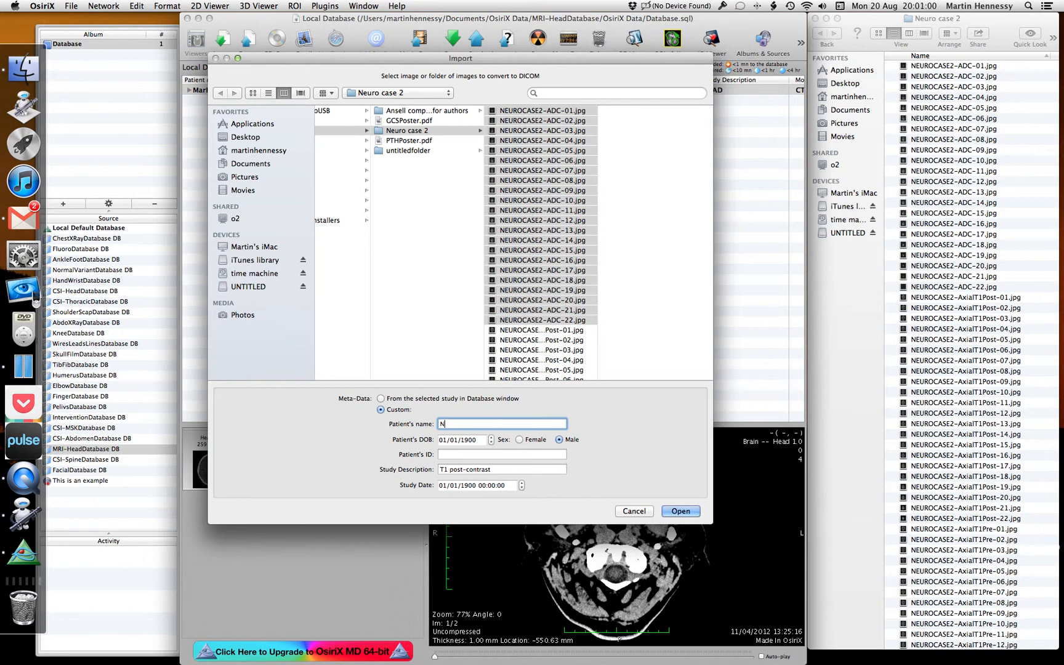
pyautogui.write('euroCase2')
# Step: Move the import dialog aside, set the study description to Head and convert the selected ADC images
pyautogui.moveTo(473, 58); pyautogui.dragTo(445, 72)
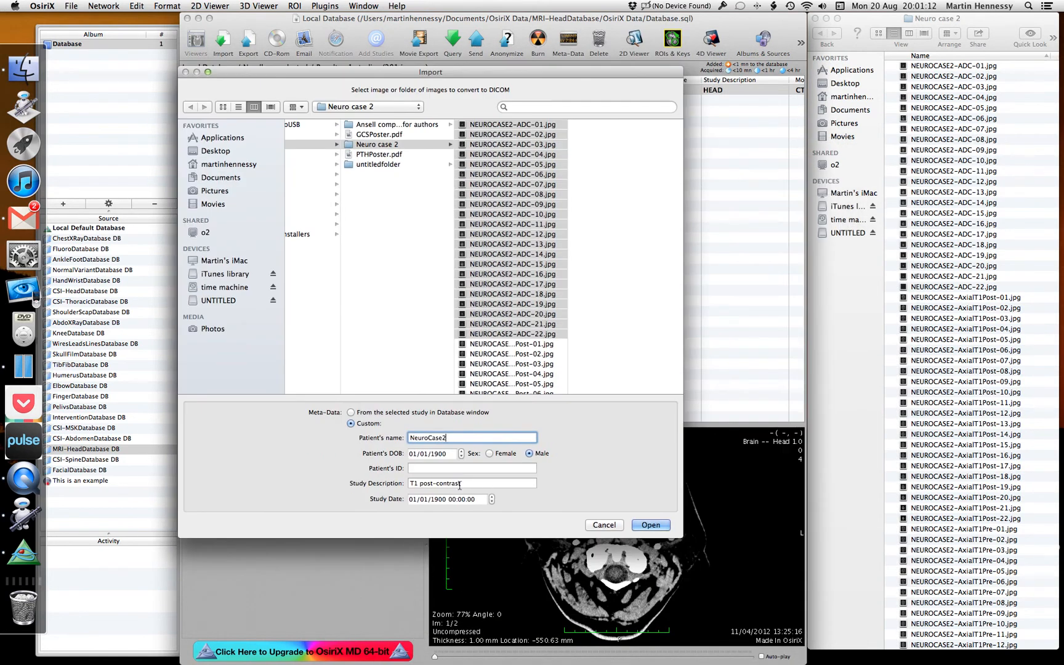
pyautogui.moveTo(456, 73); pyautogui.dragTo(375, 61)
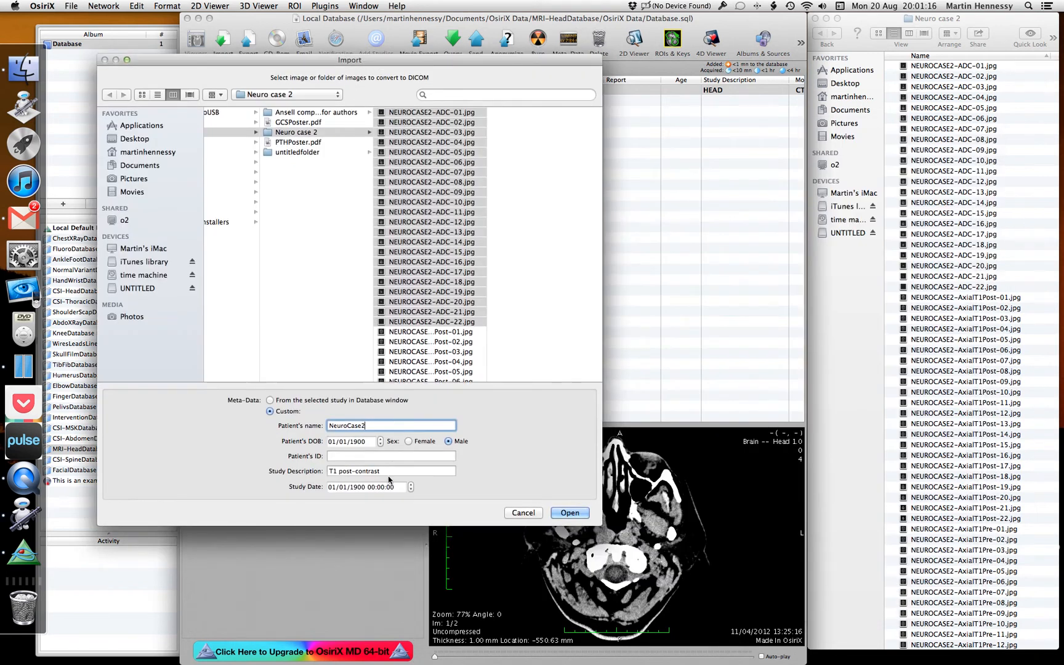
pyautogui.moveTo(394, 471); pyautogui.dragTo(296, 471)
pyautogui.write('Head')
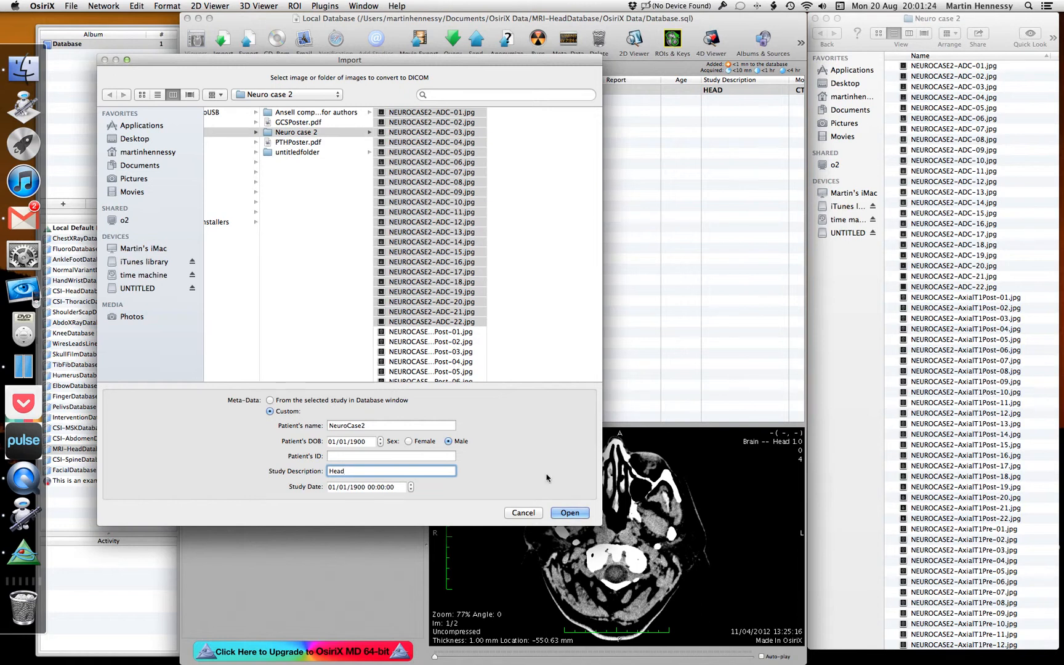
pyautogui.click(570, 513)
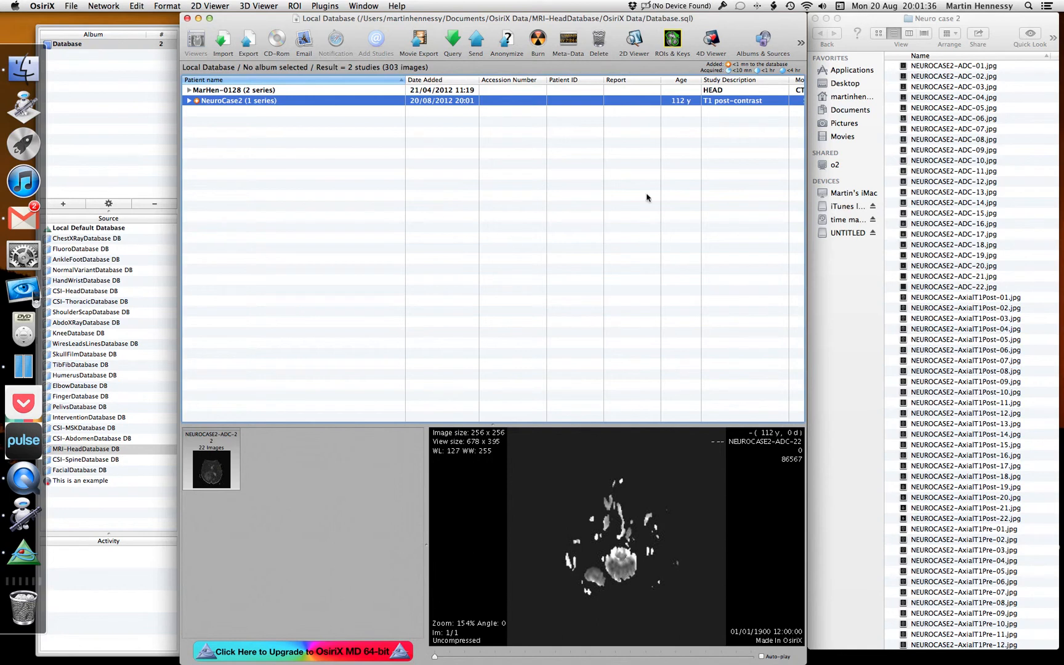
# Step: Start another JPEG to DICOM conversion and select NEUROCASE2-AxialT1Pre-01.jpg to NEUROCASE2-AxialT1Pre-22.jpg in the Neuro case 2 folder
pyautogui.click(324, 5)
pyautogui.moveTo(382, 51)
pyautogui.click(429, 51)
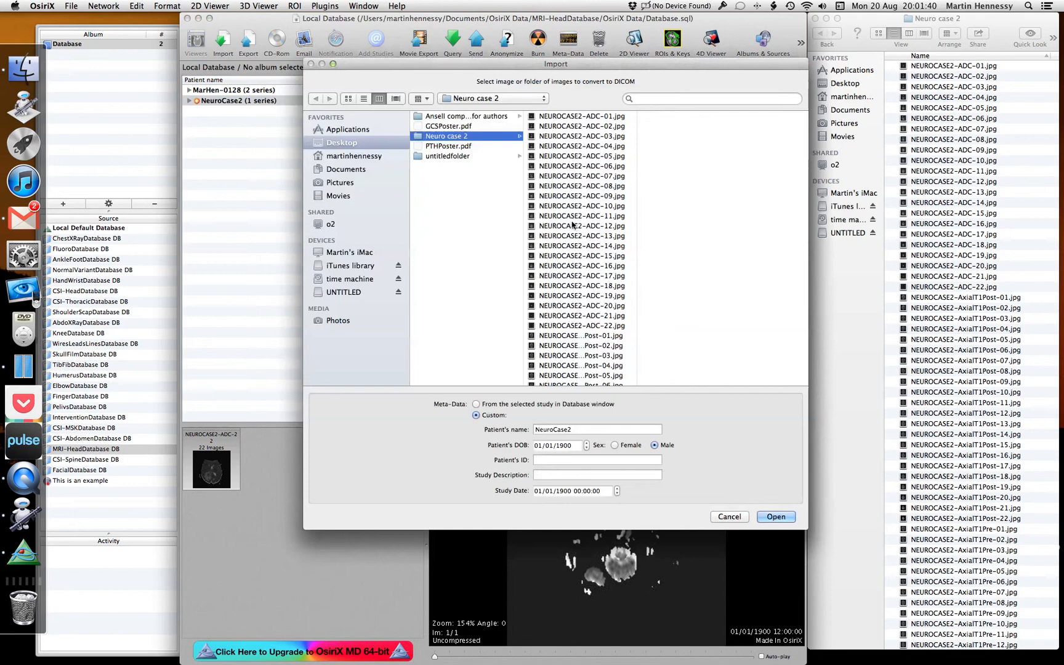
pyautogui.click(585, 336)
pyautogui.scroll(-1, 568, 315)
pyautogui.scroll(-8, 568, 314)
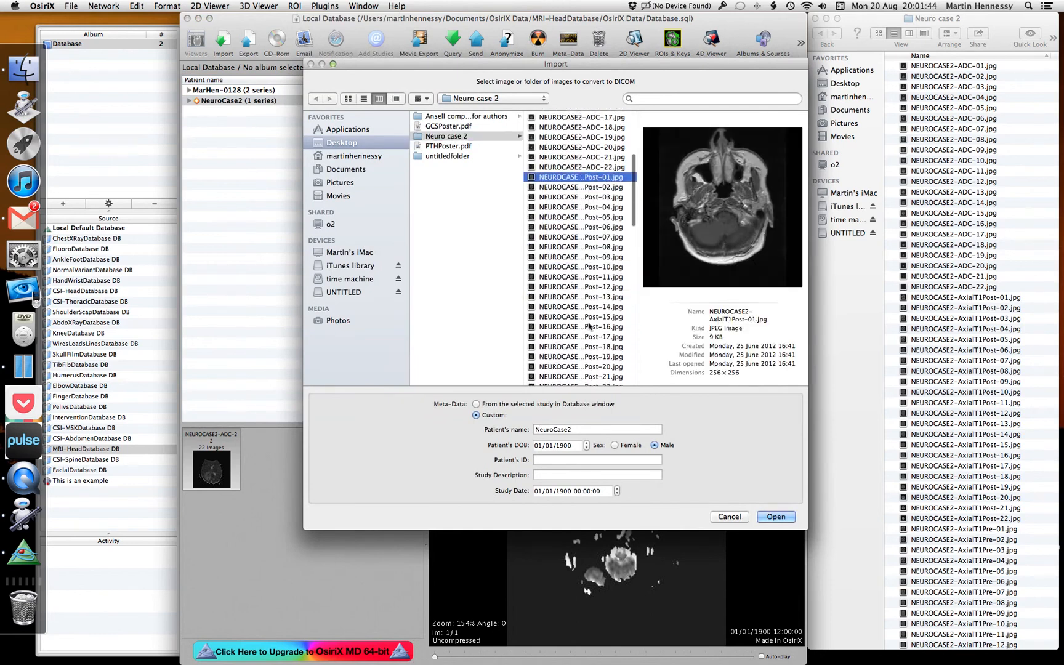
pyautogui.scroll(-1, 589, 325)
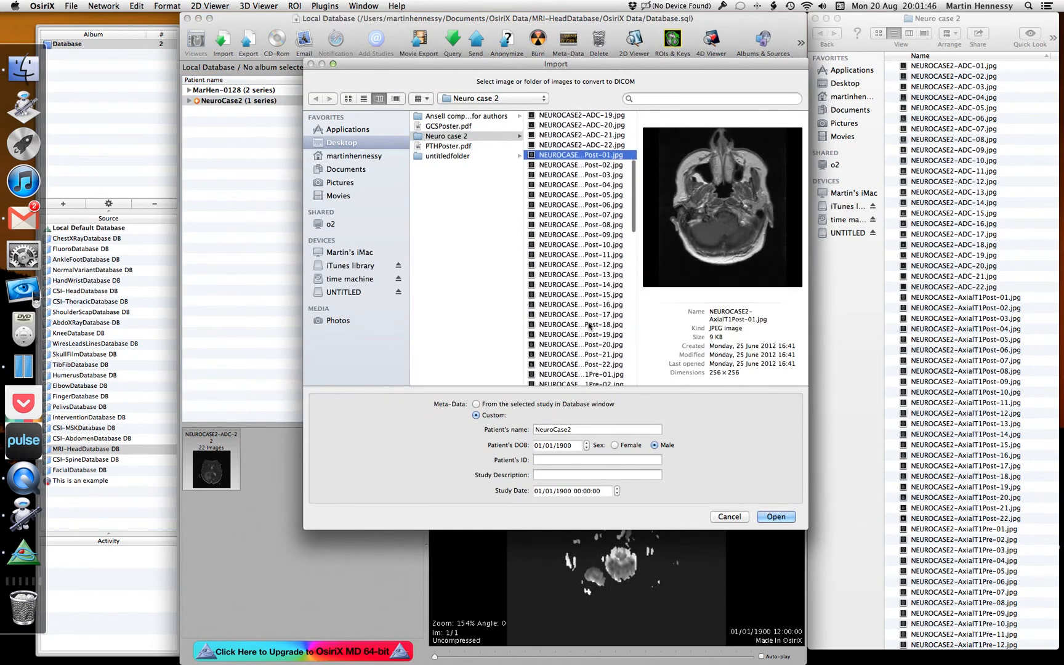
pyautogui.scroll(-1, 591, 342)
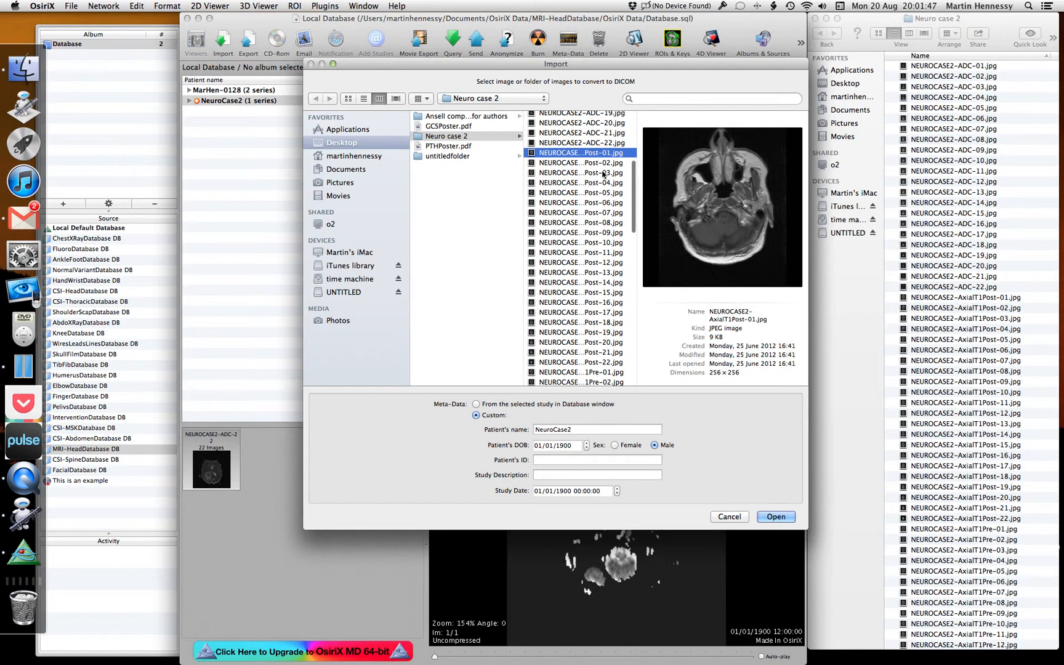
pyautogui.click(597, 373)
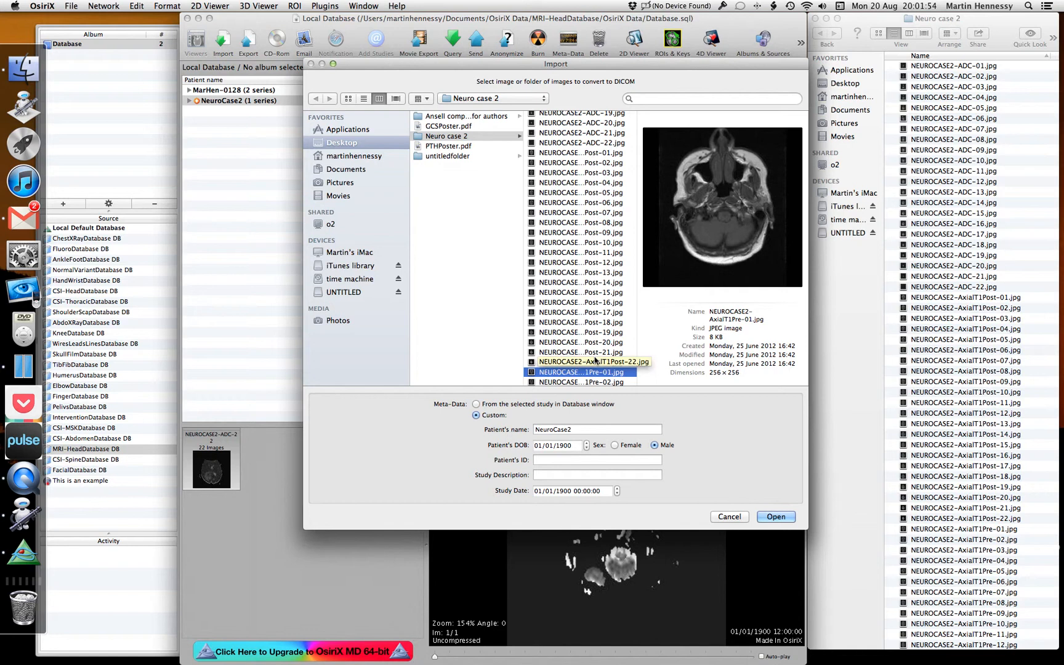
pyautogui.scroll(-5, 594, 356)
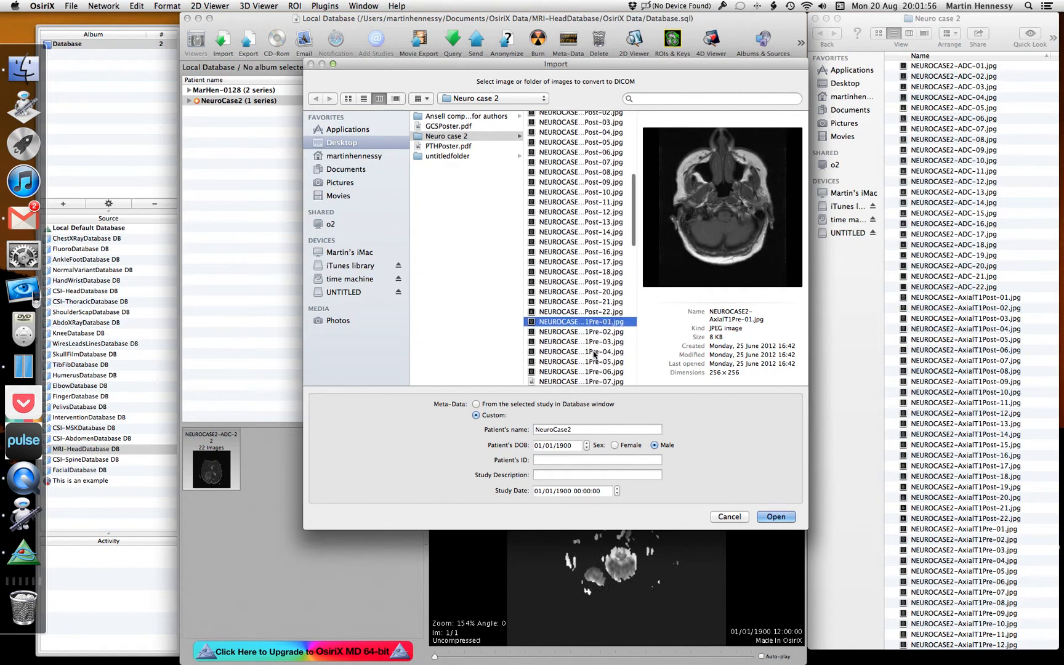
pyautogui.scroll(-7, 594, 356)
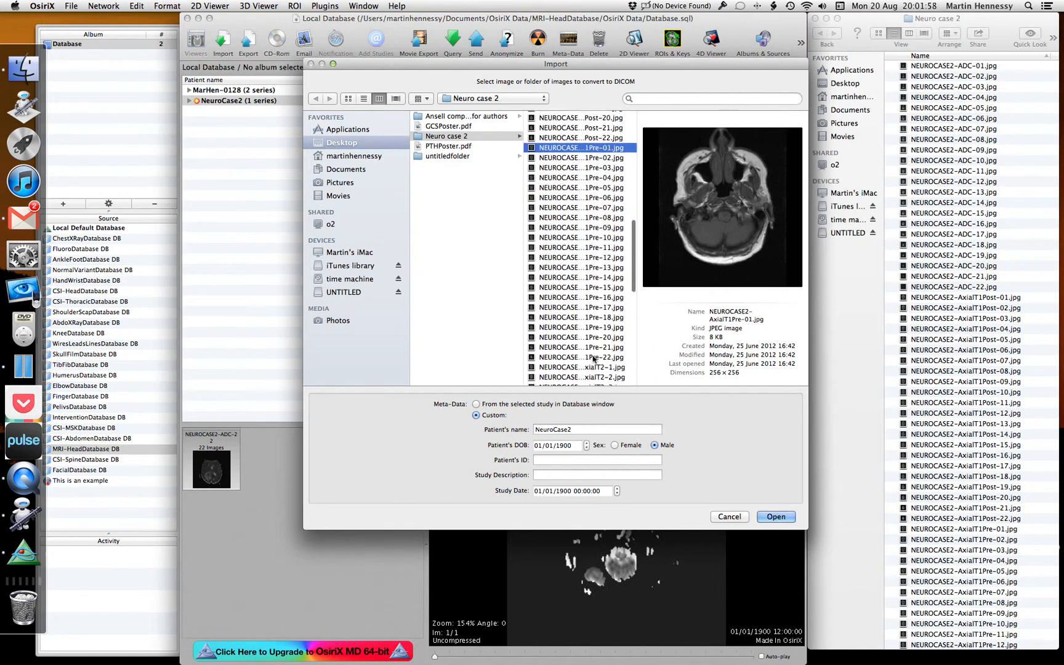
pyautogui.keyDown('shift'); pyautogui.click(591, 336); pyautogui.keyUp('shift')
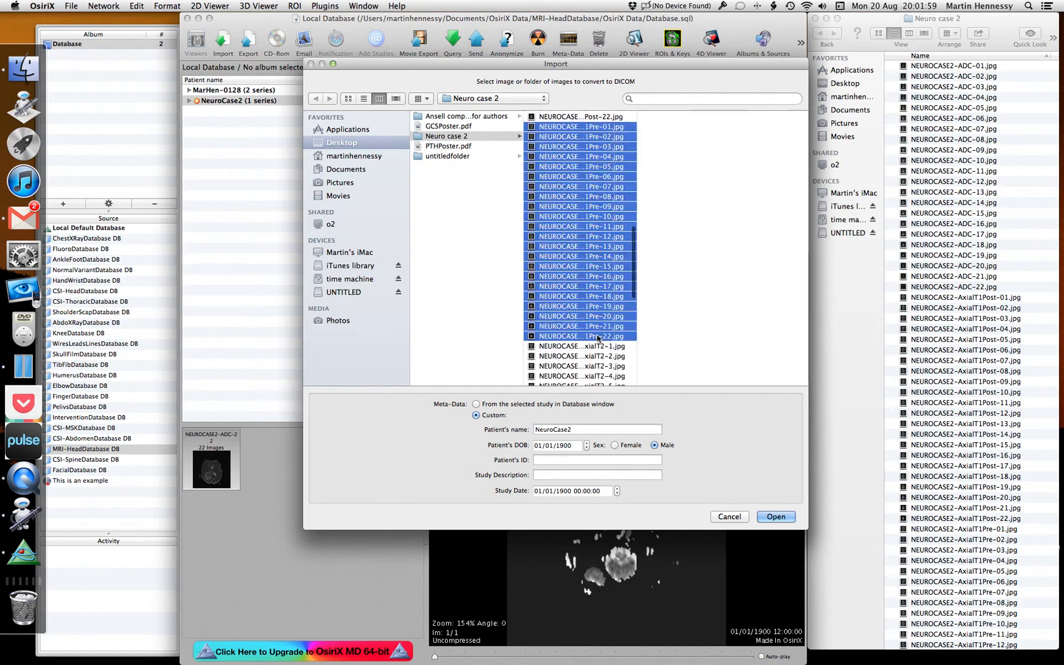
# Step: Set the study description to Head and convert the selected AxialT1Pre images
pyautogui.click(602, 473)
pyautogui.write('T1 post-contrast')
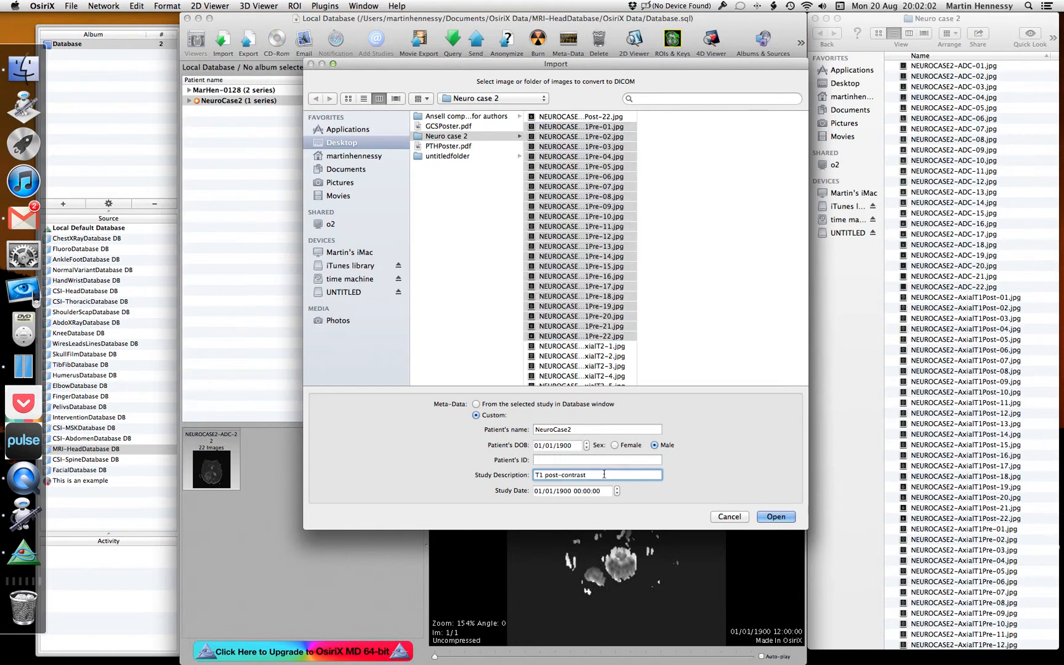
pyautogui.press('super+a')
pyautogui.write('Head')
pyautogui.click(777, 517)
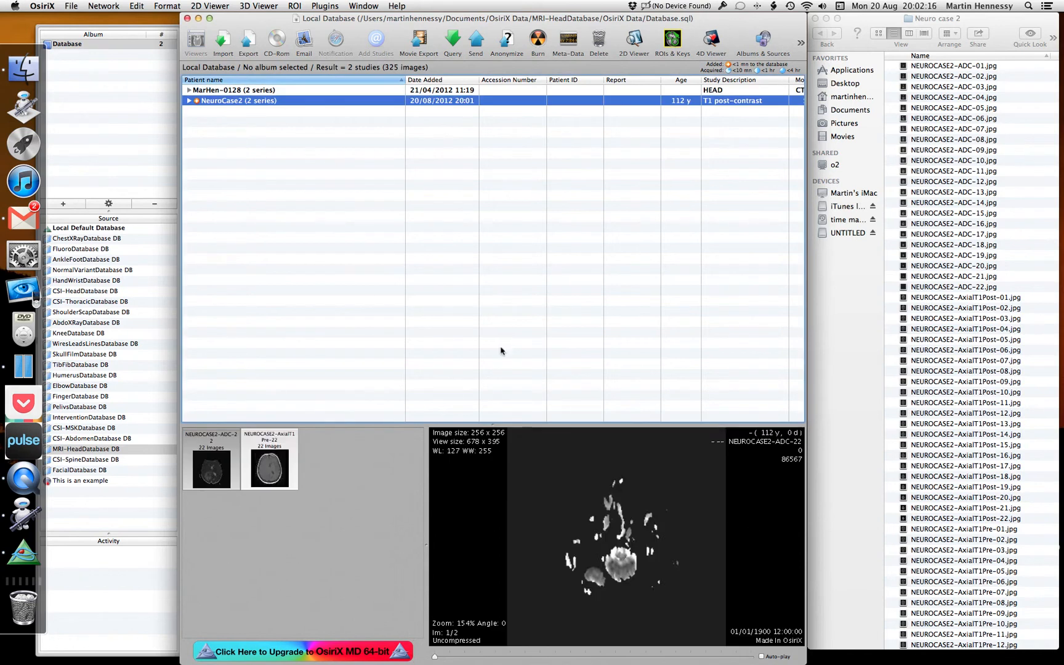
# Step: Start another JPEG to DICOM conversion and select NEUROCASE2-AxialT1Post-01.jpg to NEUROCASE2-AxialT1Post-22.jpg
pyautogui.click(326, 7)
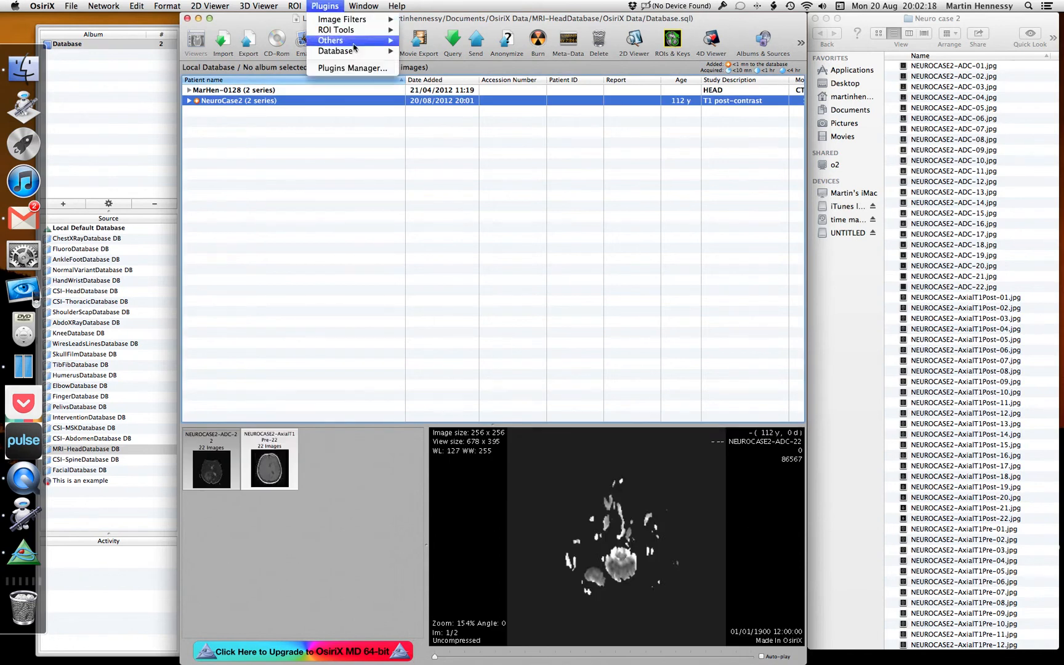
pyautogui.moveTo(369, 53)
pyautogui.click(436, 59)
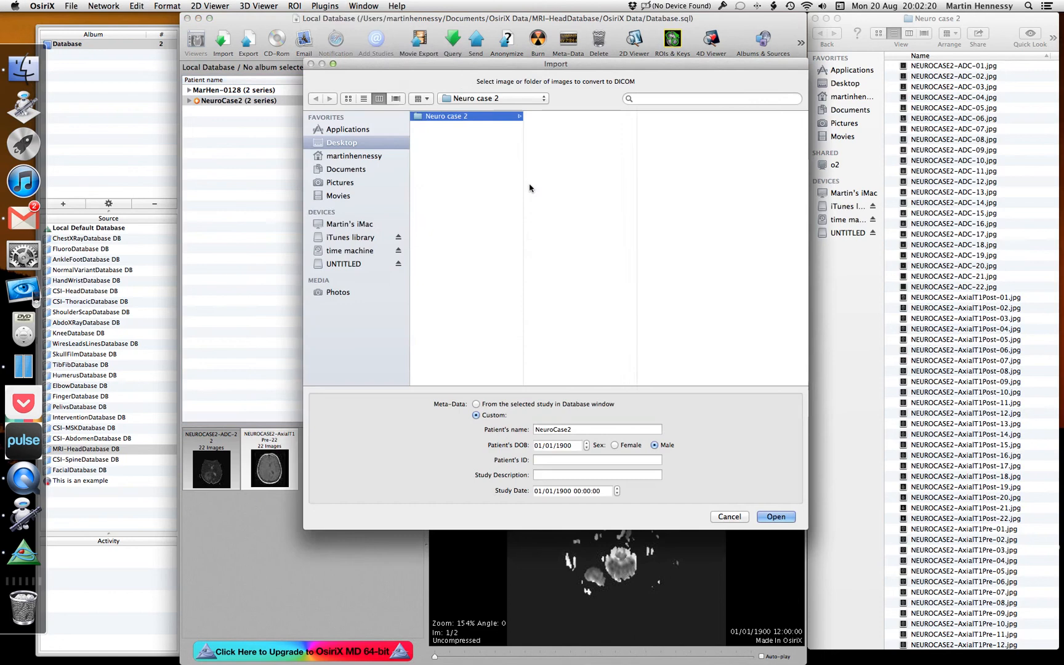
pyautogui.scroll(-5, 596, 248)
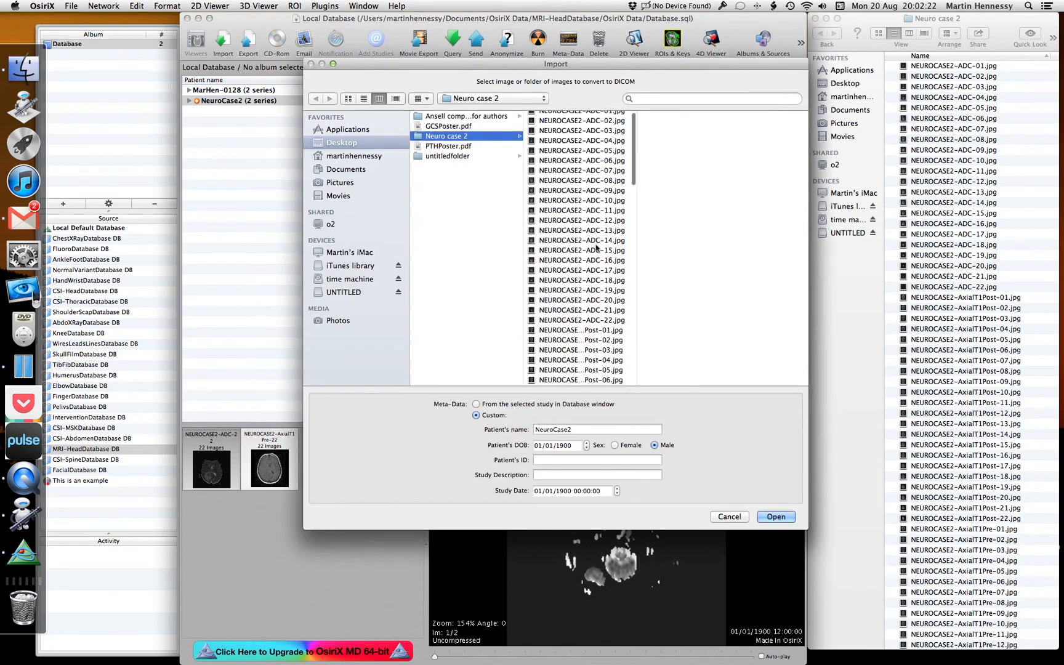
pyautogui.click(585, 277)
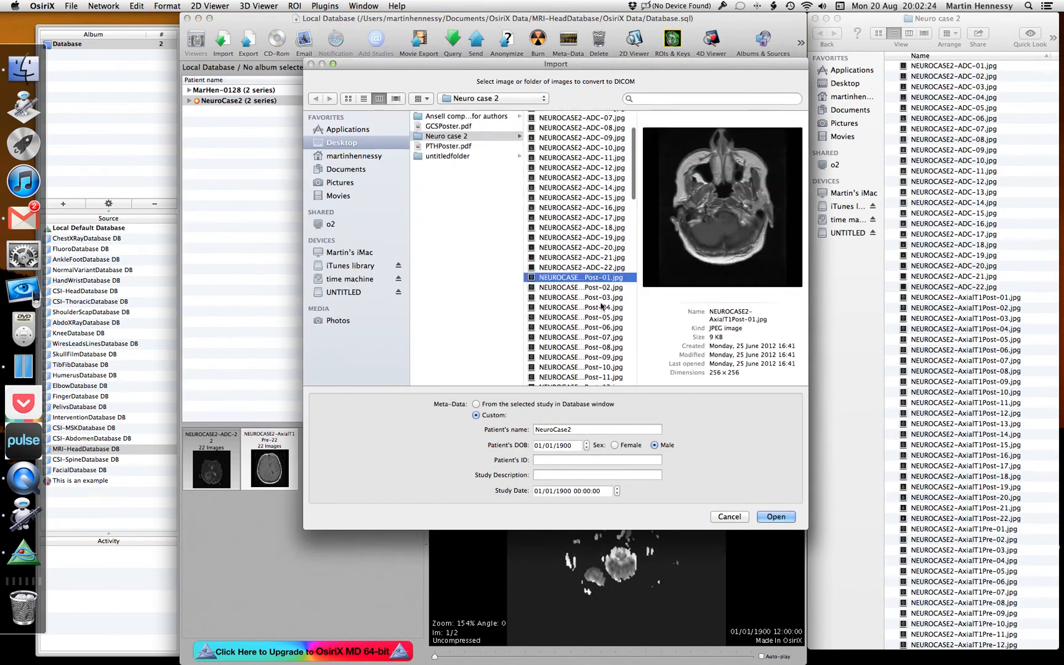
pyautogui.scroll(-8, 601, 298)
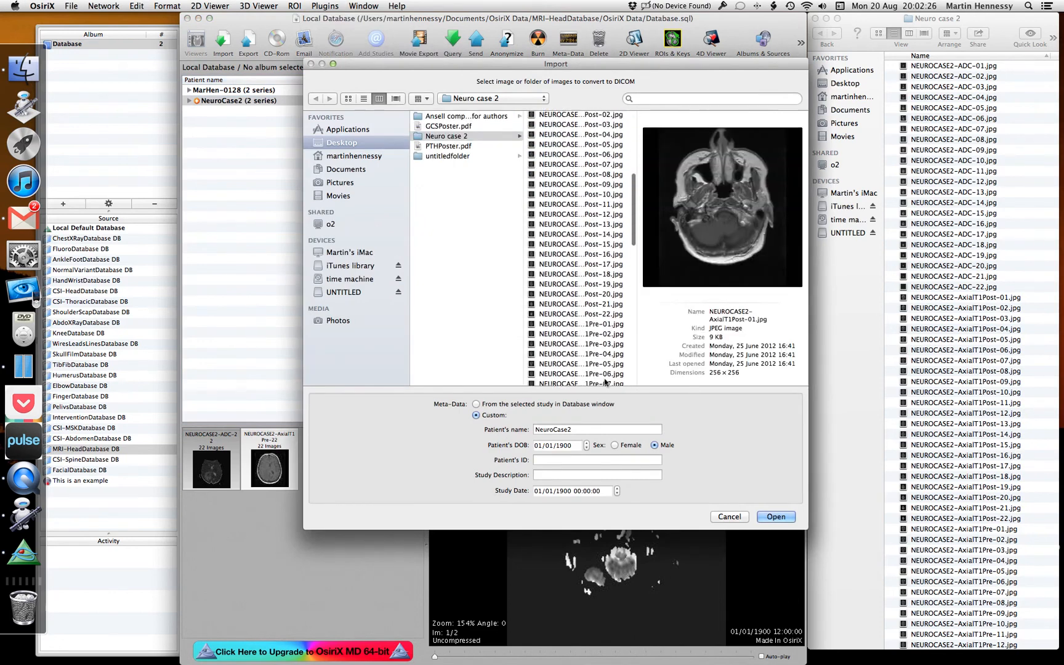
pyautogui.keyDown('shift'); pyautogui.click(607, 315); pyautogui.keyUp('shift')
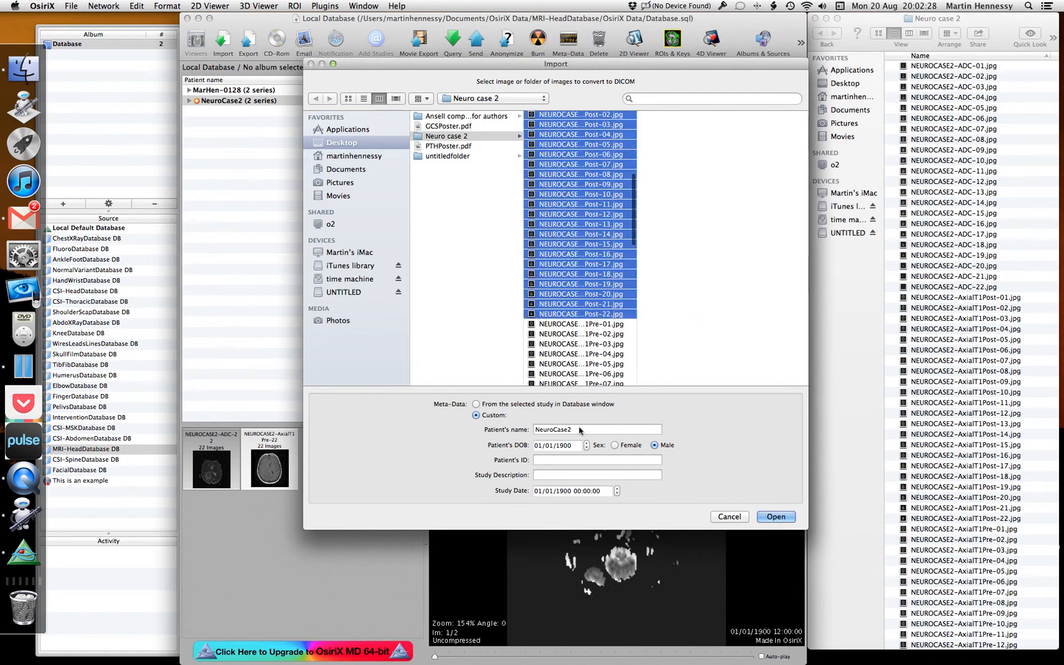
# Step: Set the study description to Head and convert the selected AxialT1Post images
pyautogui.click(563, 474)
pyautogui.write('T1 post-contrast')
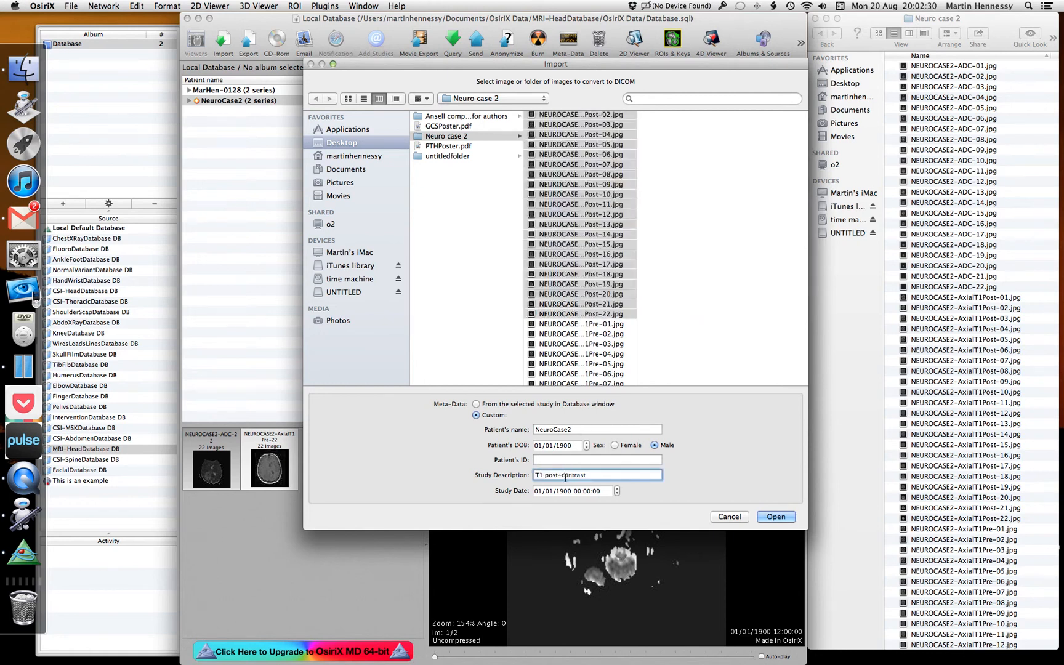
pyautogui.tripleClick(564, 476)
pyautogui.write('Head')
pyautogui.click(775, 517)
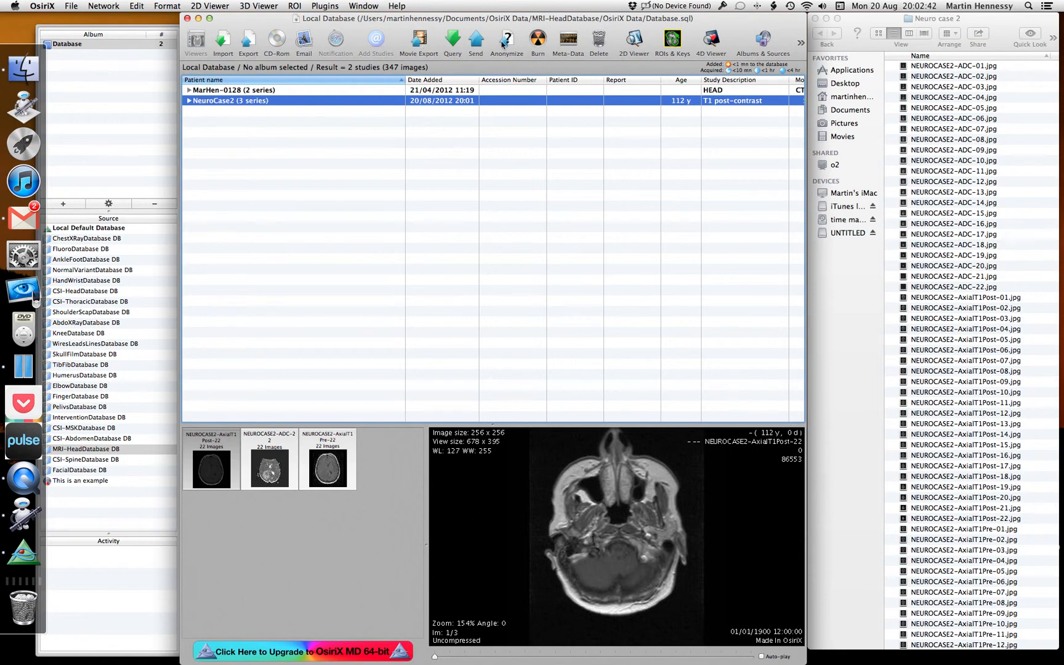
# Step: Start another JPEG to DICOM conversion and select NEUROCASE2-AxialT2-1.jpg to NEUROCASE2-AxialT2-22.jpg
pyautogui.click(324, 5)
pyautogui.moveTo(335, 51)
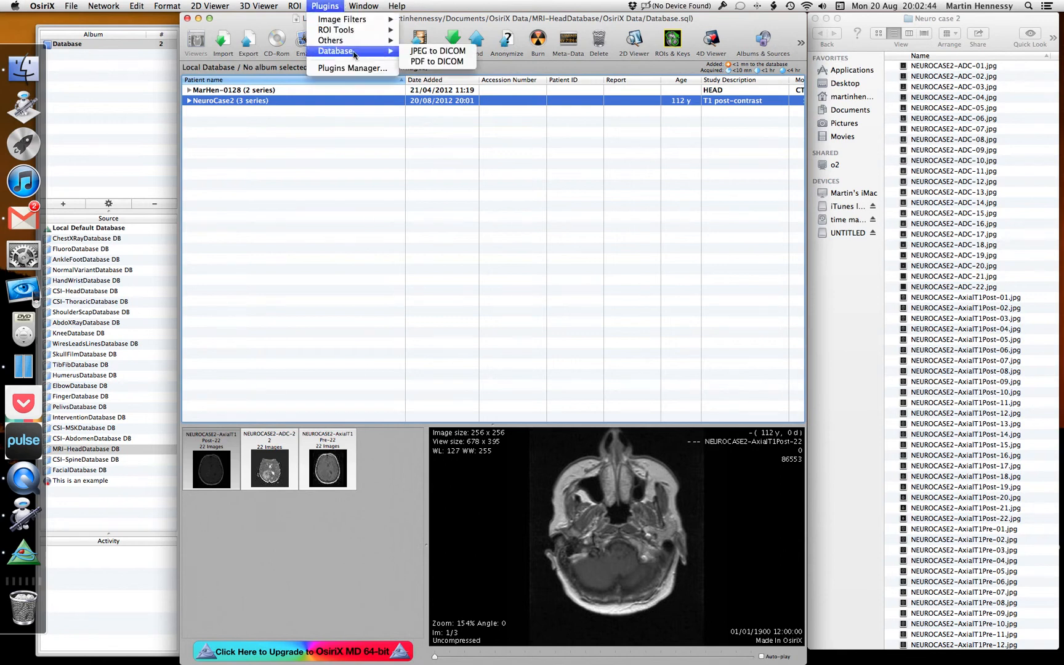
pyautogui.click(436, 52)
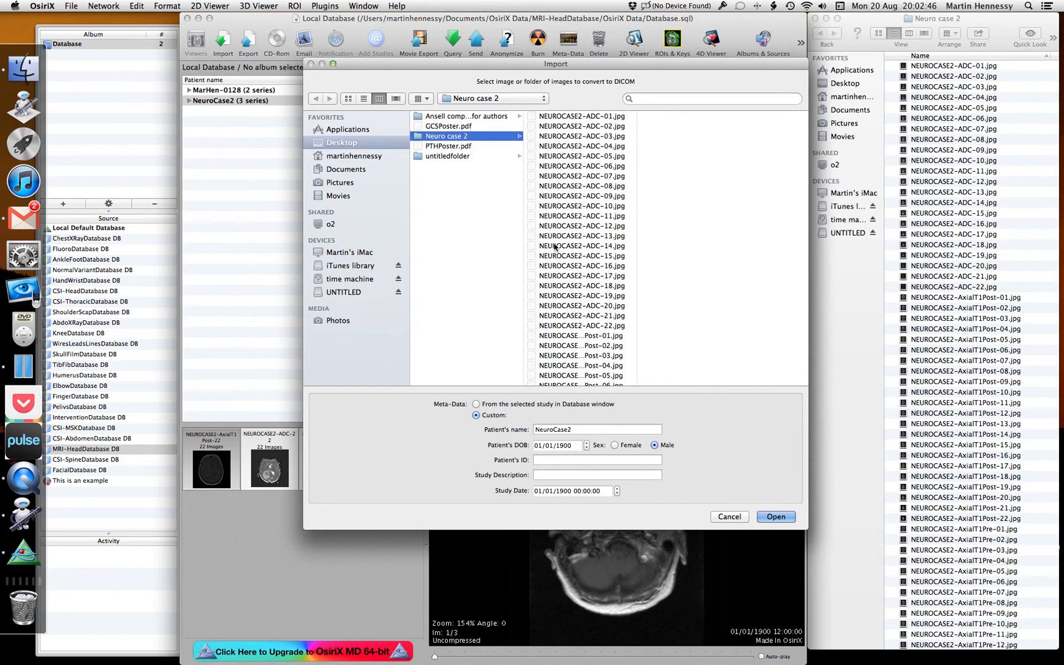
pyautogui.scroll(-10, 562, 248)
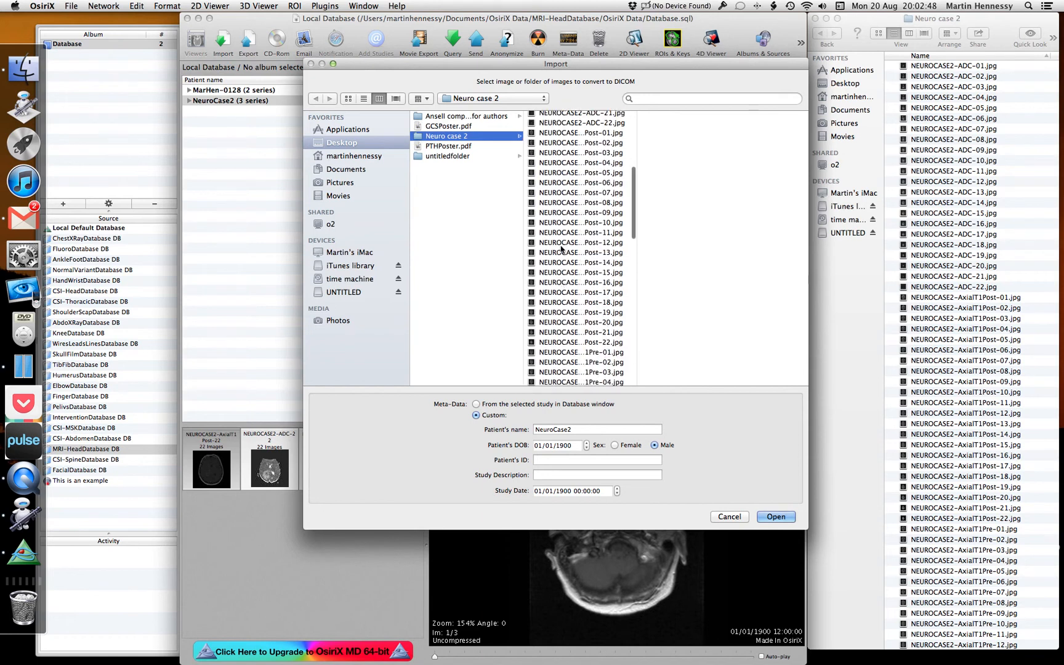
pyautogui.scroll(-6, 561, 249)
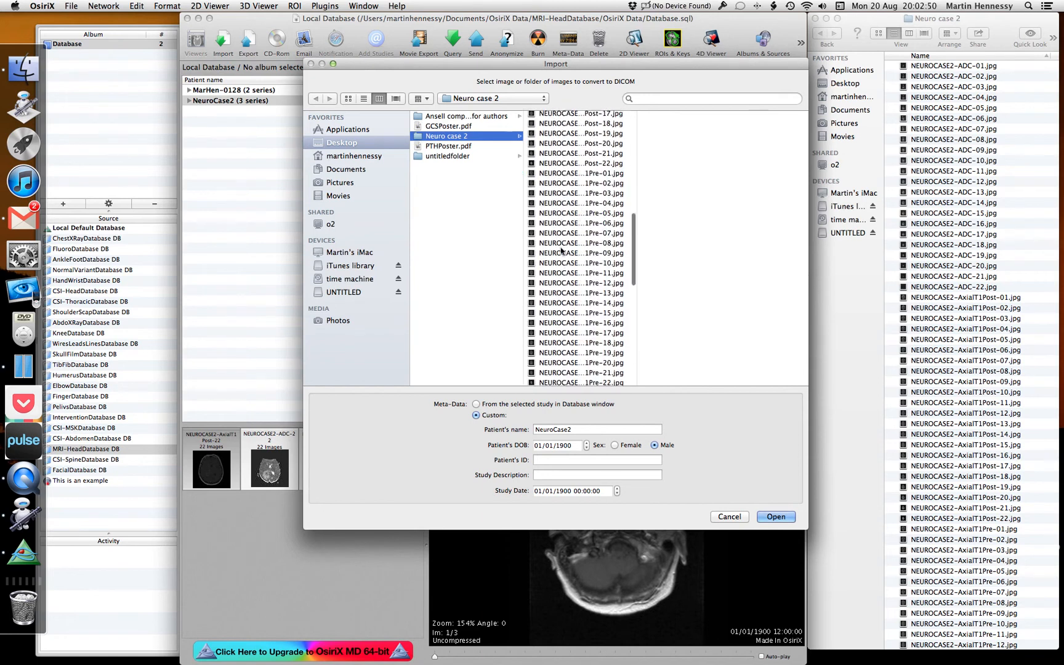
pyautogui.click(585, 295)
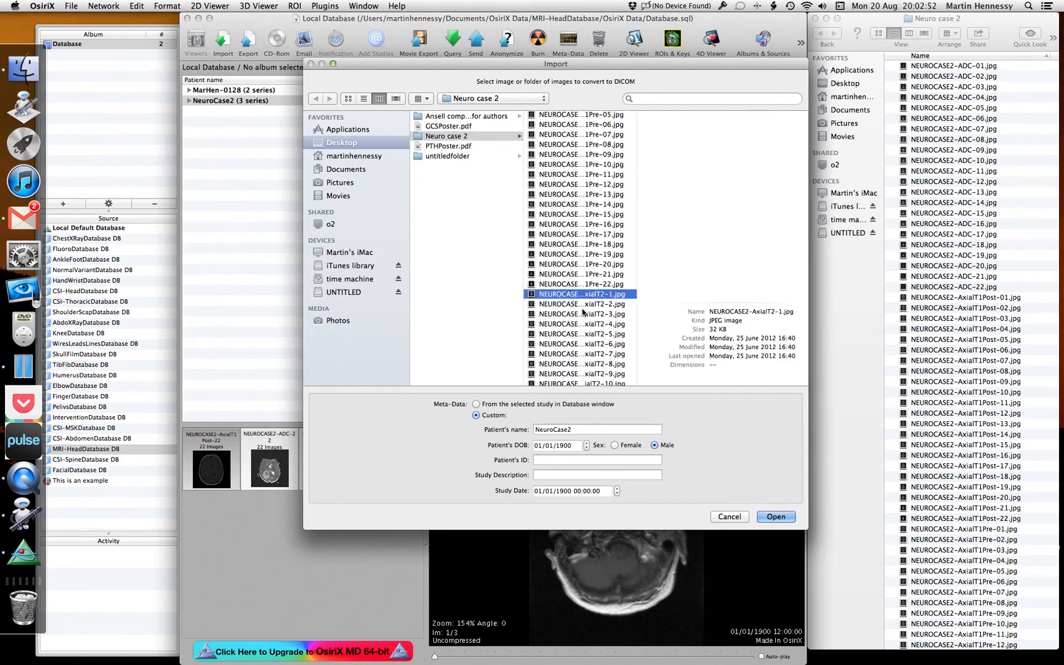
pyautogui.scroll(-3, 582, 311)
pyautogui.scroll(3, 582, 311)
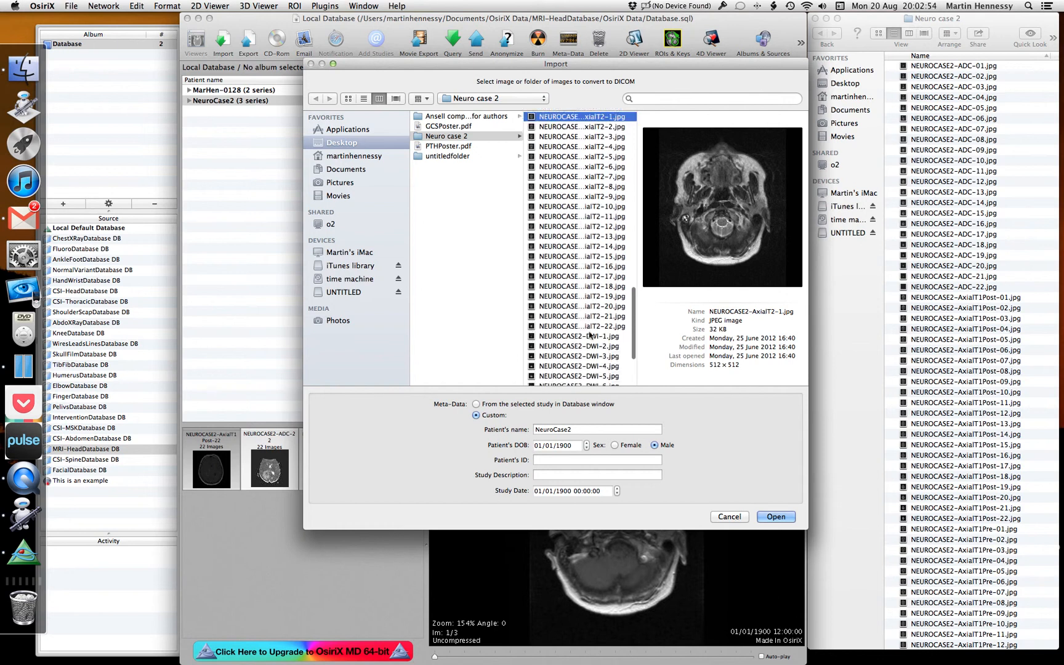
pyautogui.keyDown('shift'); pyautogui.click(591, 326); pyautogui.keyUp('shift')
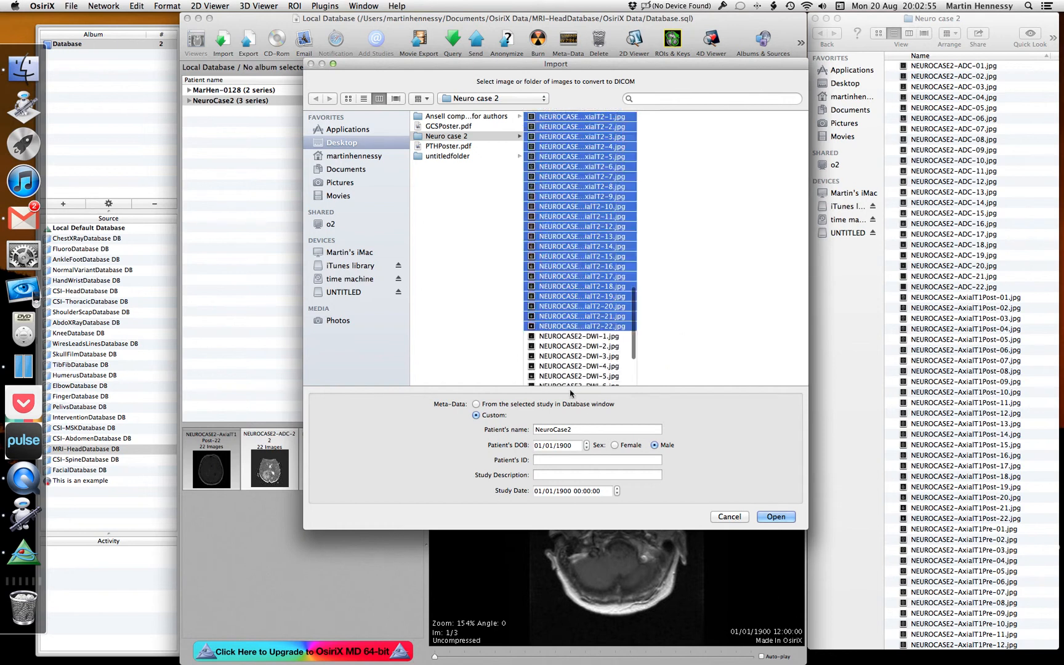
# Step: Set the study description to Head and convert the selected AxialT2 images
pyautogui.click(564, 475)
pyautogui.tripleClick(564, 475)
pyautogui.write('Head')
pyautogui.press('Return')
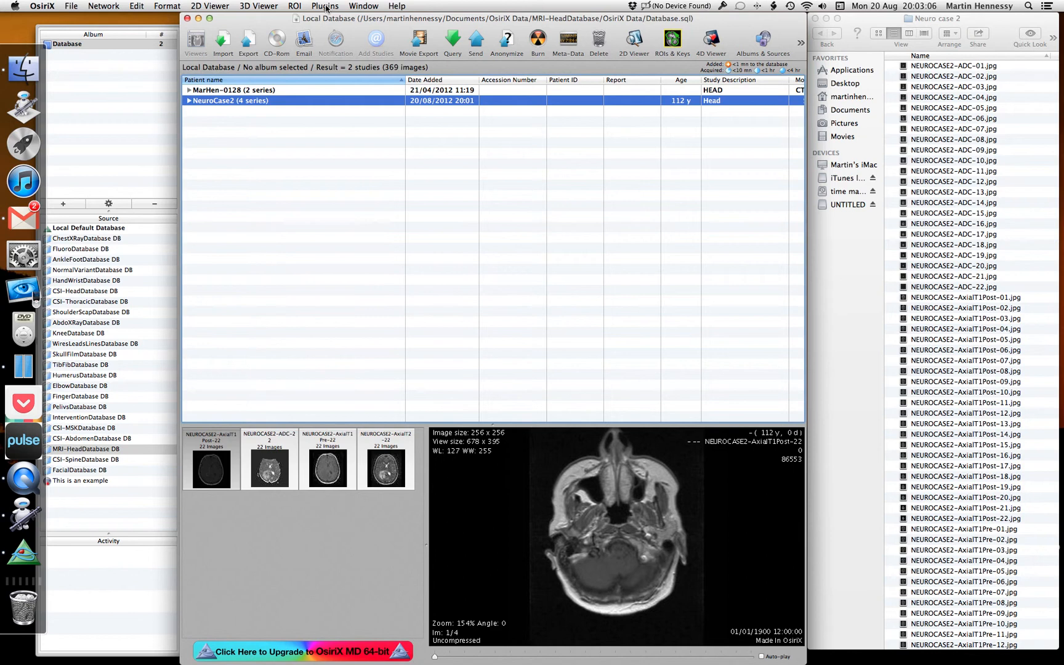
# Step: Start another JPEG to DICOM conversion and select NEUROCASE2-DWI-1.jpg to NEUROCASE2-DWI-15.jpg
pyautogui.click(327, 6)
pyautogui.moveTo(336, 50)
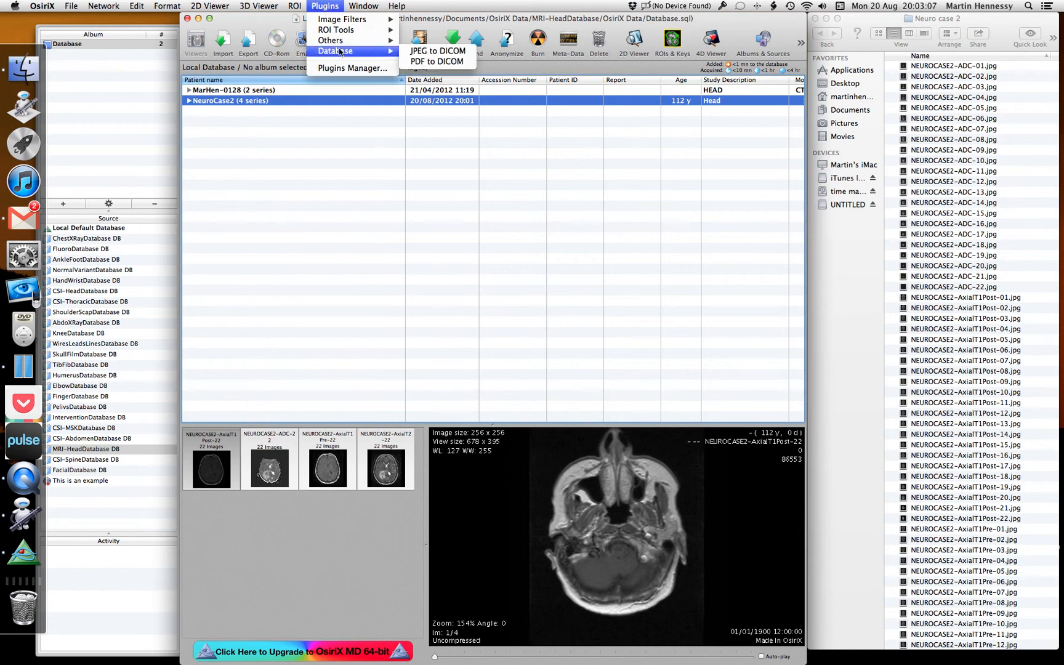
pyautogui.click(431, 51)
pyautogui.scroll(-20, 560, 228)
pyautogui.scroll(5, 561, 228)
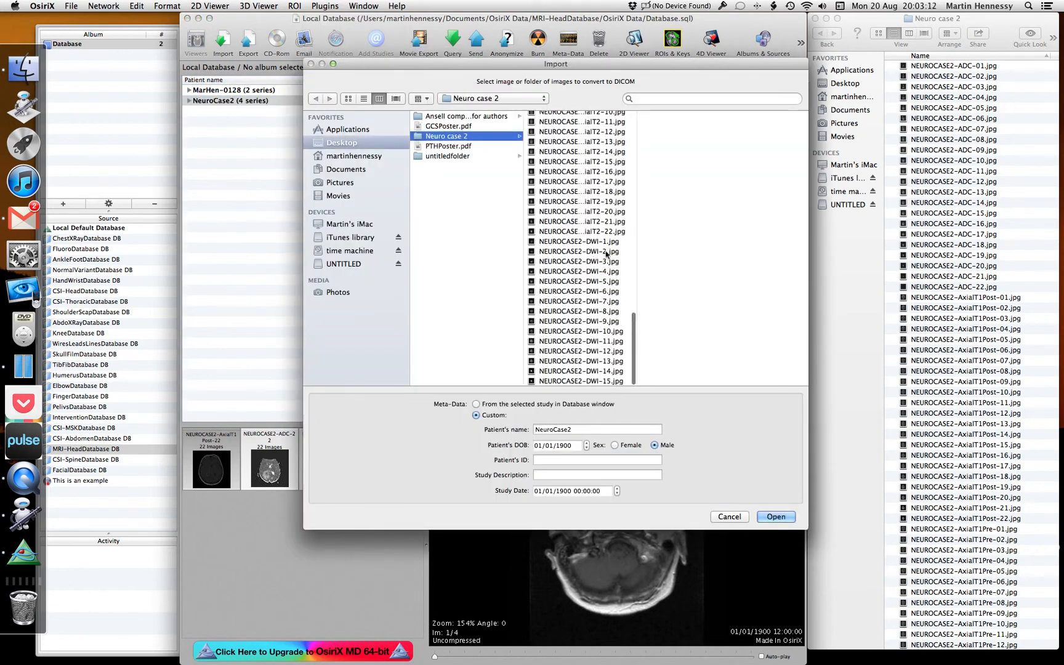
pyautogui.click(606, 242)
pyautogui.keyDown('shift'); pyautogui.click(591, 381); pyautogui.keyUp('shift')
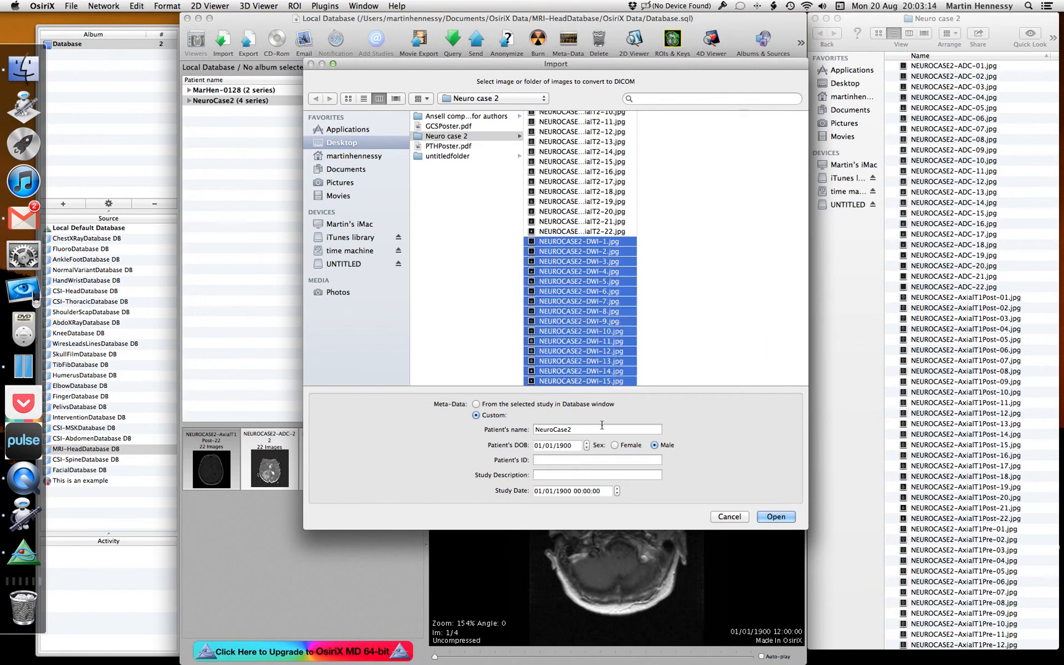
# Step: Set the study description to Head and convert the selected DWI images
pyautogui.click(589, 474)
pyautogui.write('Head')
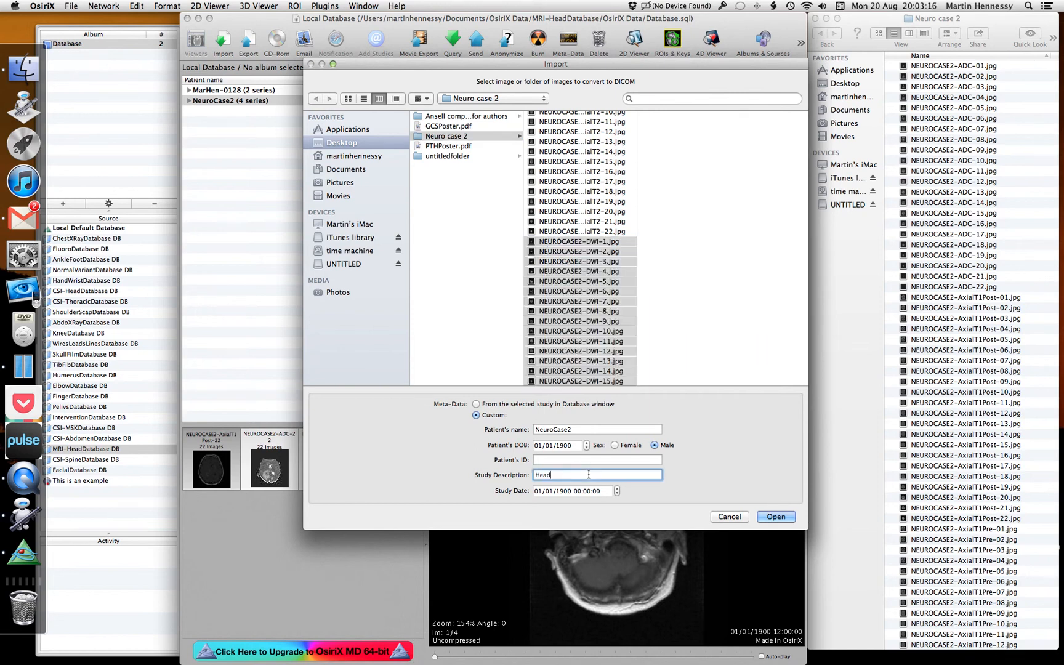
pyautogui.click(777, 517)
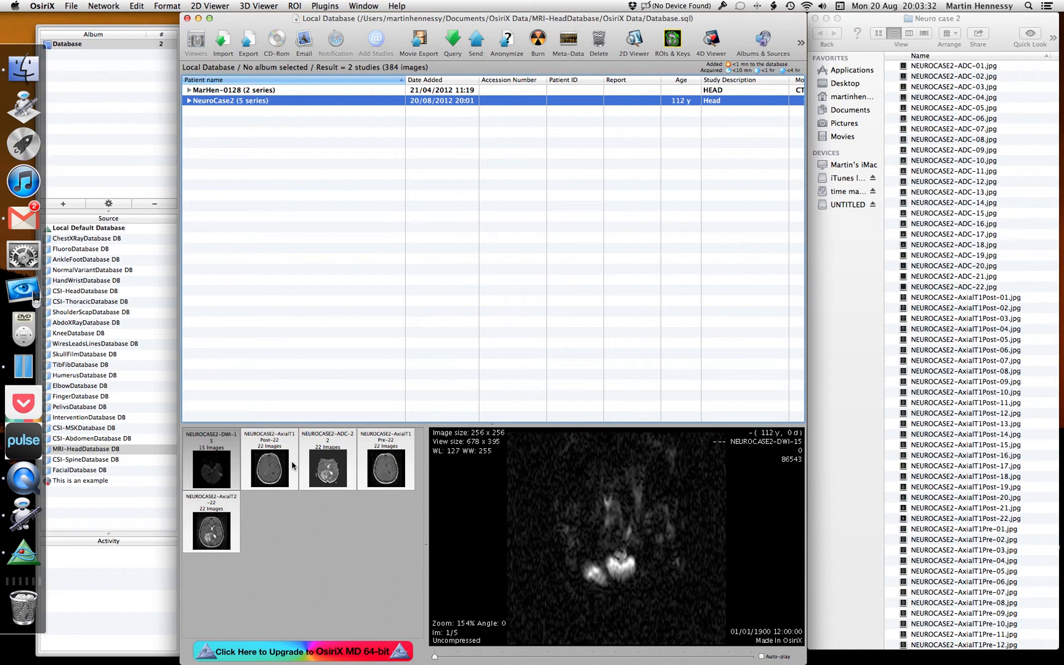
# Step: Open the NeuroCase2 study in the viewer, look at its AxialT2, AxialT1Pre and ADC series, and close the viewer
pyautogui.click(333, 467)
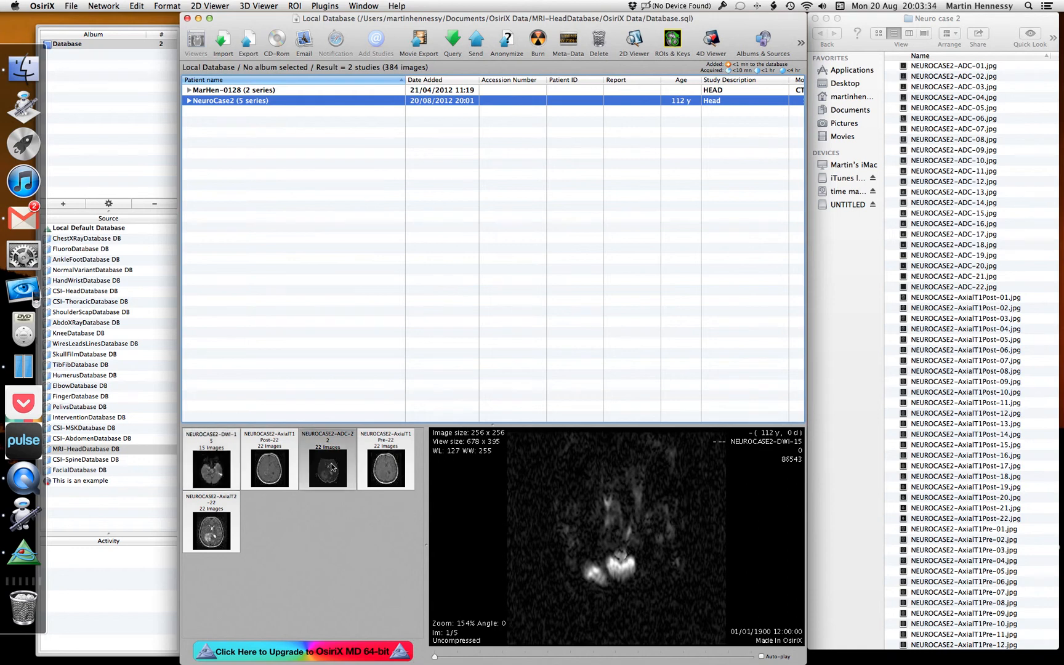
pyautogui.click(254, 455)
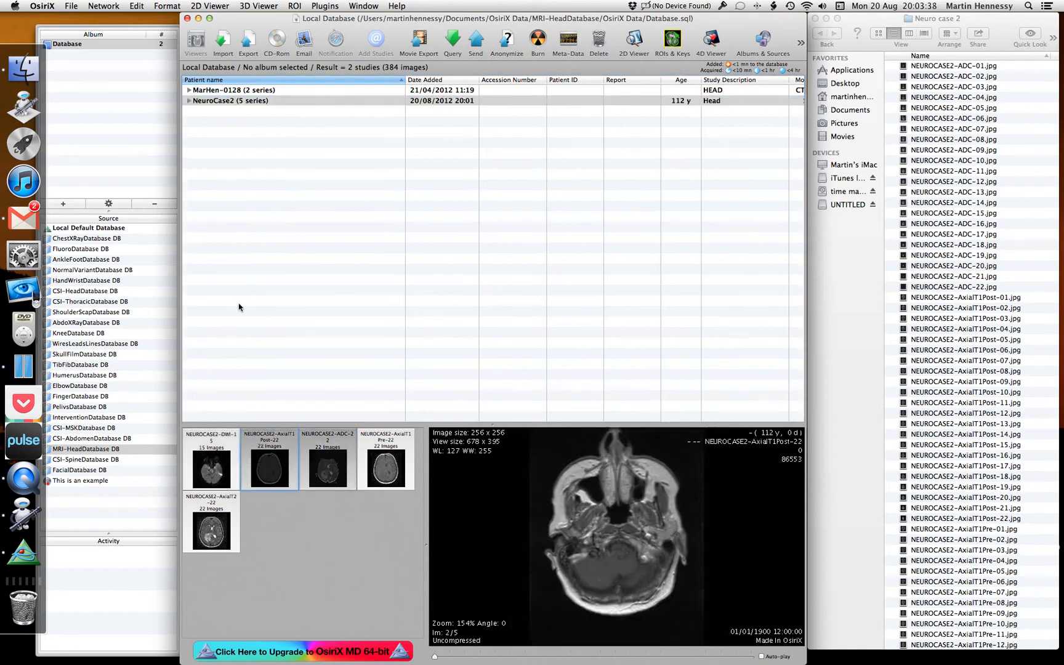
pyautogui.click(274, 106)
pyautogui.doubleClick(274, 106)
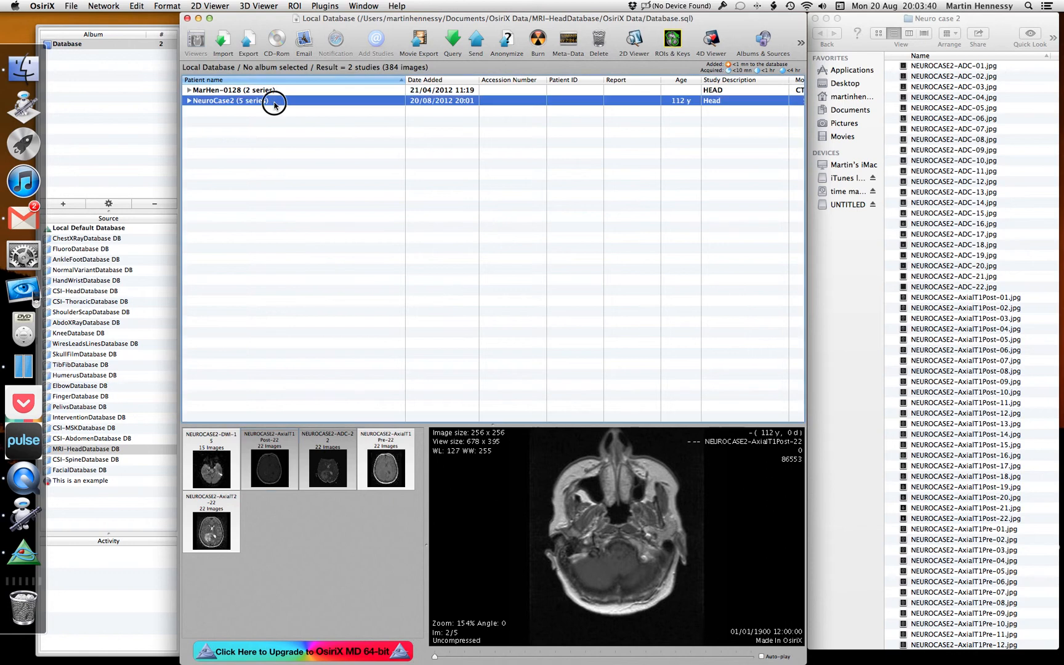
pyautogui.press('Return')
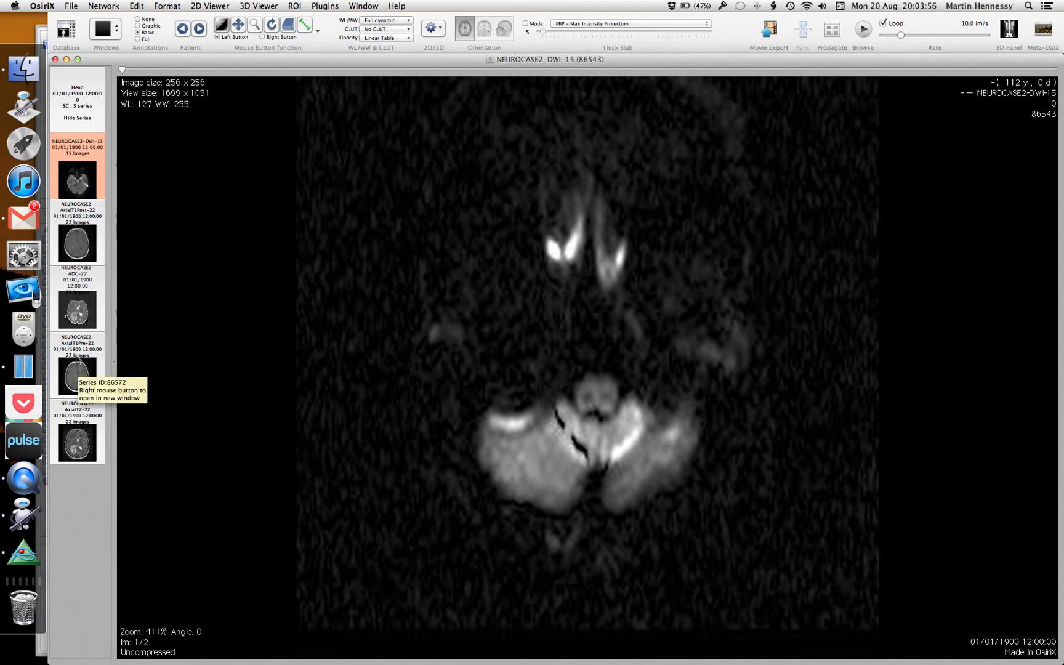
pyautogui.click(80, 430)
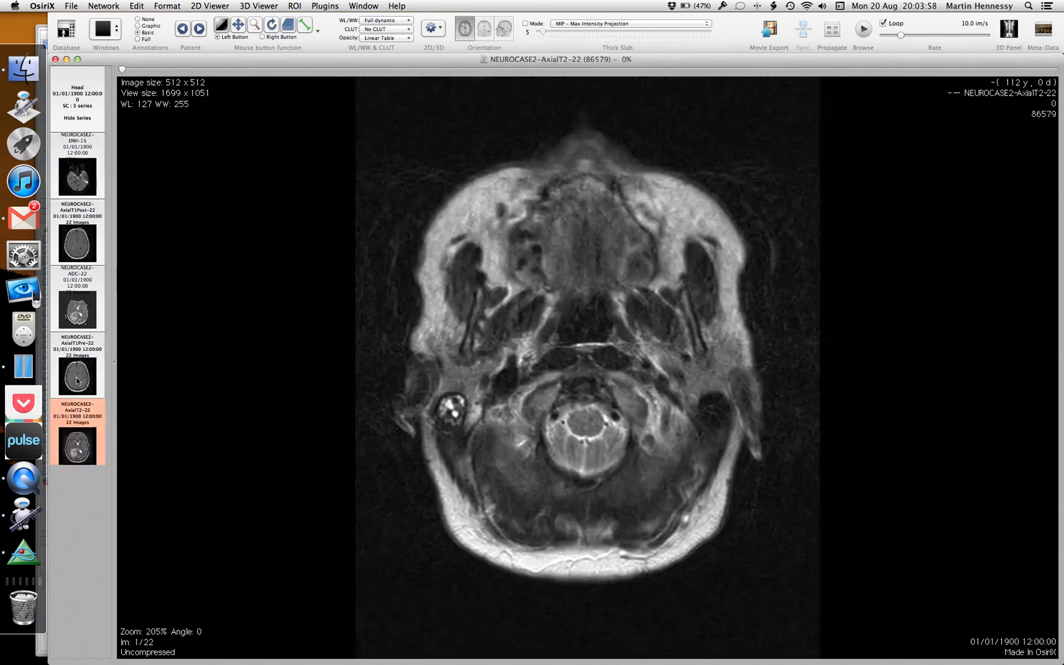
pyautogui.click(74, 338)
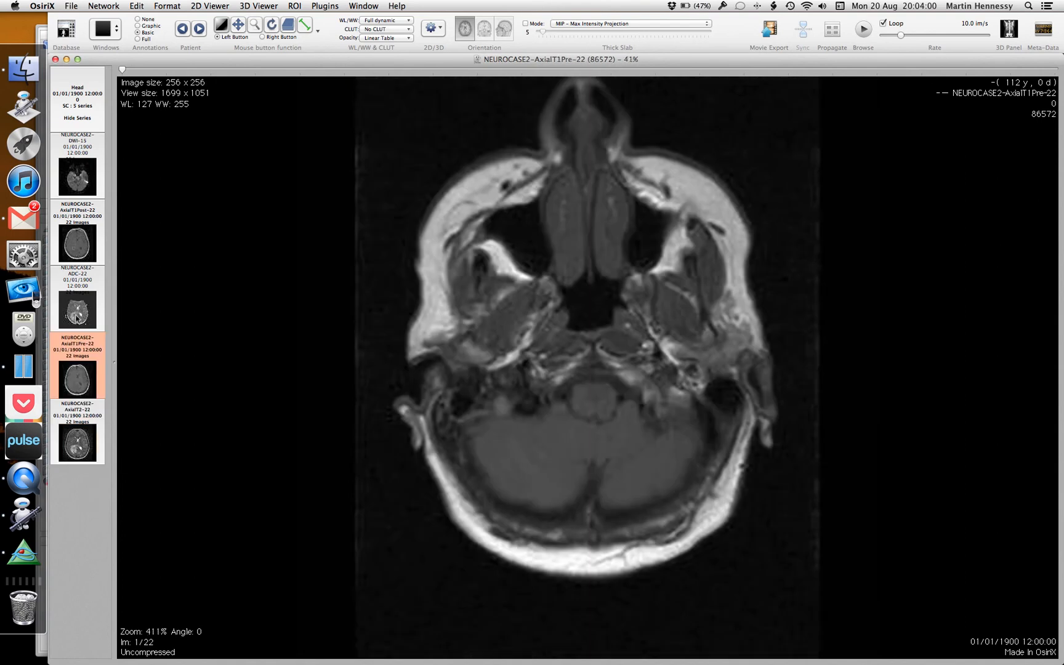
pyautogui.click(75, 295)
pyautogui.click(69, 114)
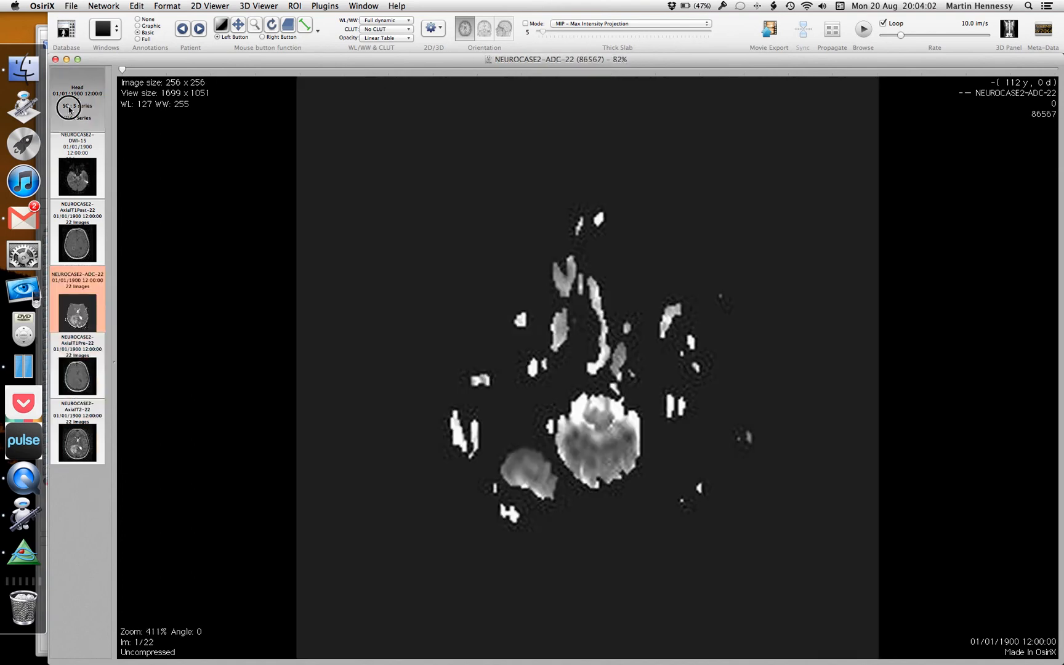
pyautogui.click(55, 59)
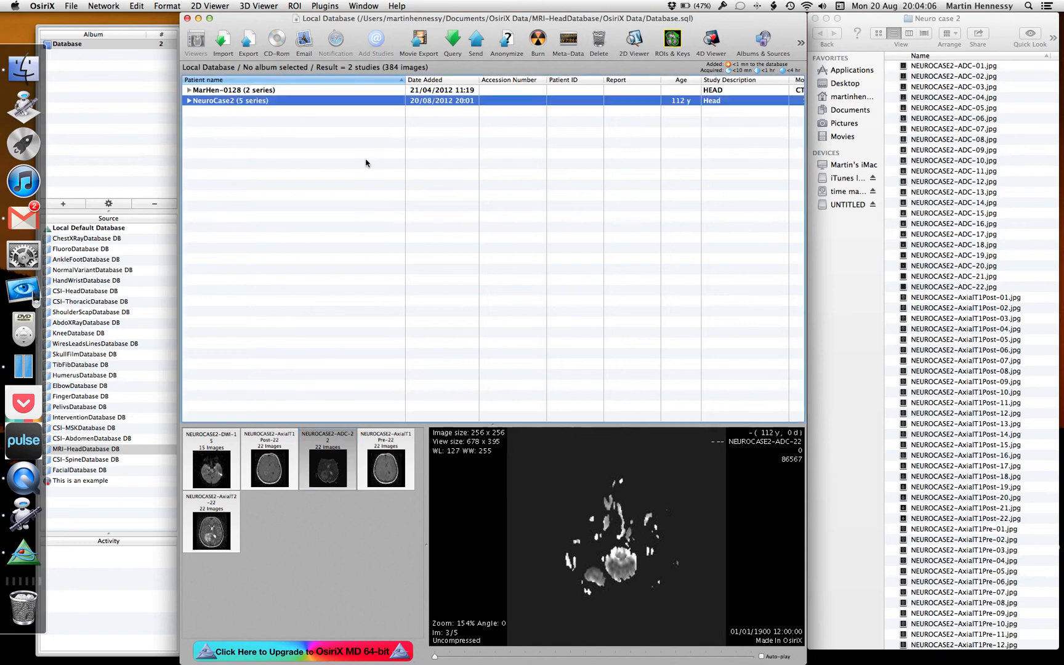
# Step: Expand the NeuroCase2 study in the database list and review the details of its series
pyautogui.hscroll(10, 517, 156)
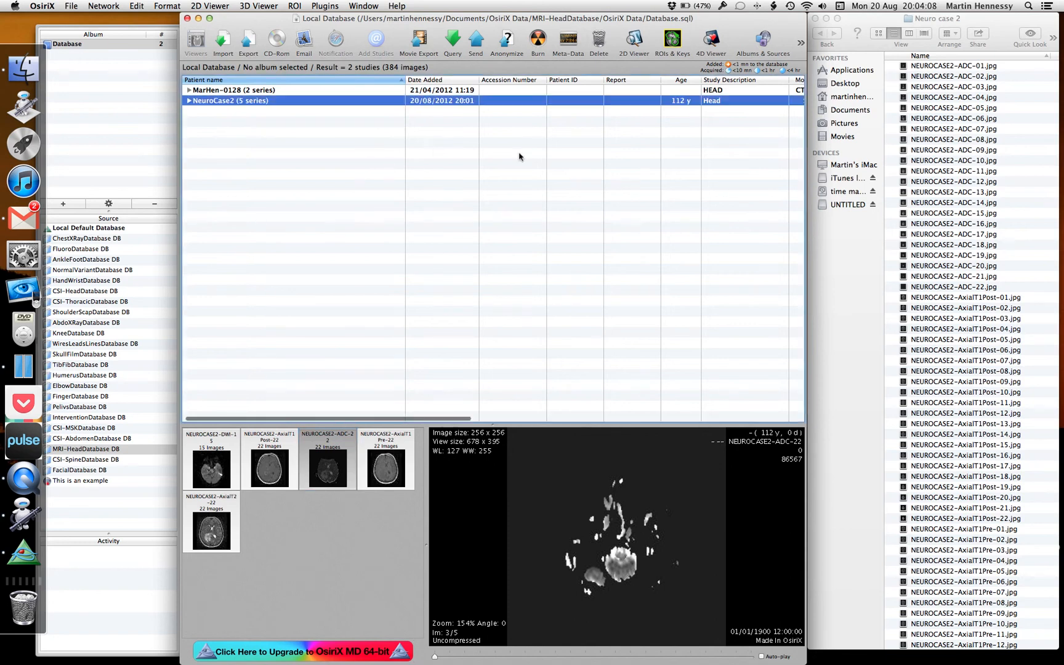
pyautogui.hscroll(-10, 520, 155)
pyautogui.click(189, 102)
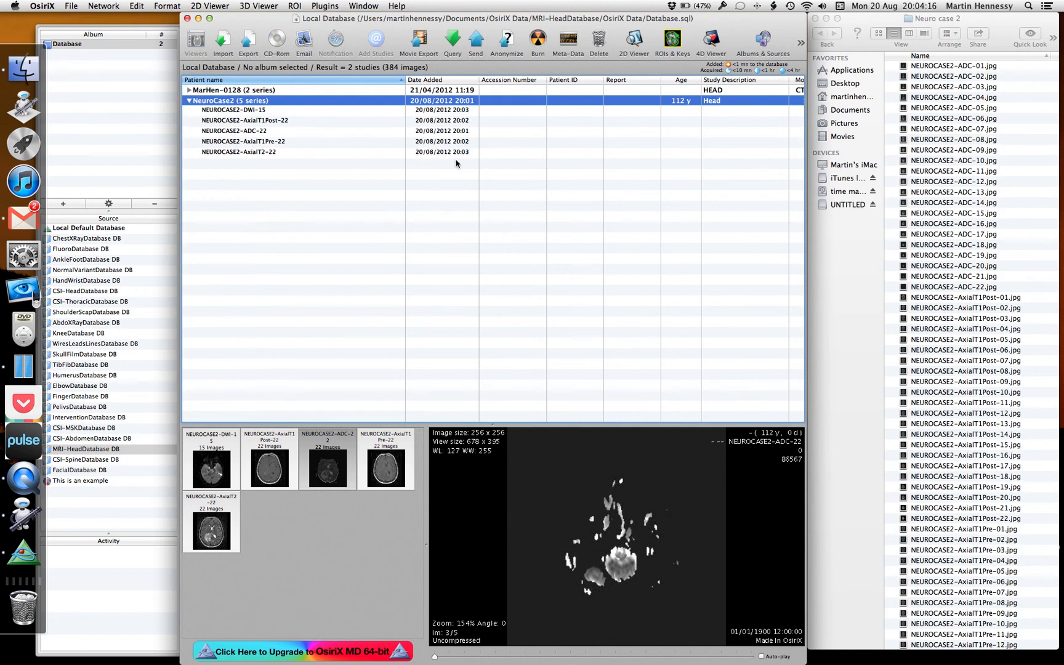
pyautogui.hscroll(4, 494, 162)
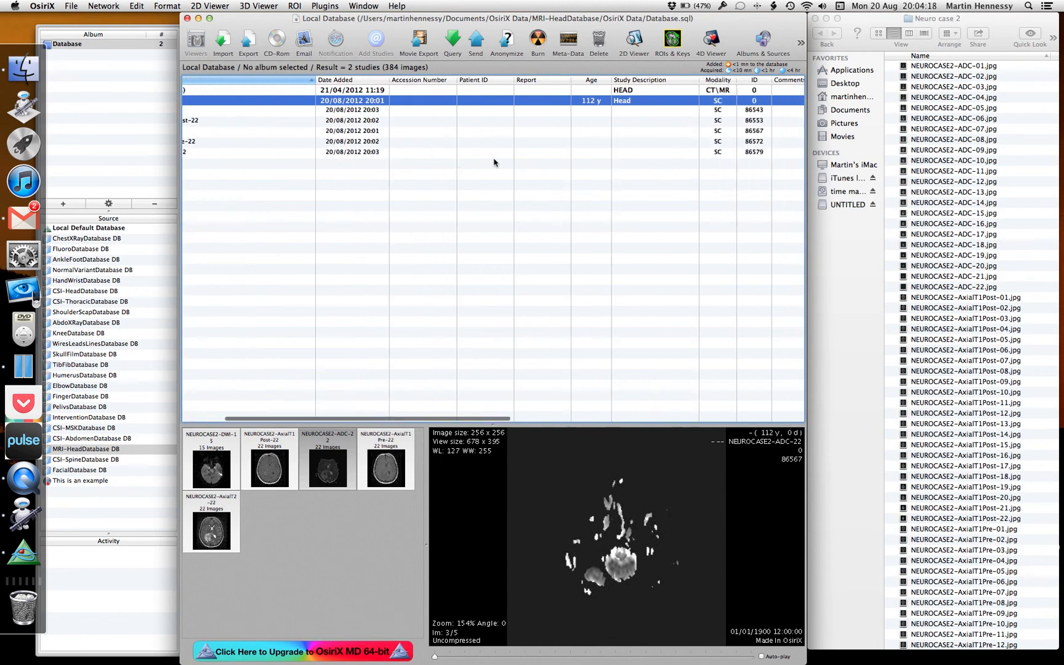
pyautogui.hscroll(6, 494, 162)
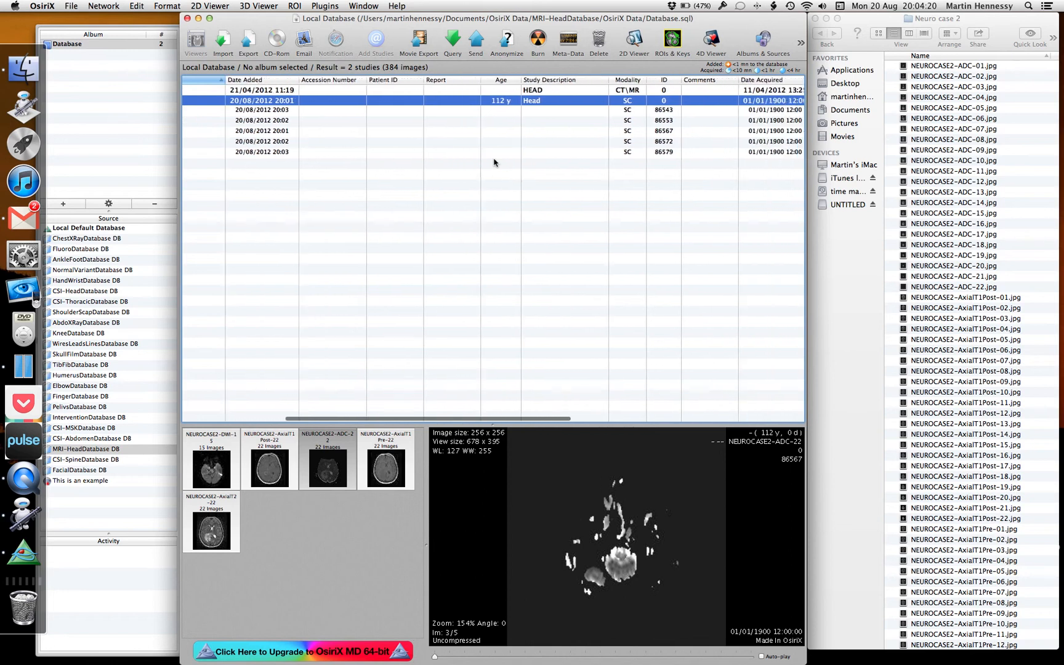
pyautogui.hscroll(4, 494, 162)
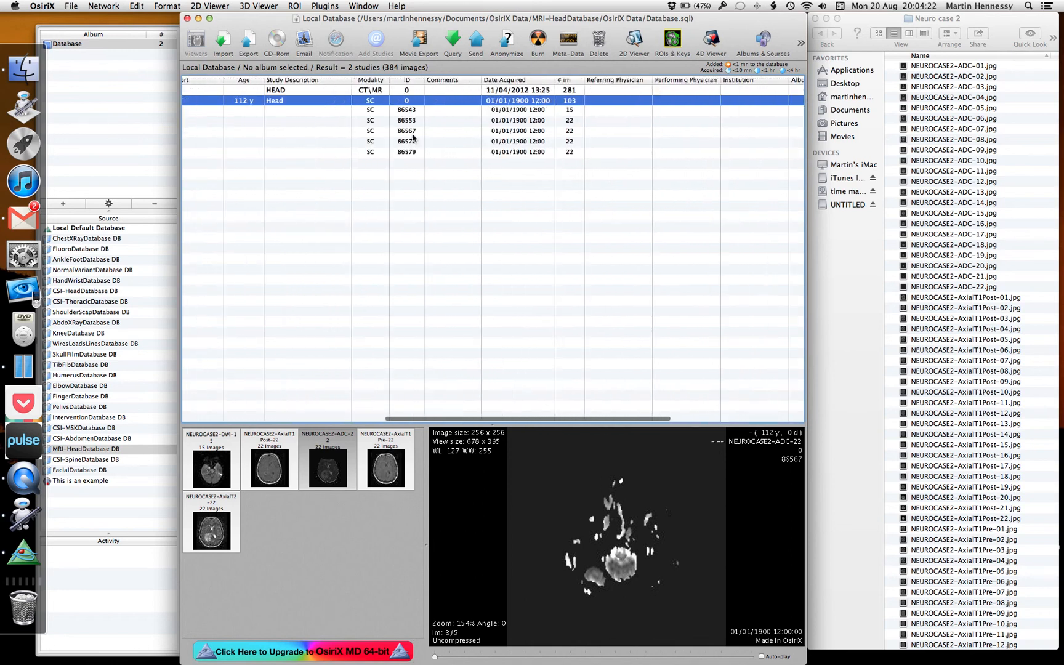
pyautogui.hscroll(-14, 401, 148)
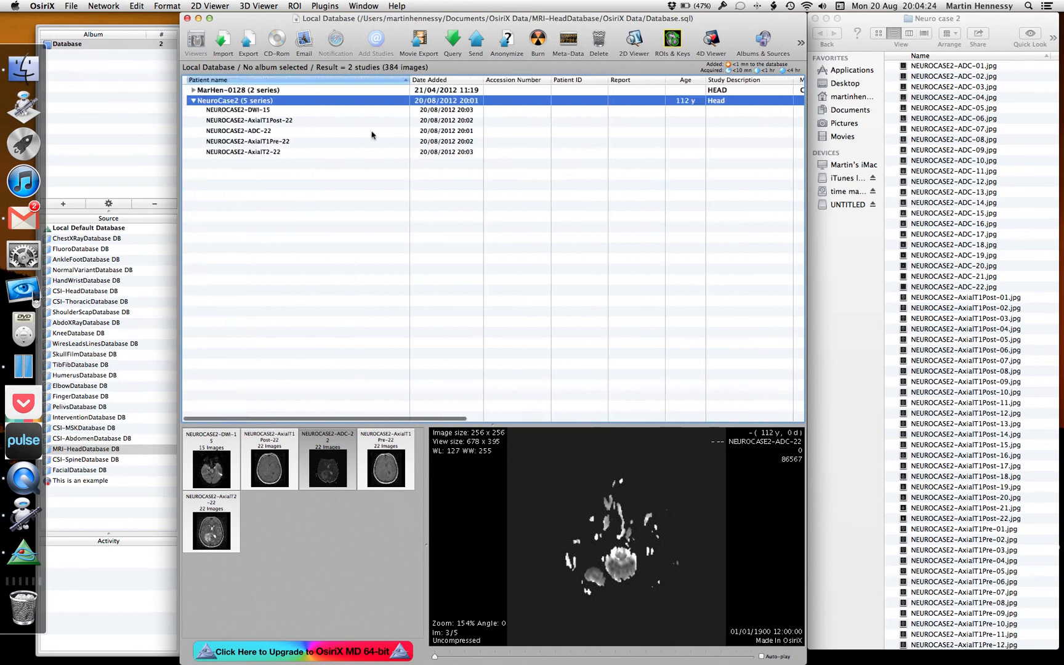
# Step: Start anonymizing the NEUROCASE2-DWI-15 series and remove every DICOM tag except SeriesDescription from the list
pyautogui.click(342, 111)
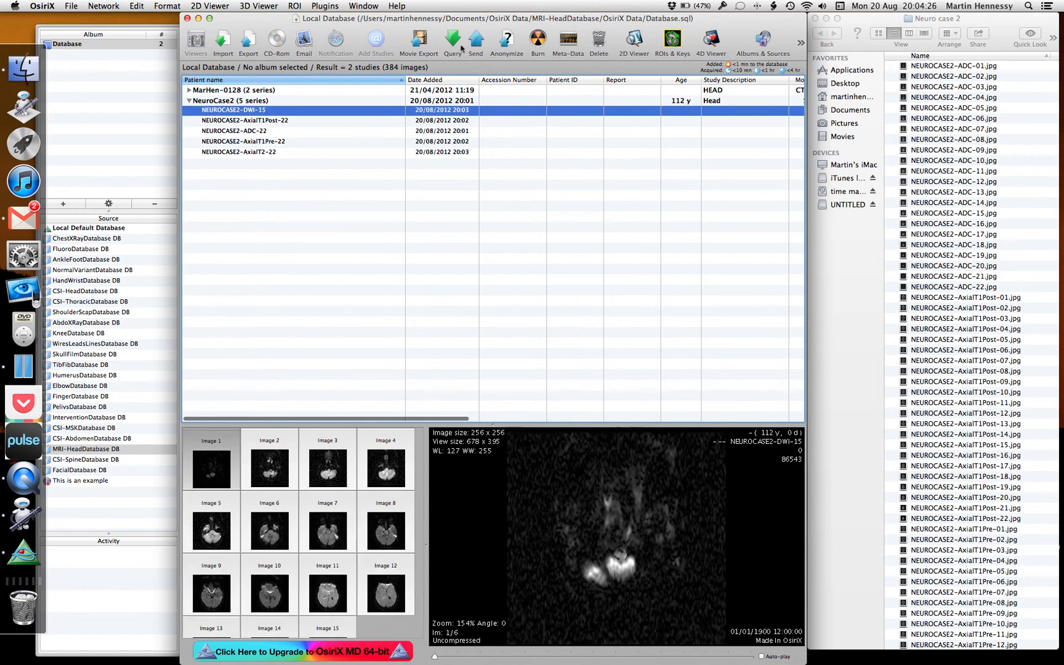
pyautogui.click(511, 43)
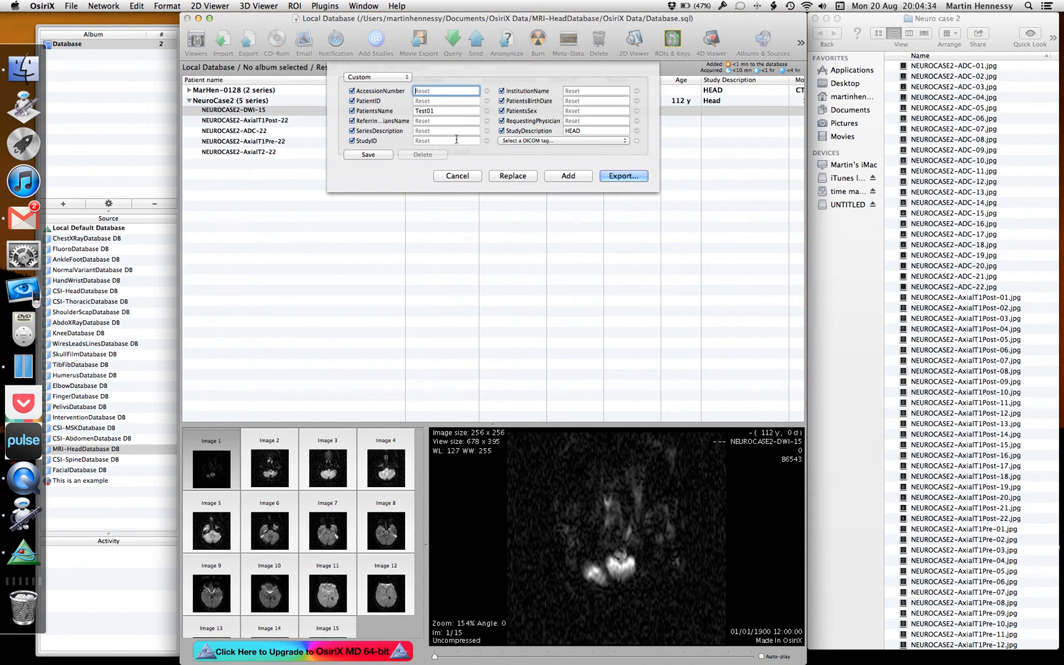
pyautogui.click(486, 141)
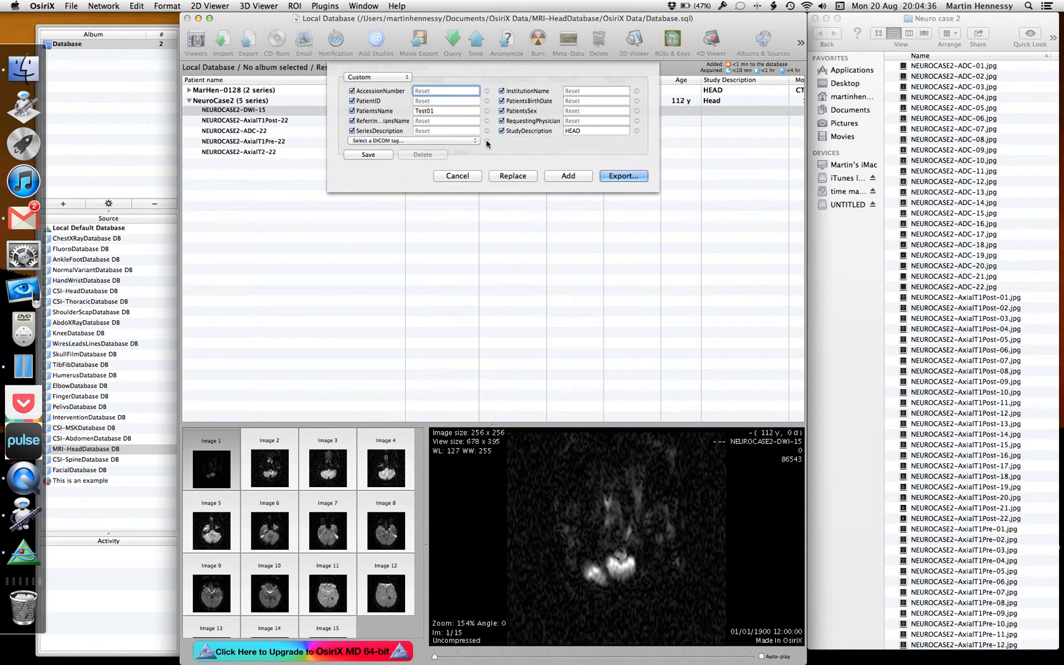
pyautogui.click(637, 130)
pyautogui.click(487, 90)
pyautogui.click(487, 91)
pyautogui.click(486, 91)
pyautogui.click(487, 90)
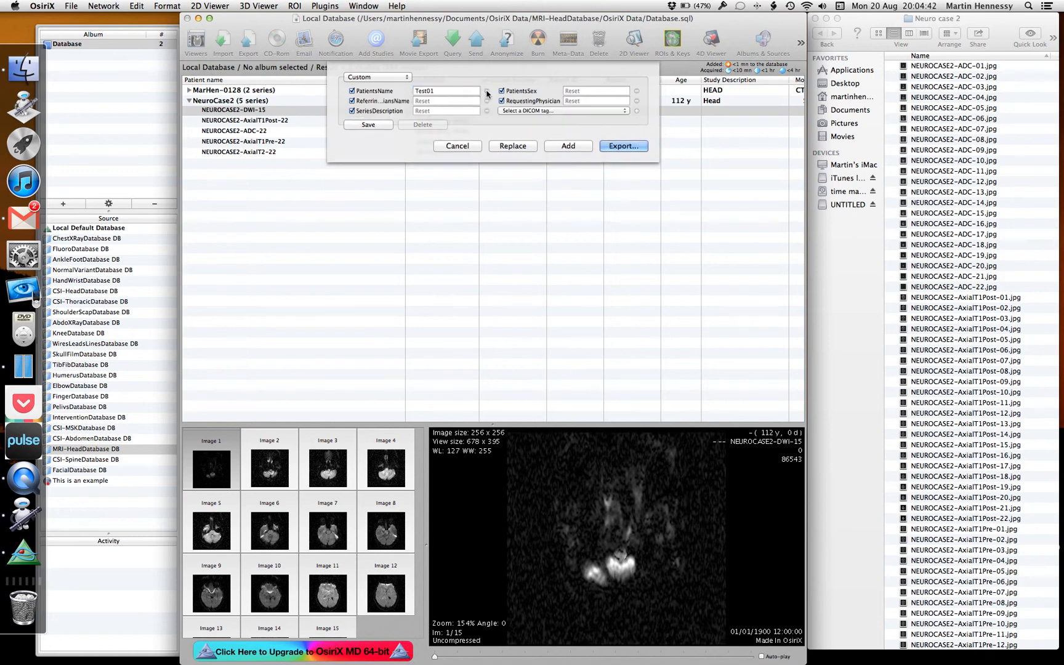
pyautogui.click(486, 90)
pyautogui.click(487, 90)
pyautogui.click(486, 92)
pyautogui.click(487, 93)
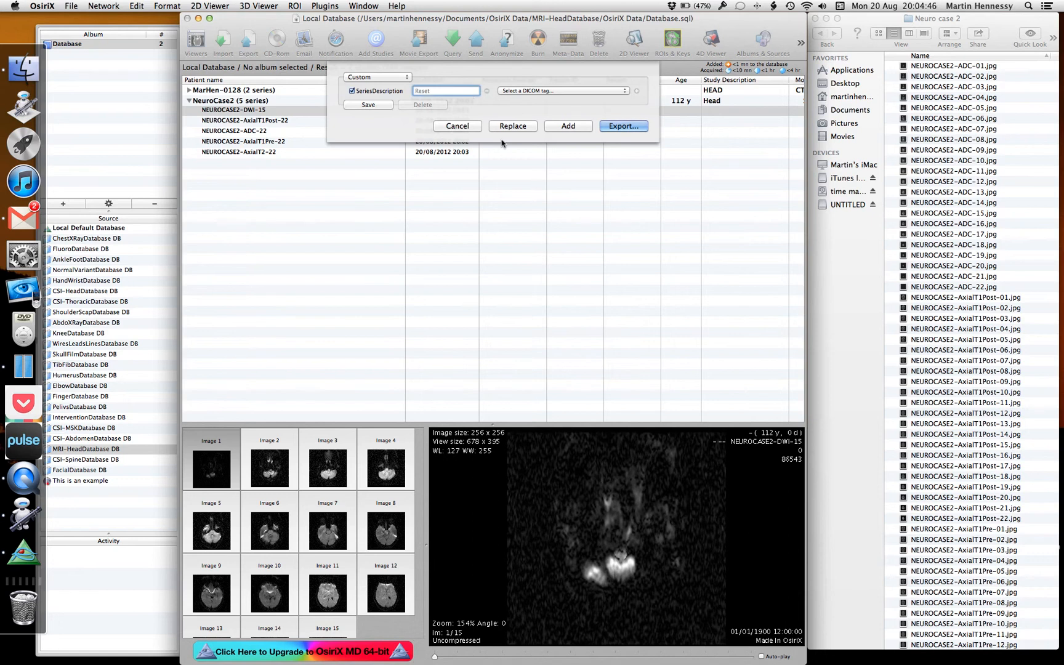
# Step: Save the tag set with an empty SeriesDescription as an anonymization template named ChangeSeries
pyautogui.write('DWI')
pyautogui.doubleClick(424, 91)
pyautogui.press('BackSpace')
pyautogui.click(368, 105)
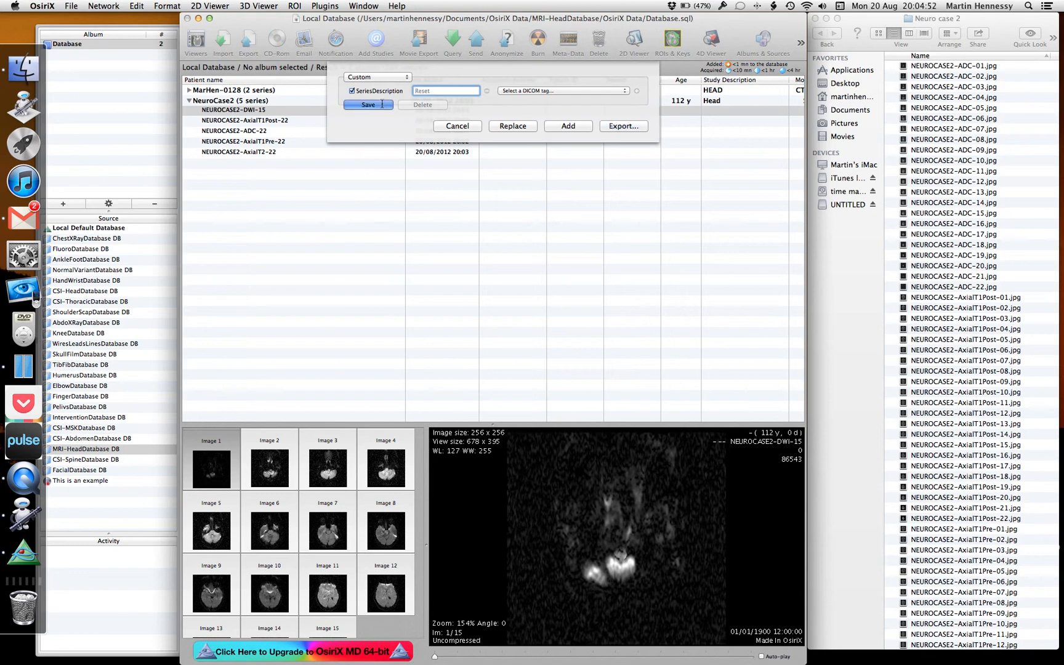
pyautogui.write('ChangeSeries')
pyautogui.press('Return')
# Step: Set the SeriesDescription to DWI and replace the original series, accepting deletion of the old images
pyautogui.write('DWI')
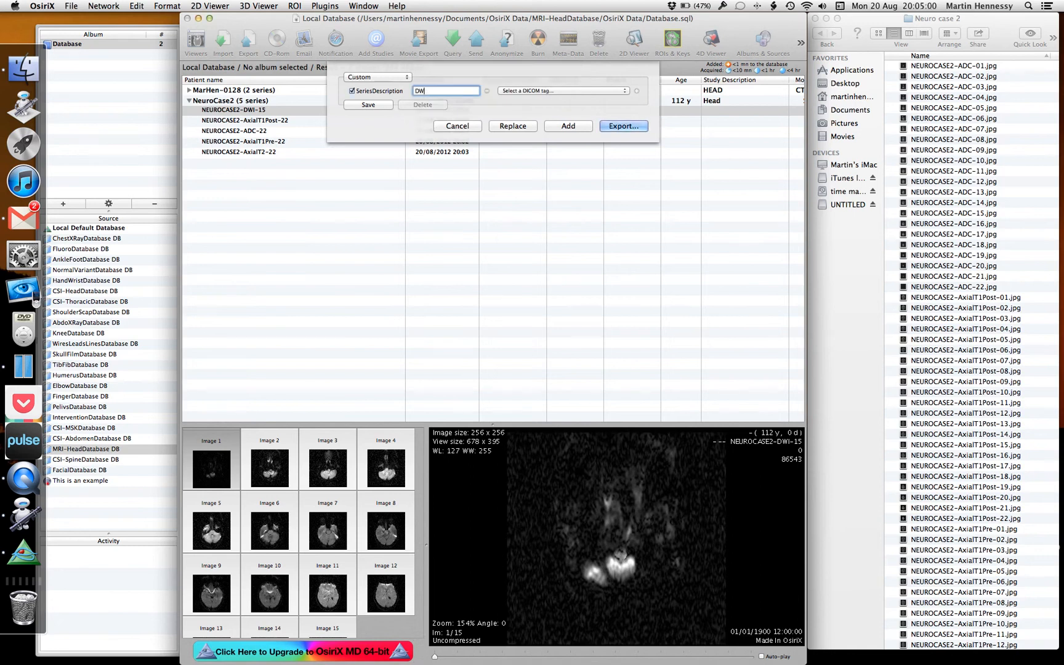
pyautogui.click(524, 126)
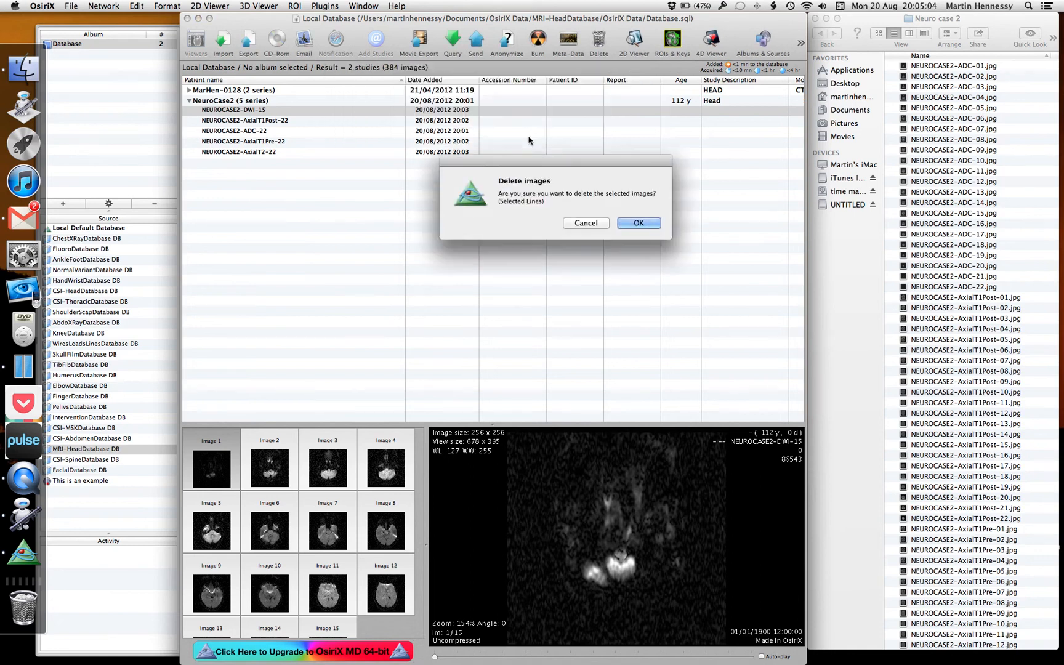
pyautogui.click(640, 224)
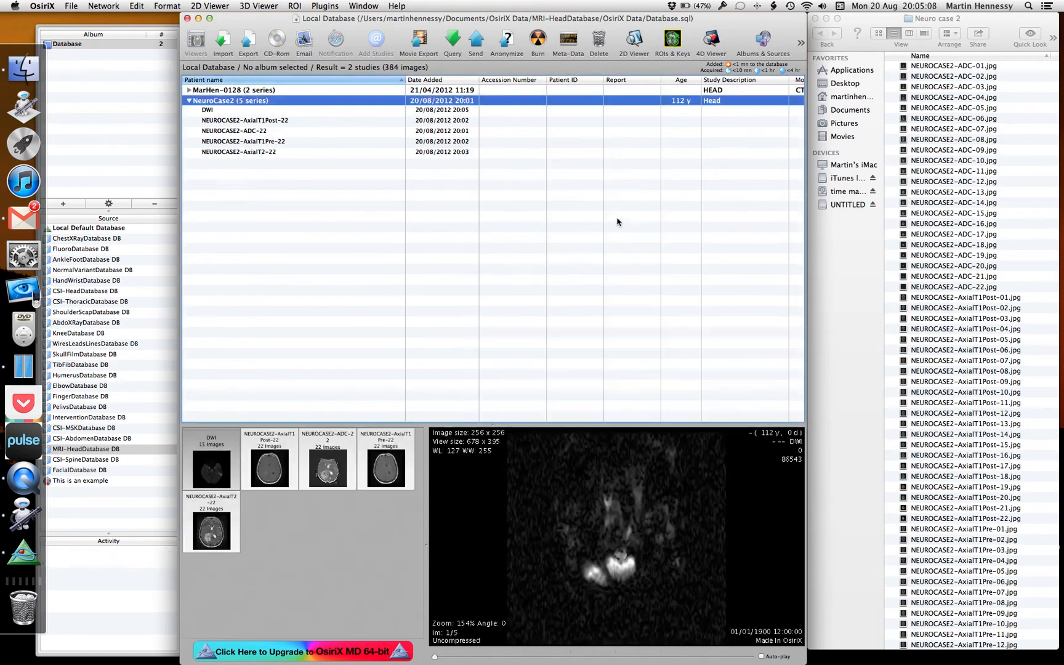
# Step: Start anonymizing the NEUROCASE2-ADC-22 series and load the ChangeSeries template
pyautogui.click(309, 111)
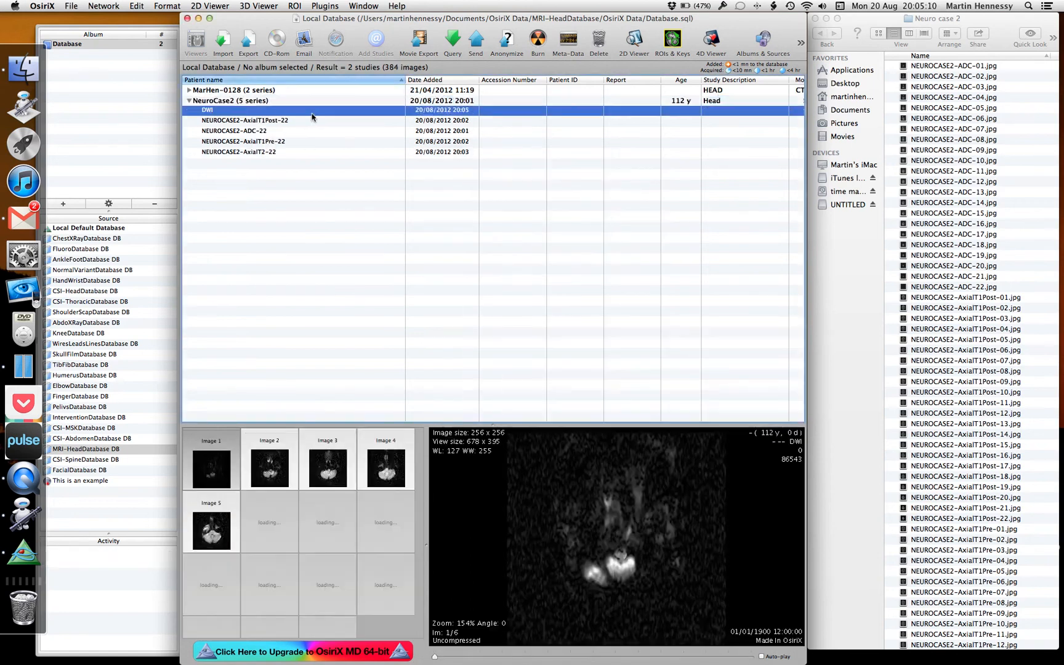
pyautogui.click(273, 121)
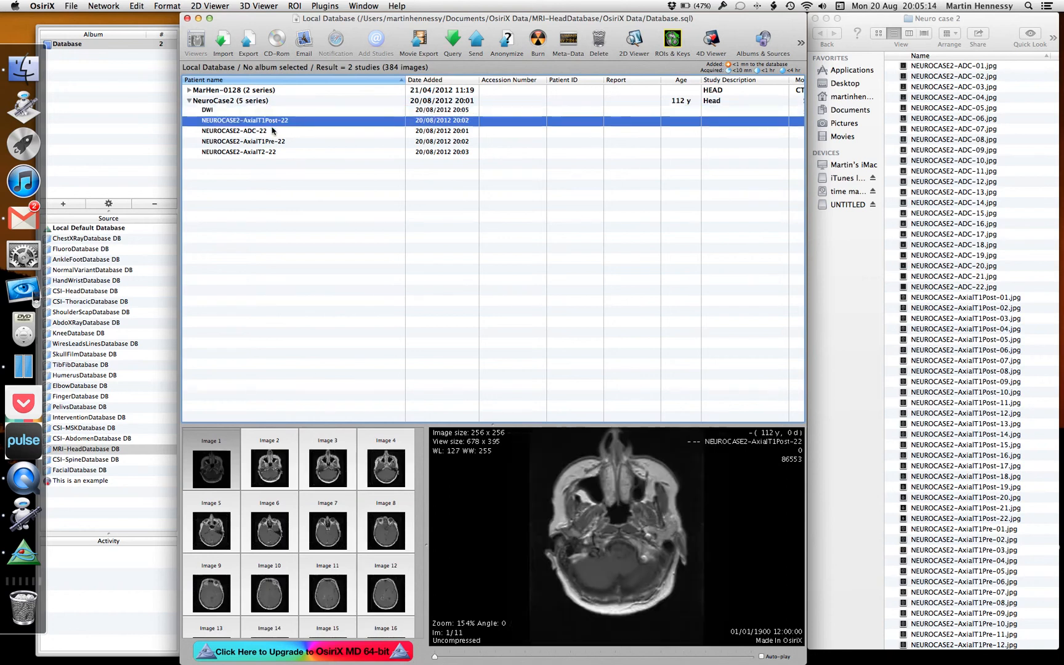
pyautogui.click(273, 132)
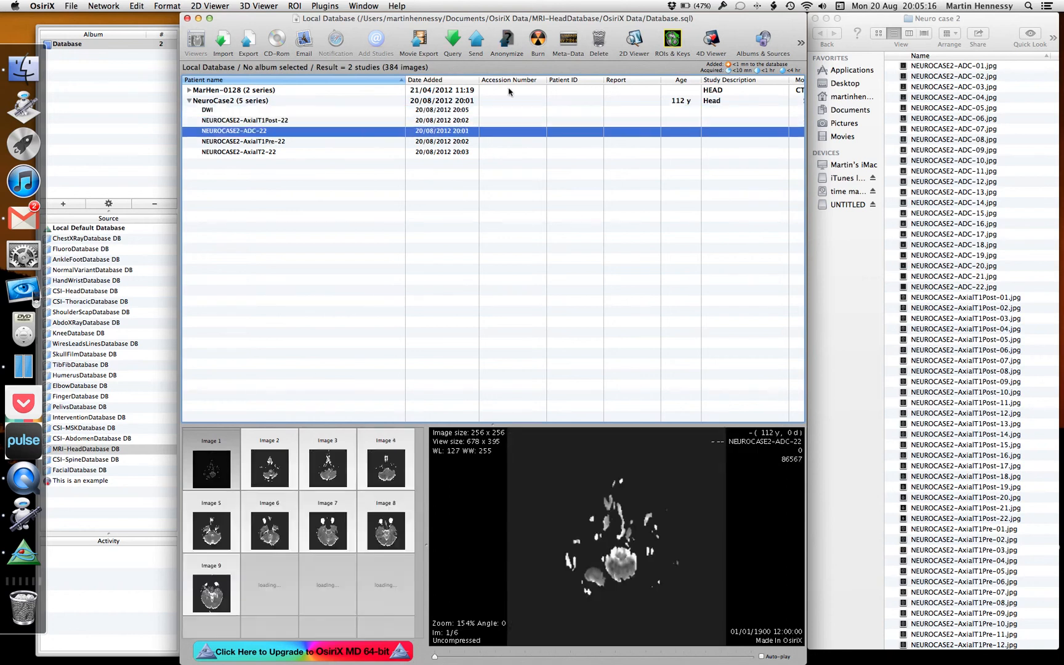
pyautogui.click(506, 40)
pyautogui.click(383, 80)
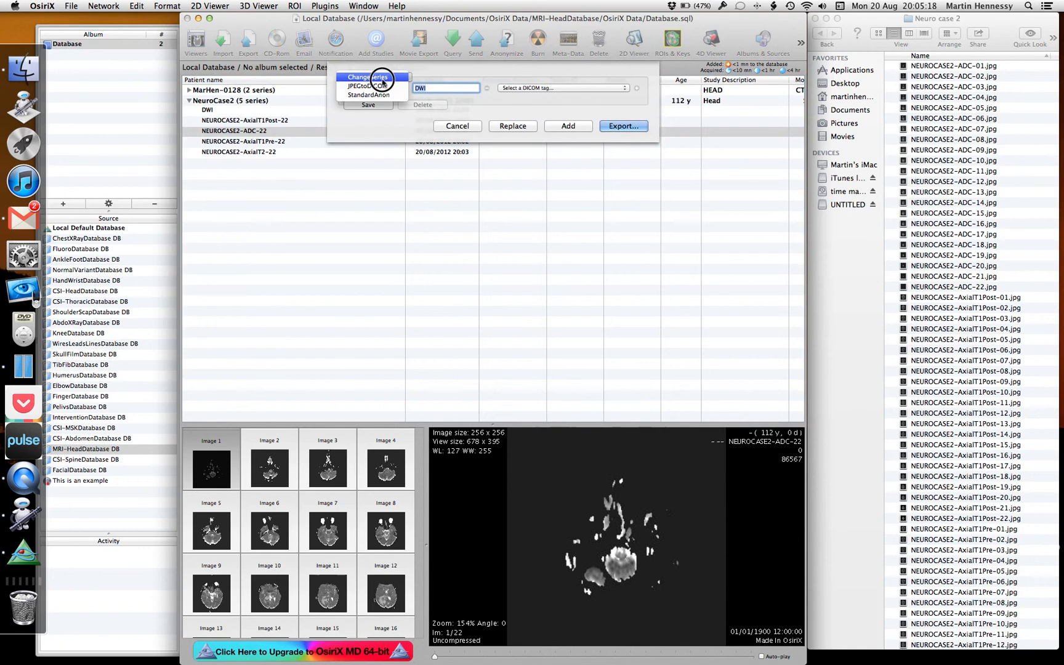
pyautogui.click(397, 78)
# Step: Set the SeriesDescription to ADC and replace the original series, accepting deletion of the old images
pyautogui.click(436, 88)
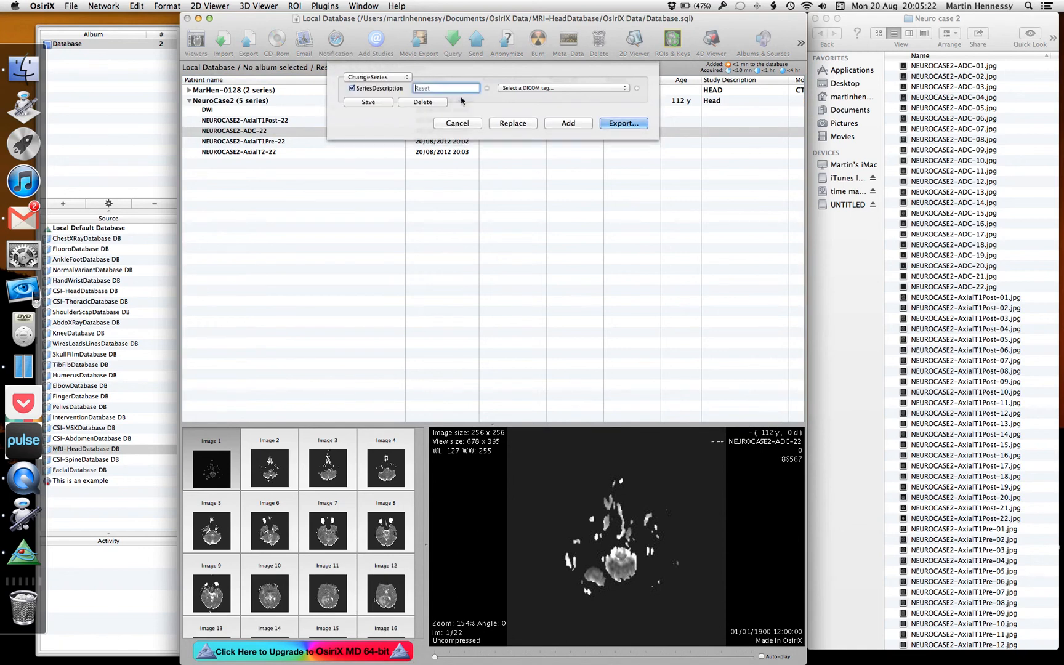
pyautogui.write('ADC')
pyautogui.click(515, 124)
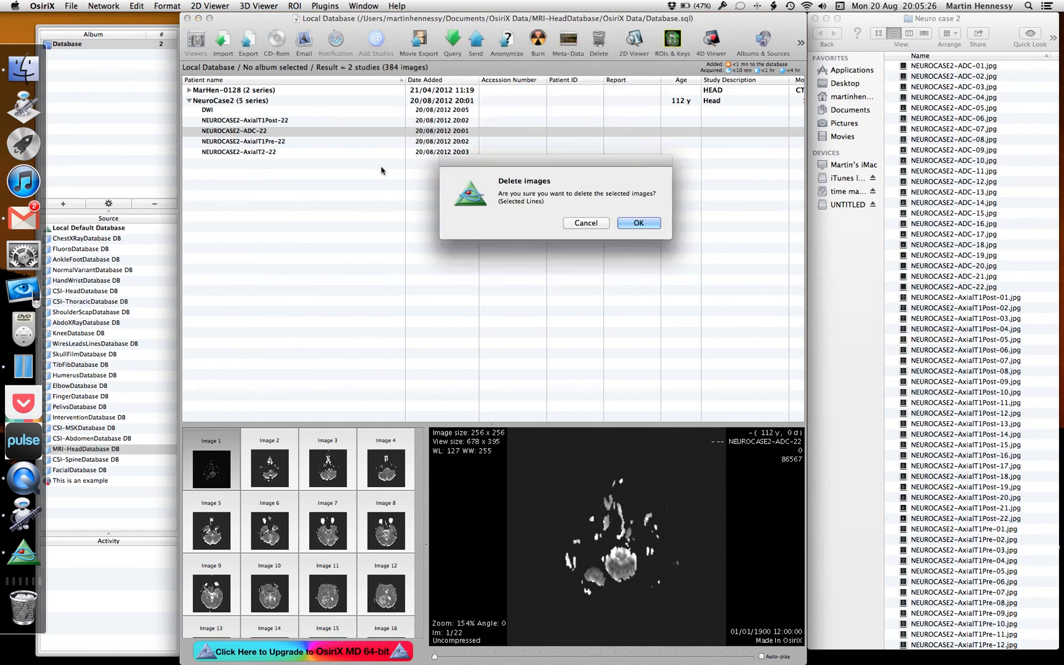
pyautogui.click(645, 222)
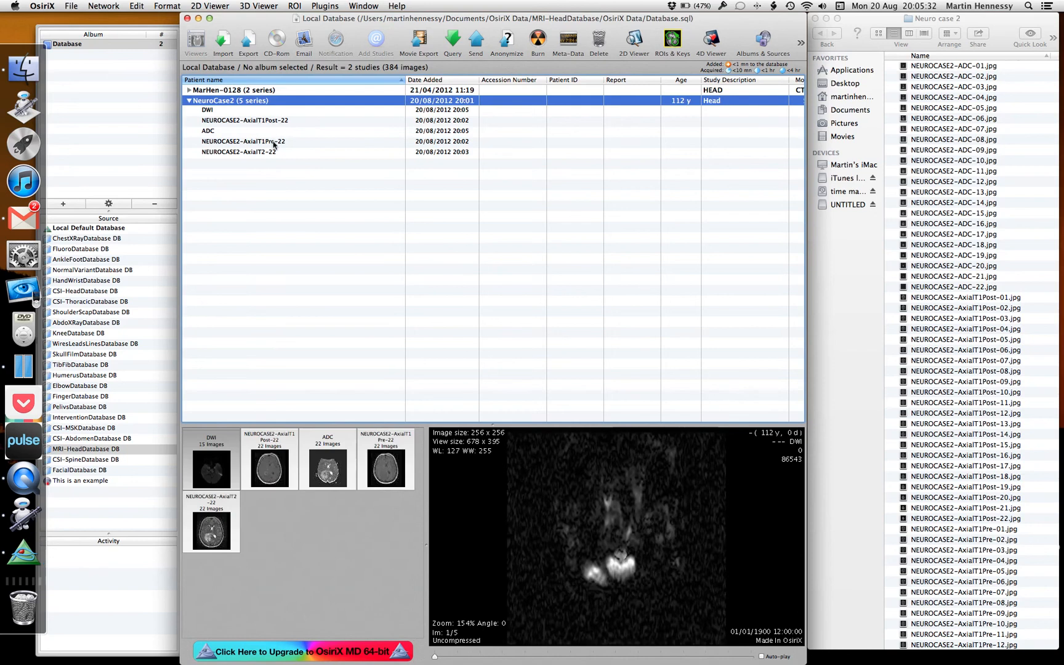
# Step: Set the SeriesDescription of NEUROCASE2-AxialT1Pre-22 to T1 pre-contrast and replace the original series, accepting deletion of the old images
pyautogui.click(274, 142)
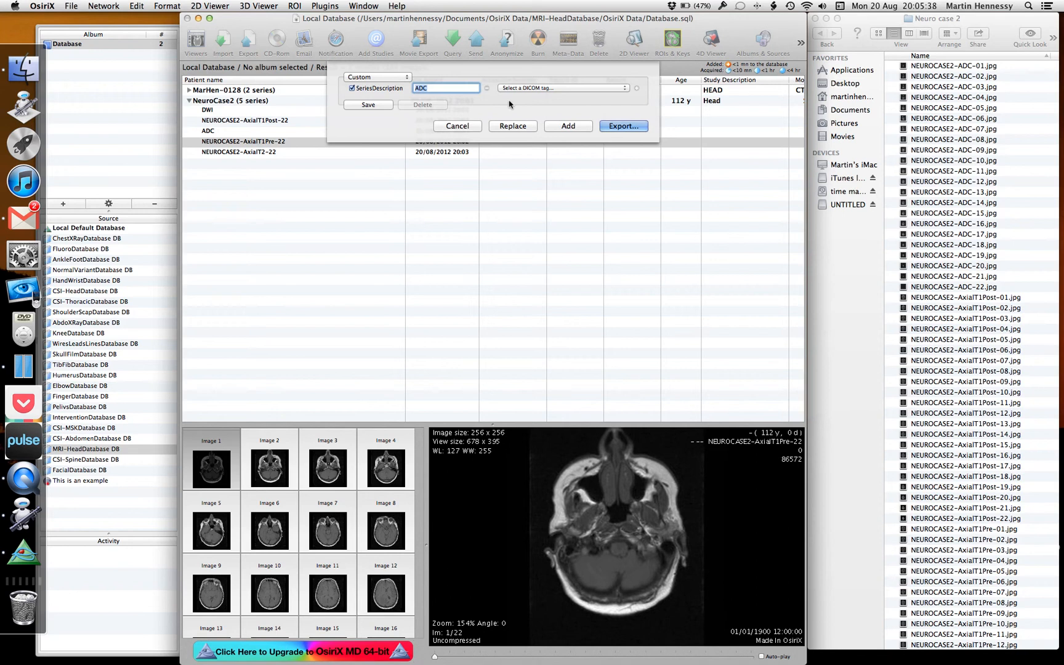
pyautogui.write('T1 pre-contrast')
pyautogui.click(512, 125)
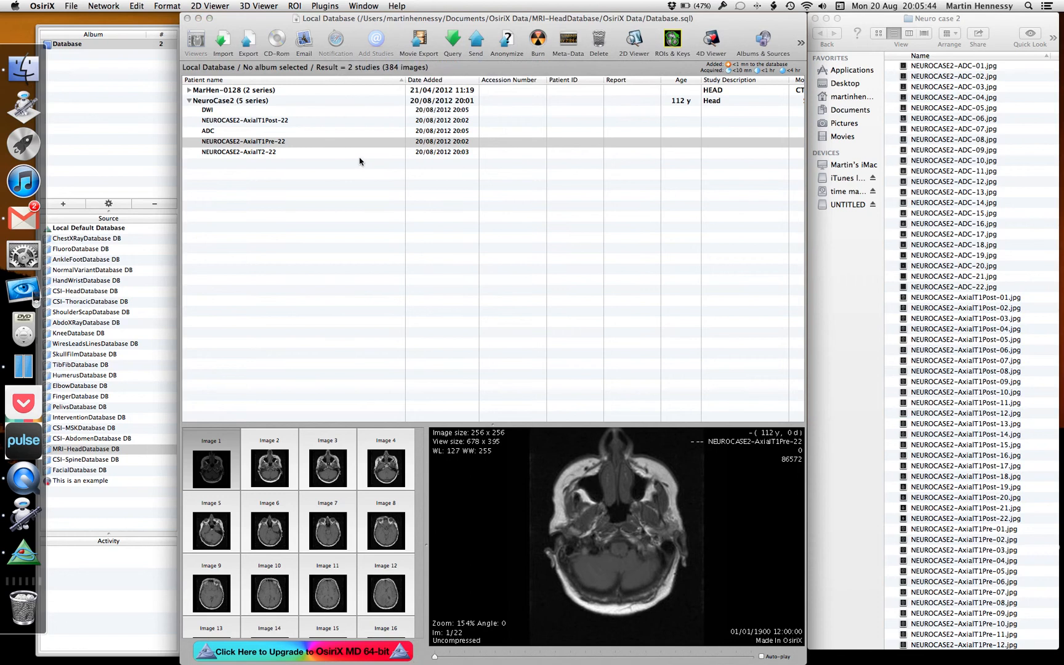
pyautogui.click(638, 222)
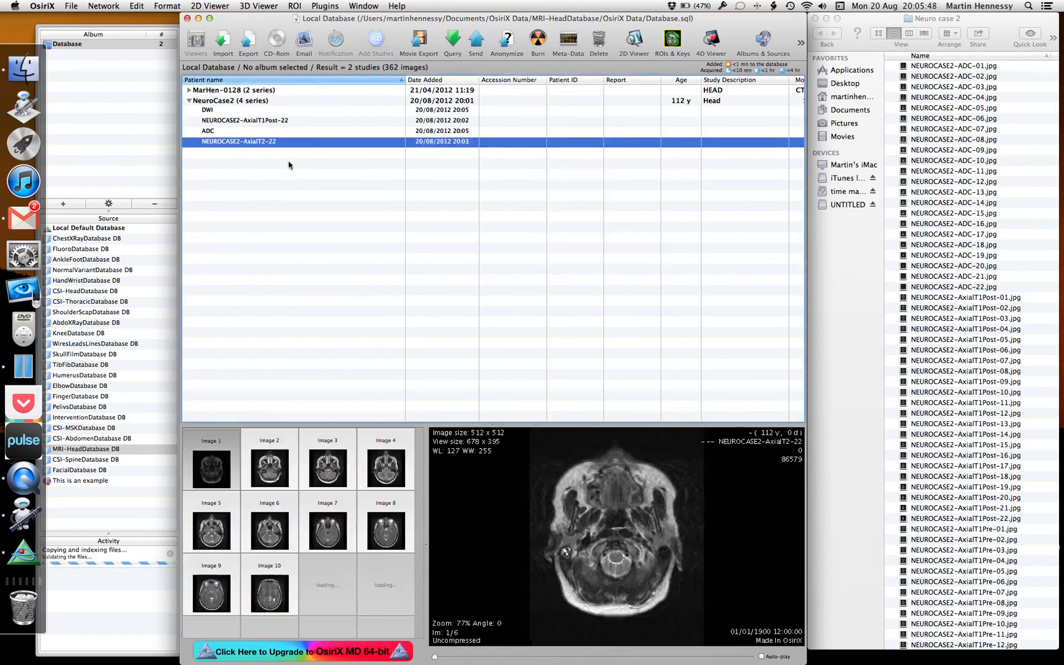
# Step: Set the SeriesDescription of NEUROCASE2-AxialT1Post-22 to T1 post-contrast and replace the original series, accepting deletion of the old images
pyautogui.click(267, 121)
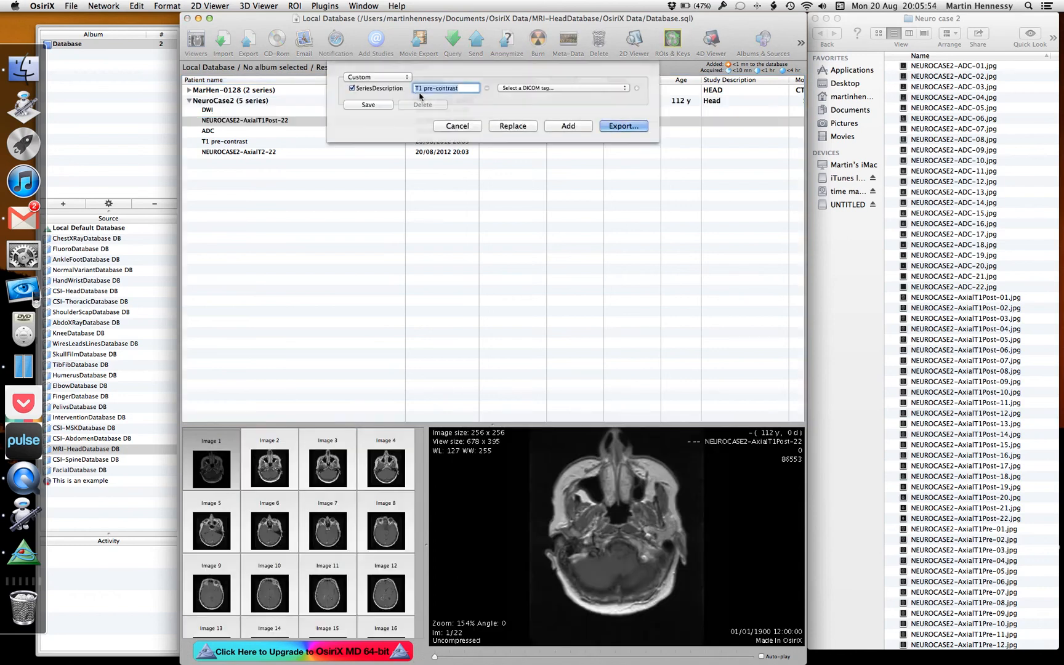
pyautogui.doubleClick(428, 87)
pyautogui.write('post')
pyautogui.click(529, 127)
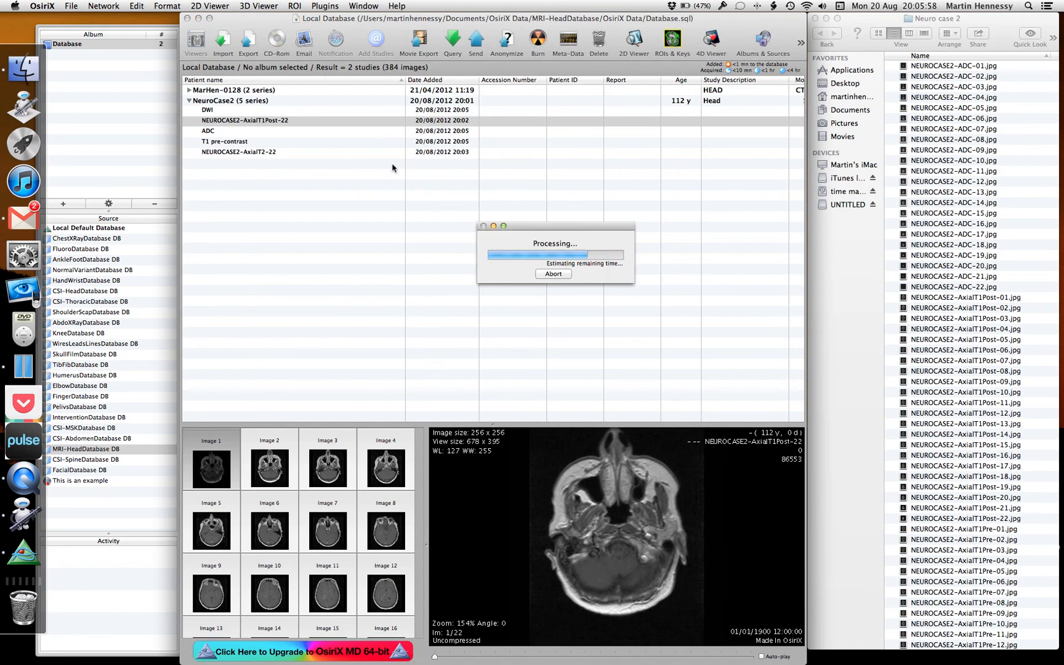
pyautogui.click(638, 223)
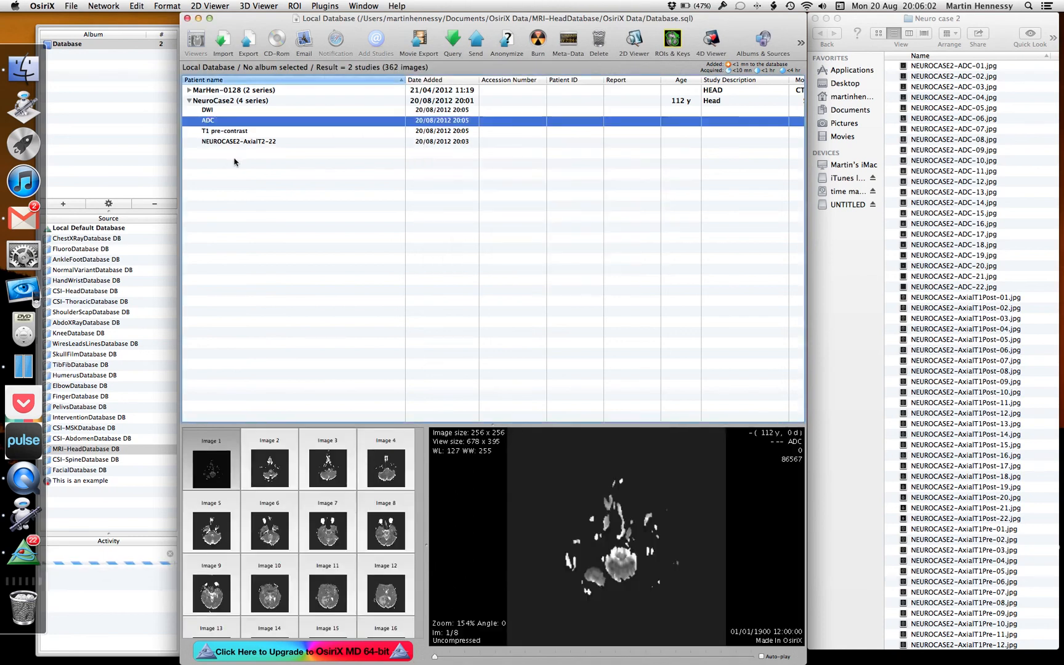
# Step: Set the SeriesDescription of NEUROCASE2-AxialT2-22 to T2 and replace the original series, accepting deletion of the old images
pyautogui.click(242, 154)
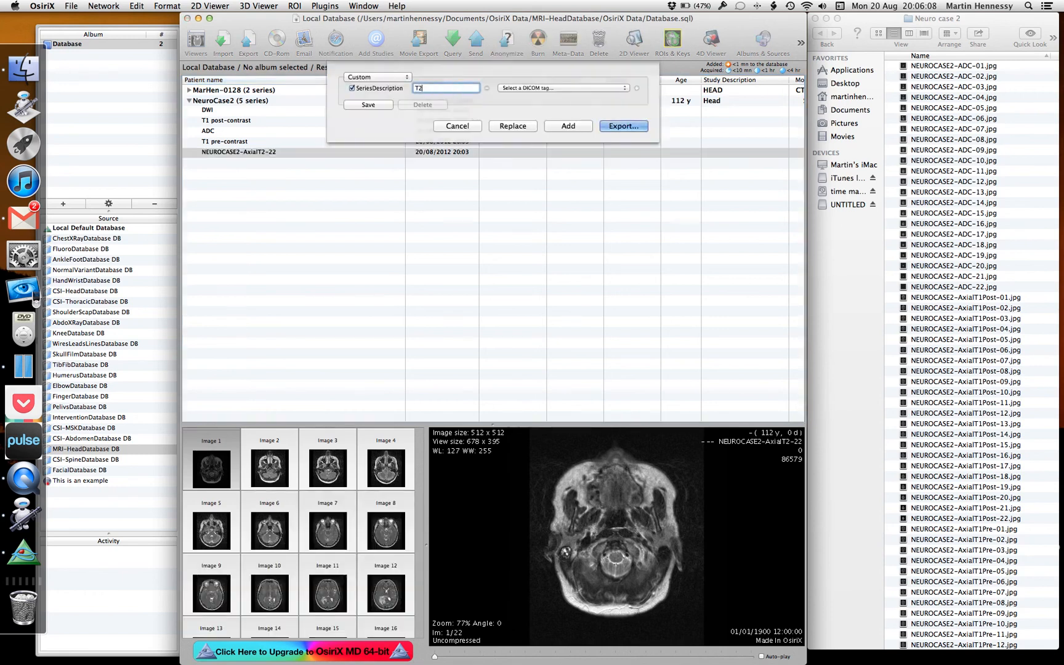
pyautogui.click(514, 126)
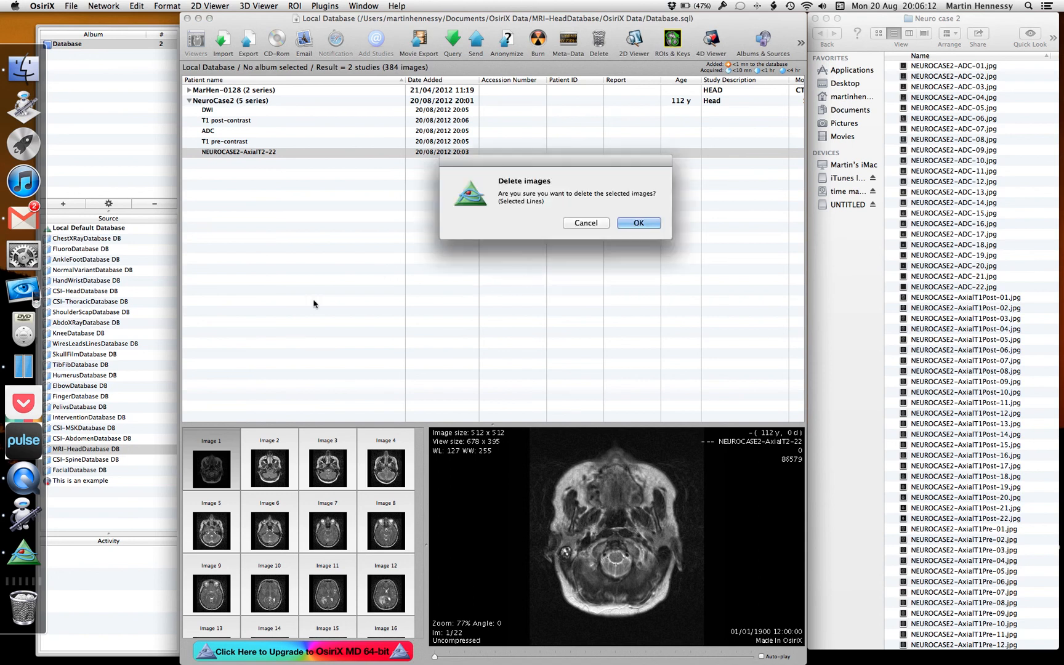
pyautogui.click(638, 223)
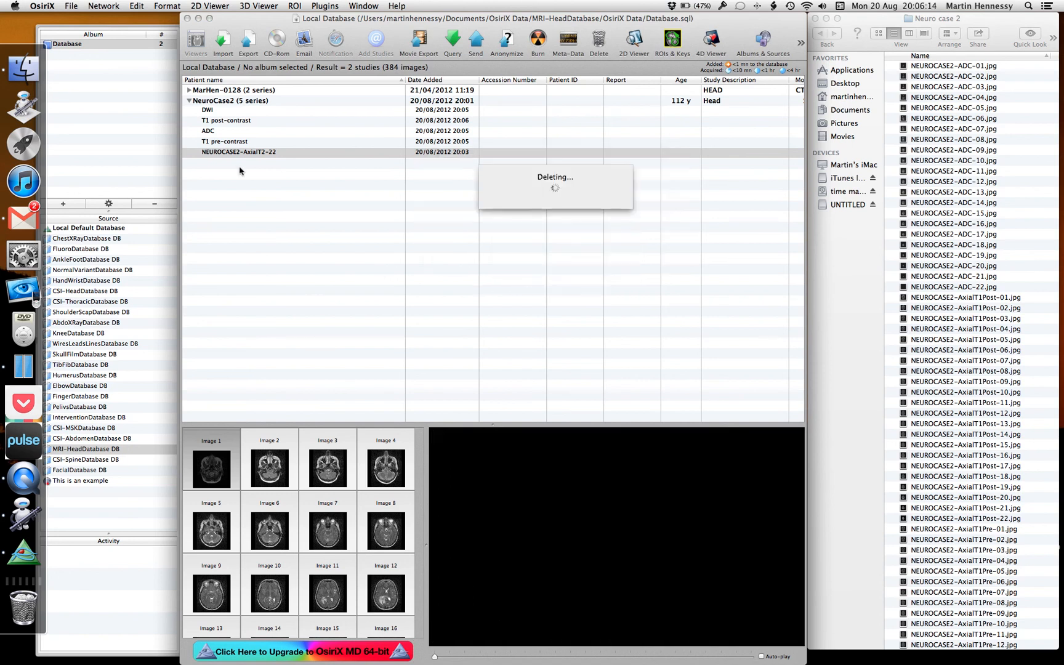
# Step: Collapse the NeuroCase2 study, open it in the 2D viewer to check its series names, and close the viewer
pyautogui.click(189, 101)
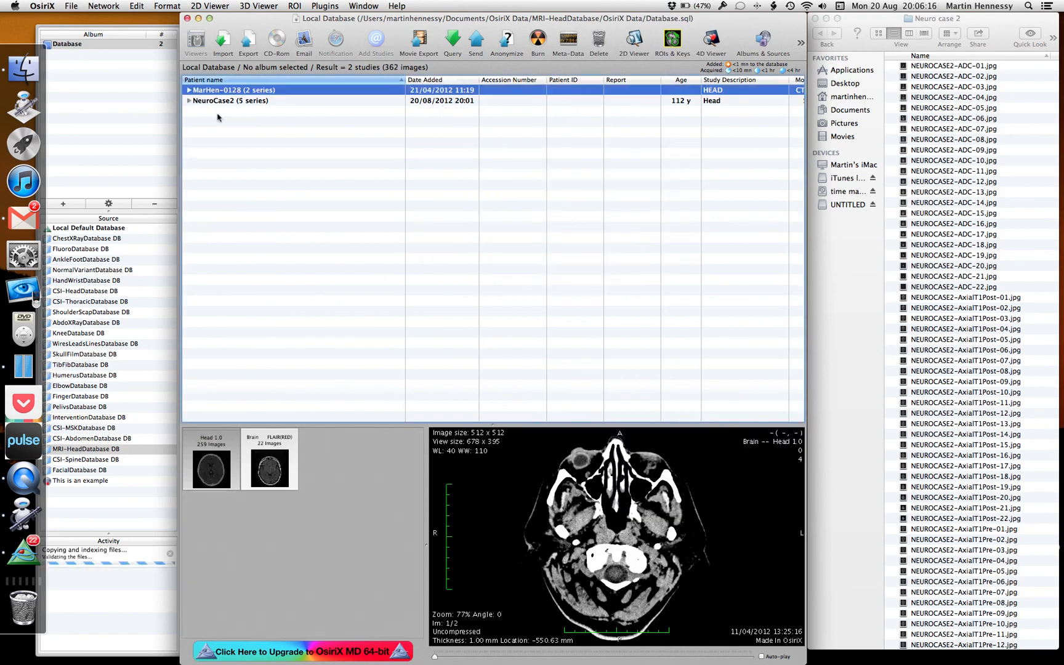
pyautogui.click(253, 102)
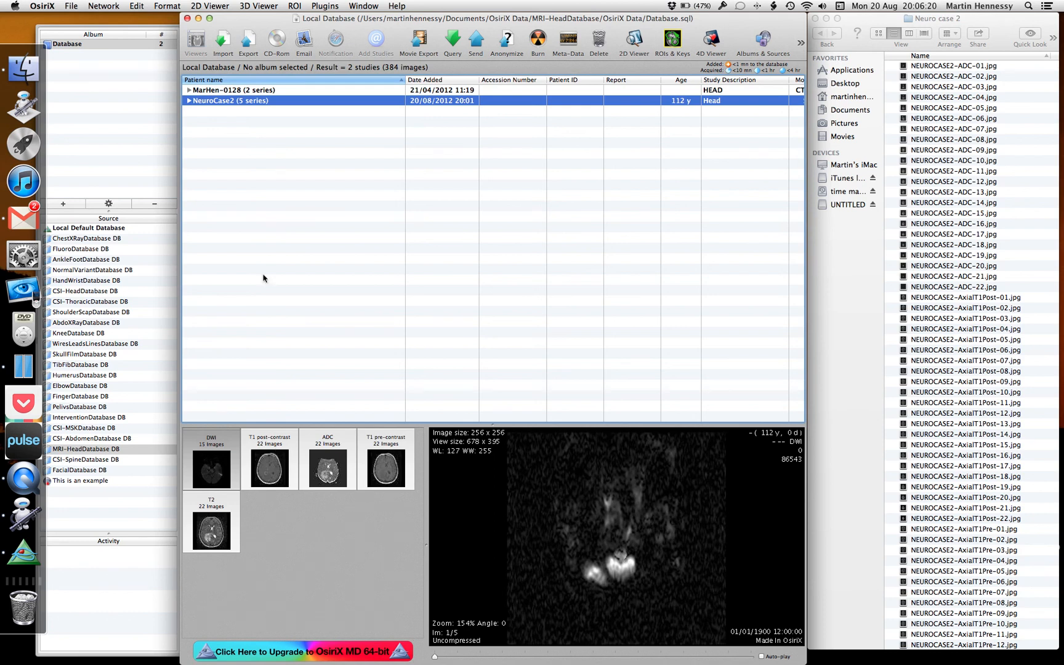
pyautogui.doubleClick(266, 103)
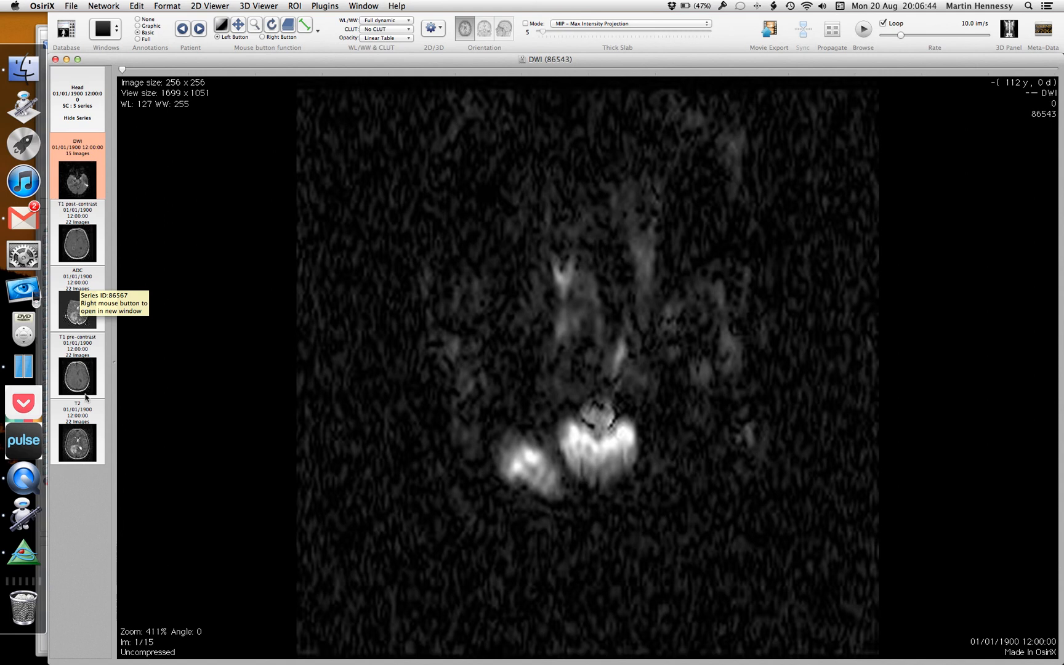
pyautogui.click(55, 59)
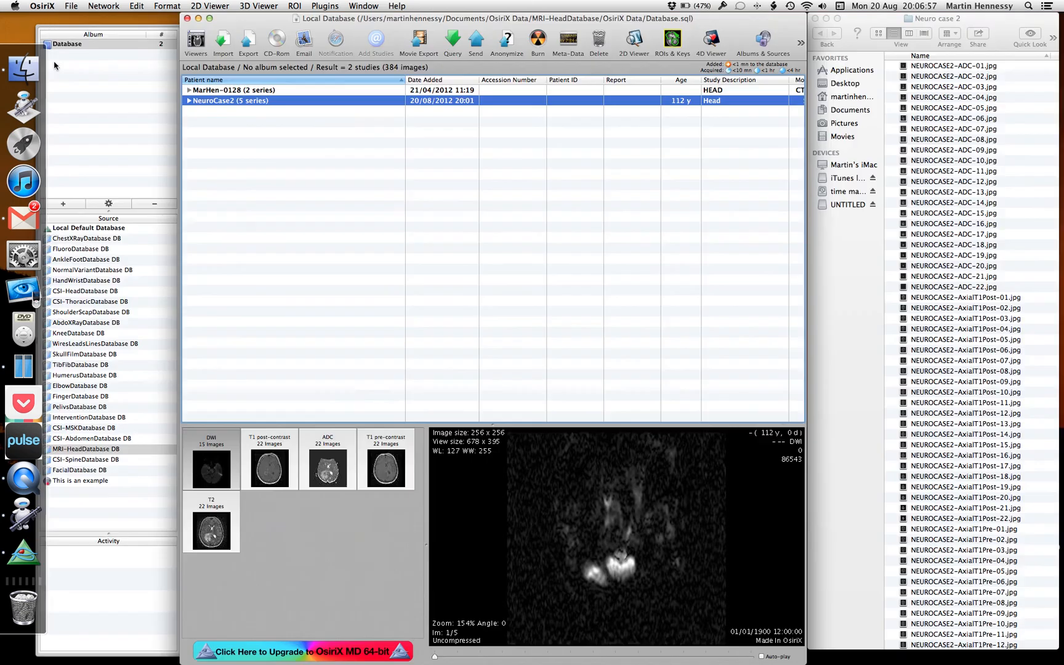
# Step: Reveal NeuroCase2's DICOM files in Finder, inspect their folder path in an enlarged column view, and close both Finder windows
pyautogui.rightClick(286, 106)
pyautogui.click(327, 218)
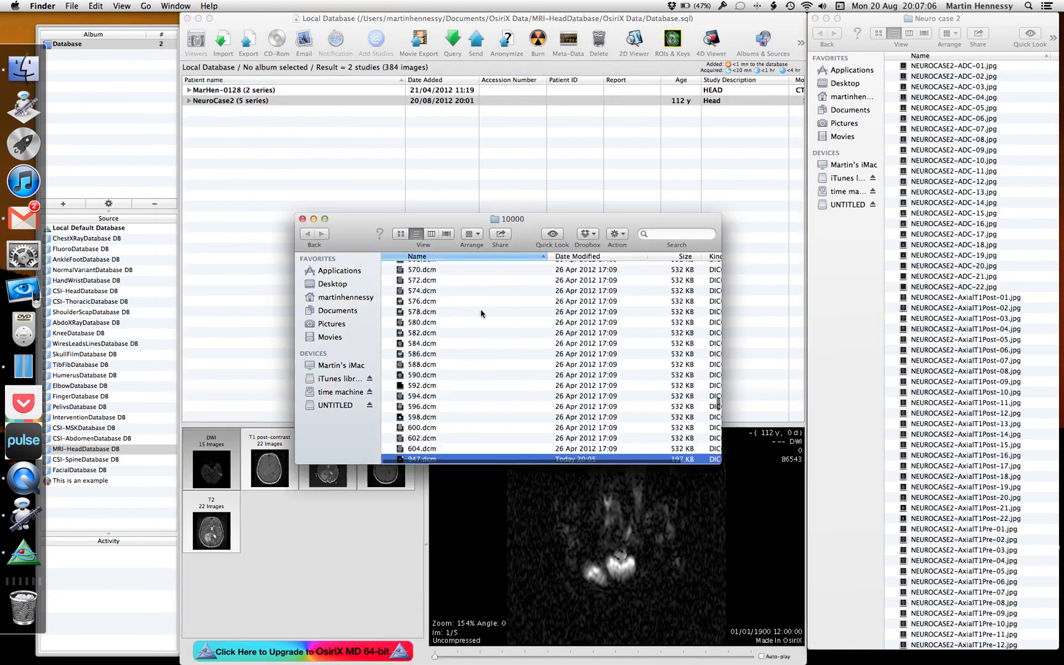
pyautogui.click(429, 234)
pyautogui.moveTo(463, 231); pyautogui.dragTo(301, 31)
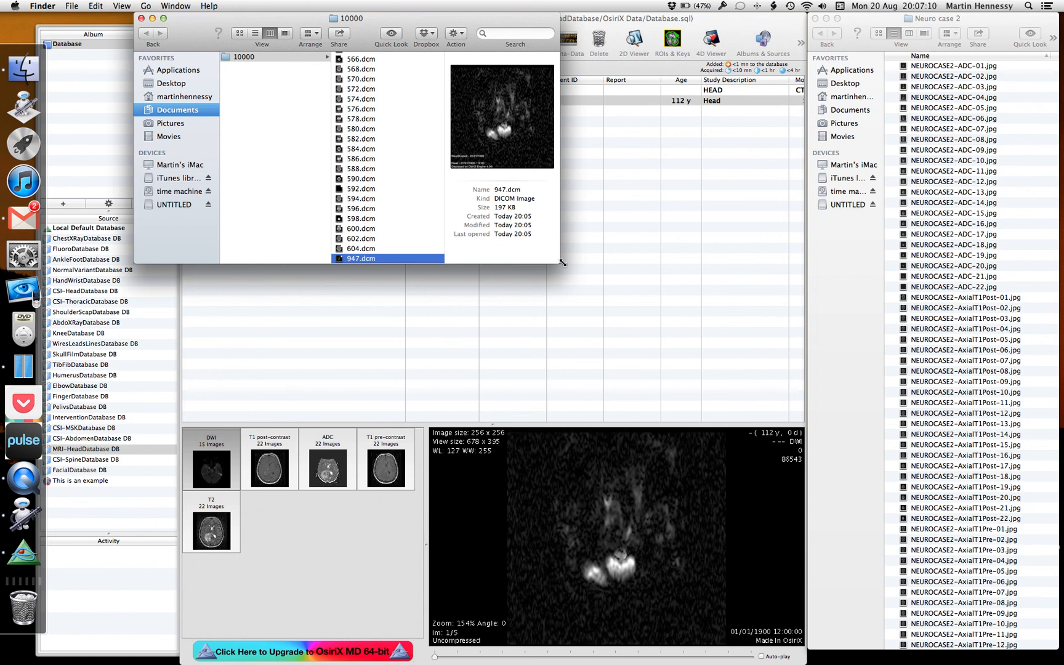
pyautogui.moveTo(557, 261); pyautogui.dragTo(1040, 507)
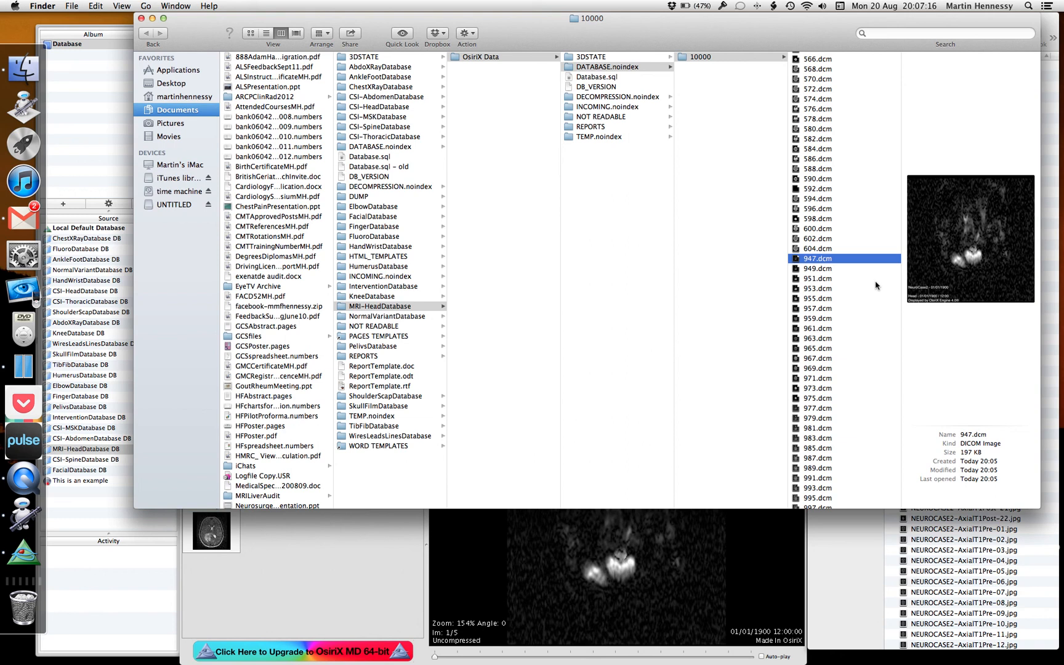
pyautogui.click(141, 18)
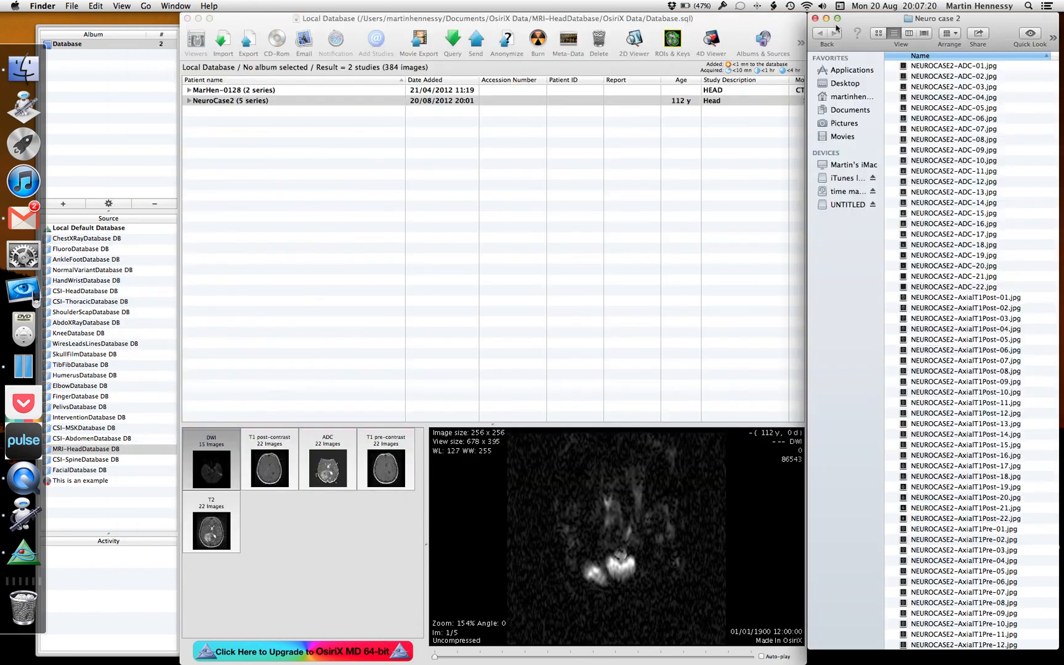
pyautogui.click(815, 18)
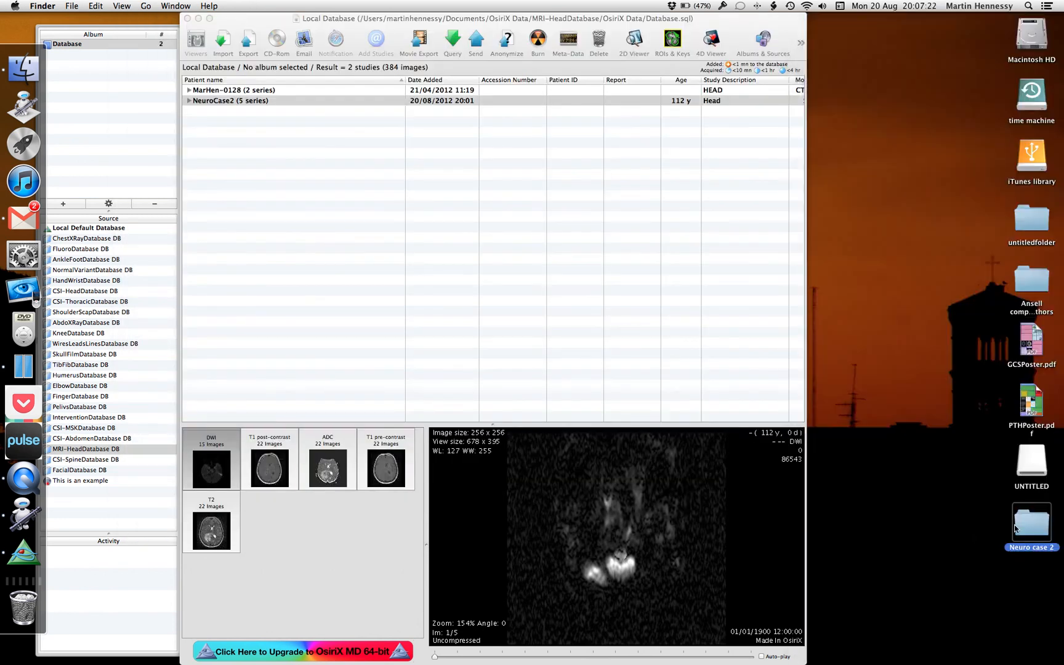